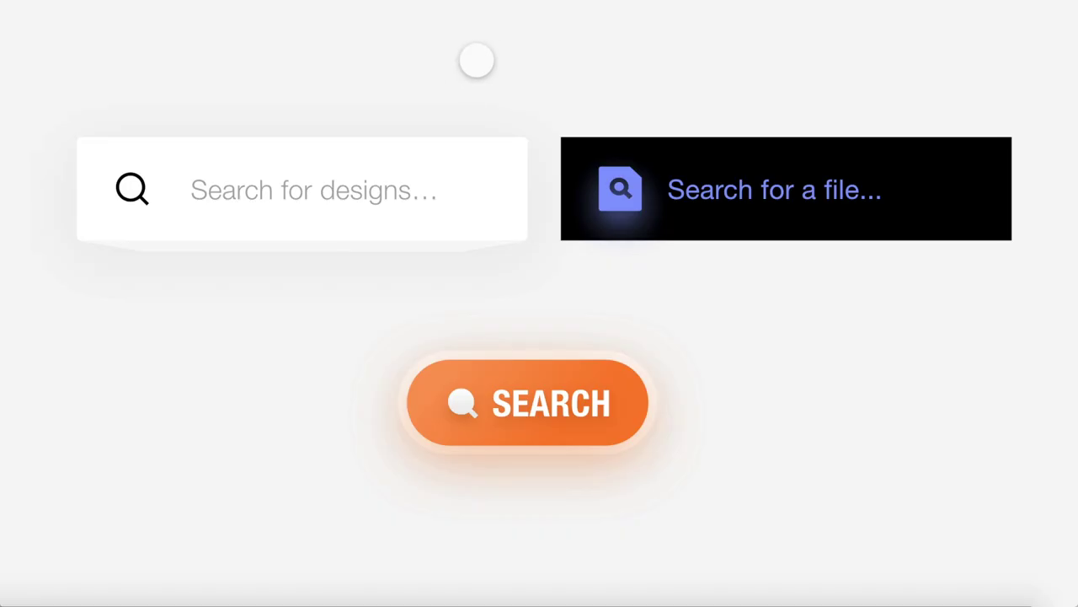
- Try out the finished prototype's search bars and search button to examine their hover and expand interactions
{"action": "left_click", "coordinate": [436, 185]}
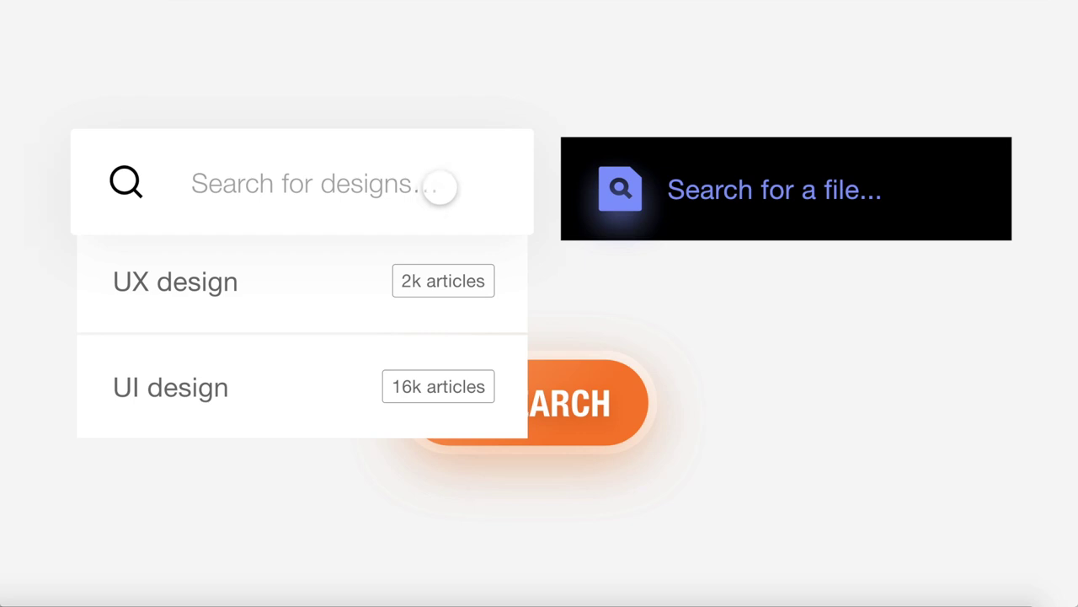
{"action": "left_click", "coordinate": [525, 93]}
{"action": "left_click", "coordinate": [485, 171]}
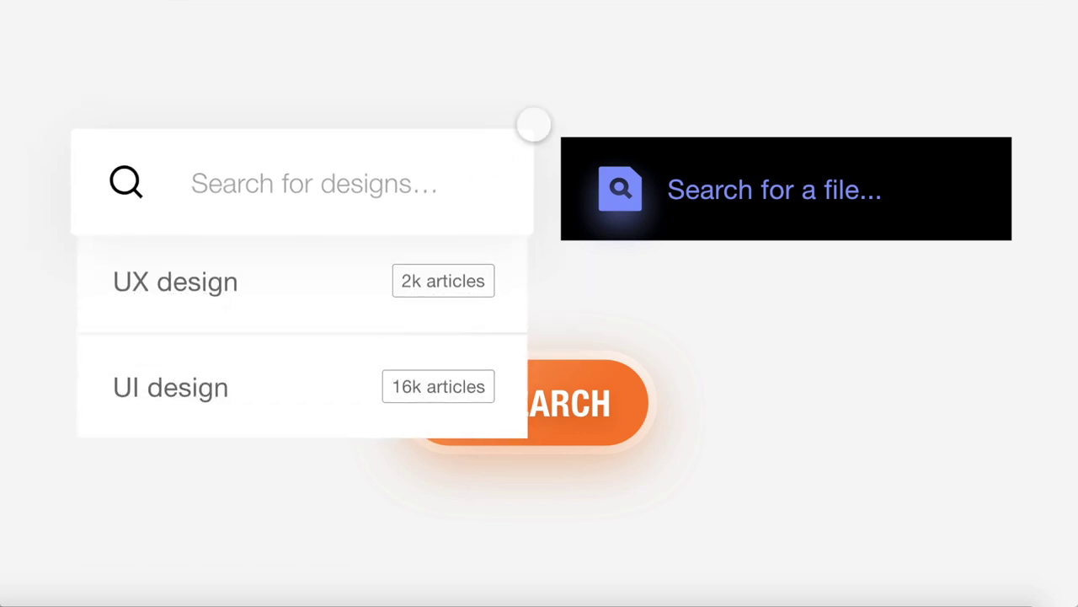
{"action": "left_click", "coordinate": [573, 90]}
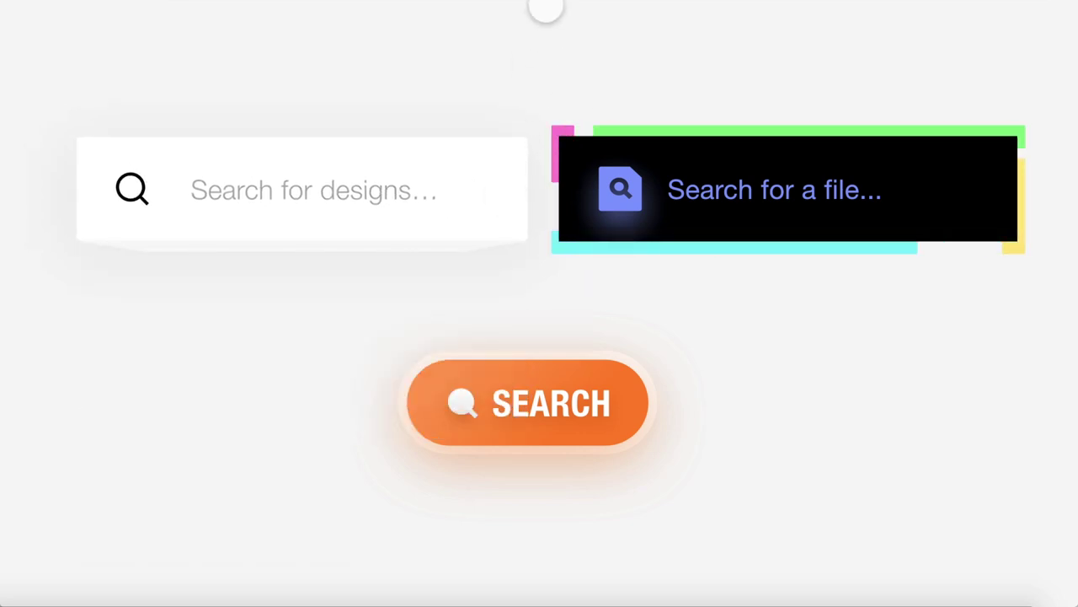
{"action": "left_click", "coordinate": [464, 148]}
{"action": "left_click", "coordinate": [582, 65]}
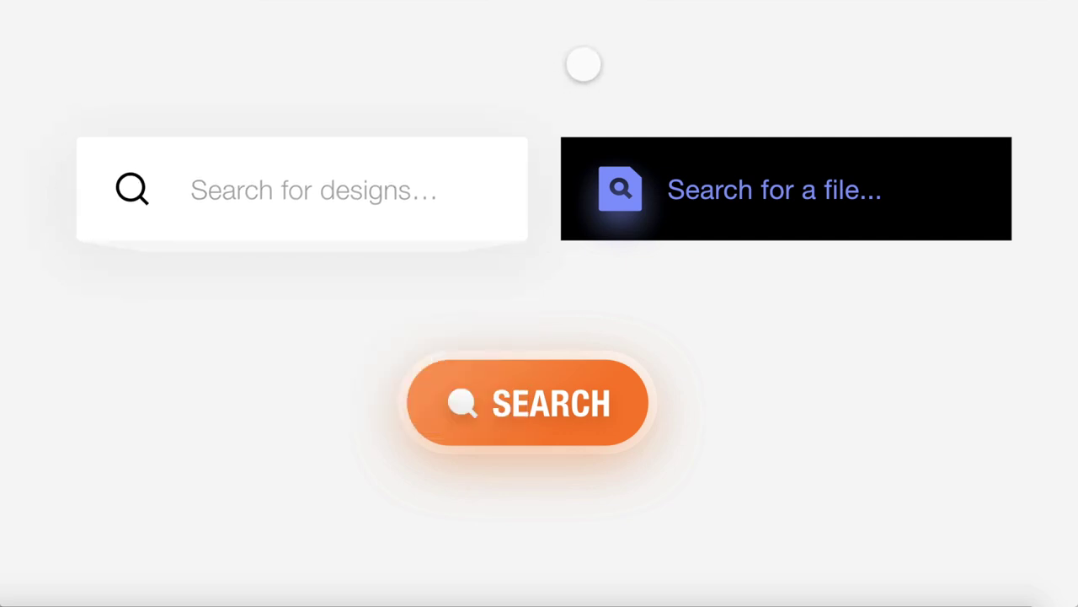
{"action": "left_click", "coordinate": [744, 183]}
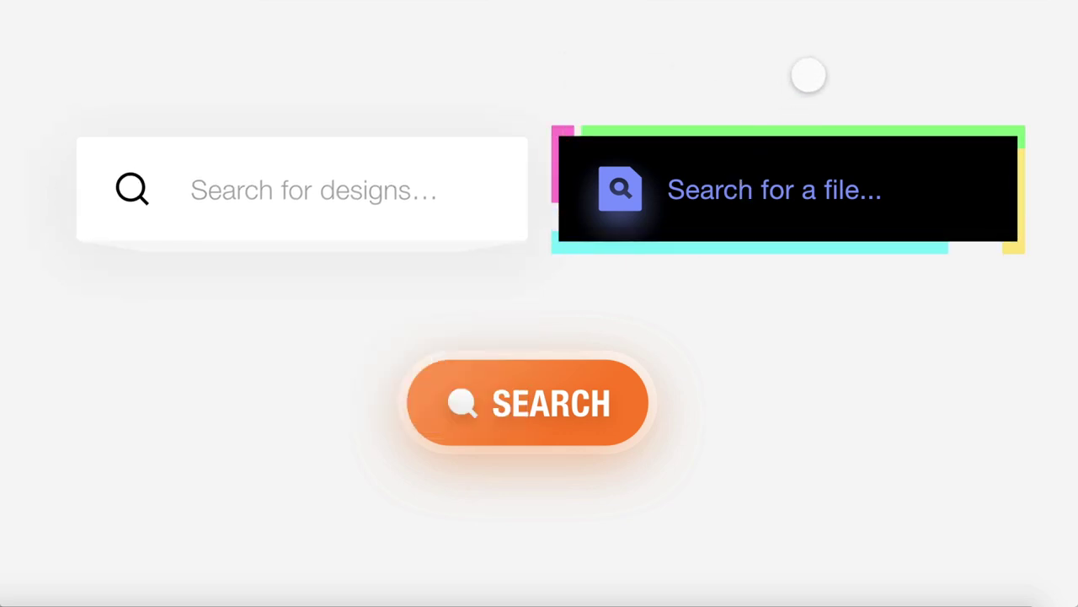
{"action": "left_click", "coordinate": [635, 401]}
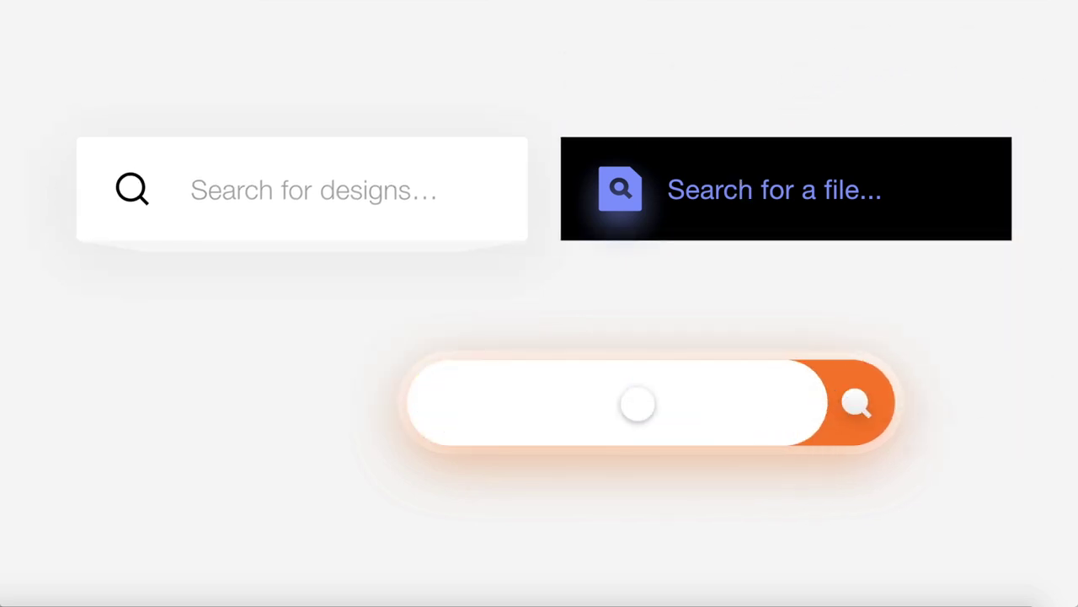
{"action": "left_click", "coordinate": [785, 590]}
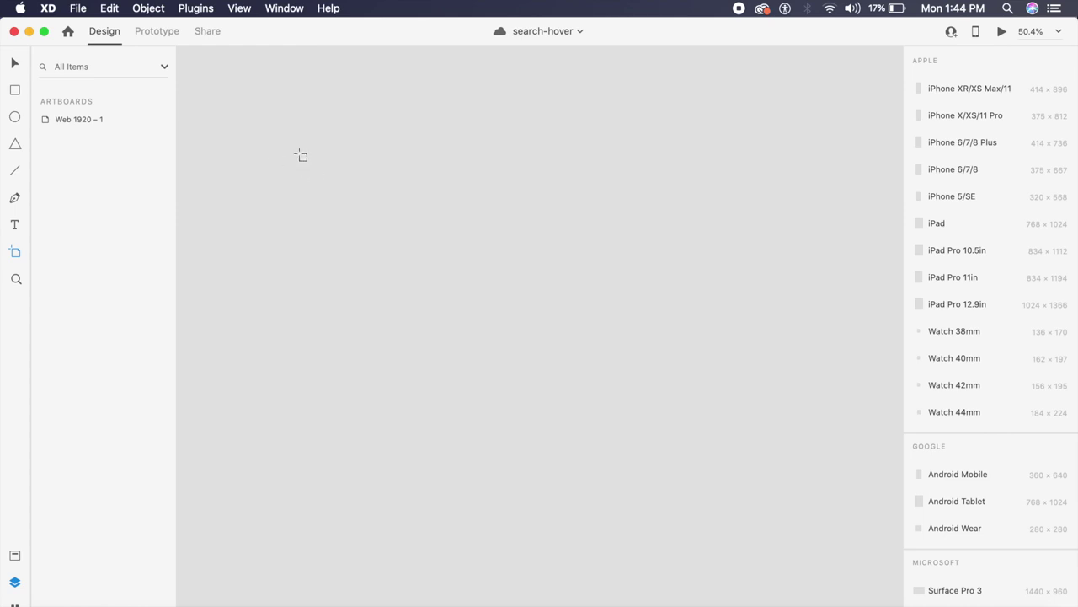
- Create a square artboard about 814 by 814 on the empty canvas below the existing web artboard
{"action": "left_click_drag", "start_coordinate": [301, 155], "coordinate": [760, 464]}
{"action": "key", "text": "Escape"}
{"action": "scroll", "coordinate": [465, 285], "scroll_direction": "left", "scroll_amount": 2}
{"action": "scroll", "coordinate": [465, 284], "scroll_direction": "up", "scroll_amount": 3}
{"action": "scroll", "coordinate": [466, 284], "scroll_direction": "left", "scroll_amount": 2}
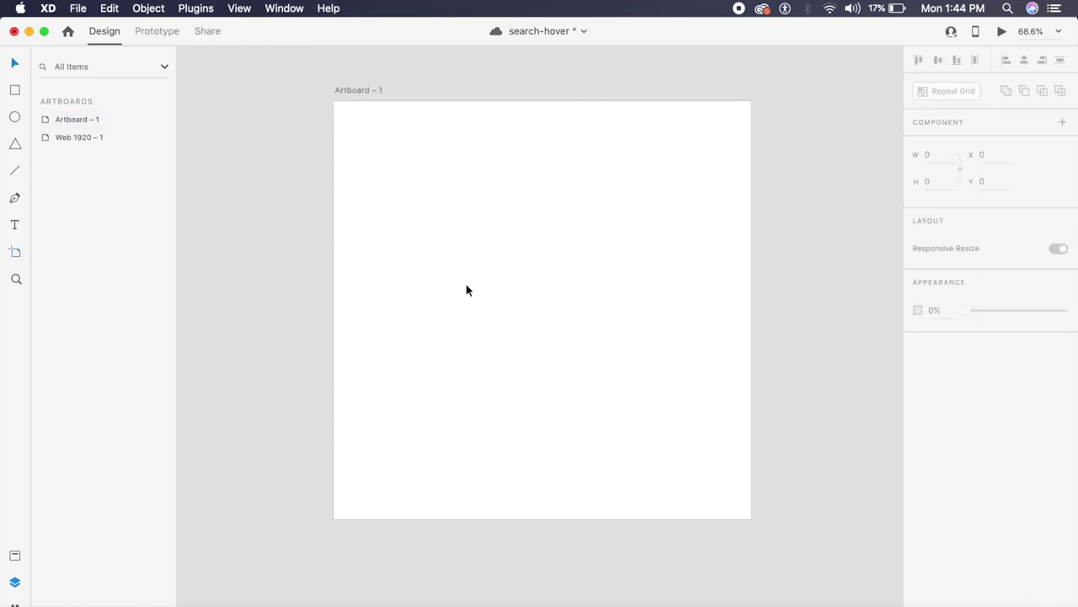
- Draw a wide rectangle about 649 by 158 across the middle of the new artboard as the search bar
{"action": "scroll", "coordinate": [489, 257], "scroll_direction": "left", "scroll_amount": 1}
{"action": "scroll", "coordinate": [488, 258], "scroll_direction": "up", "scroll_amount": 1}
{"action": "key", "text": "r"}
{"action": "left_click_drag", "start_coordinate": [411, 273], "coordinate": [678, 337]}
- Change the new artboard's fill from white to a very light grey
{"action": "left_click", "coordinate": [739, 228]}
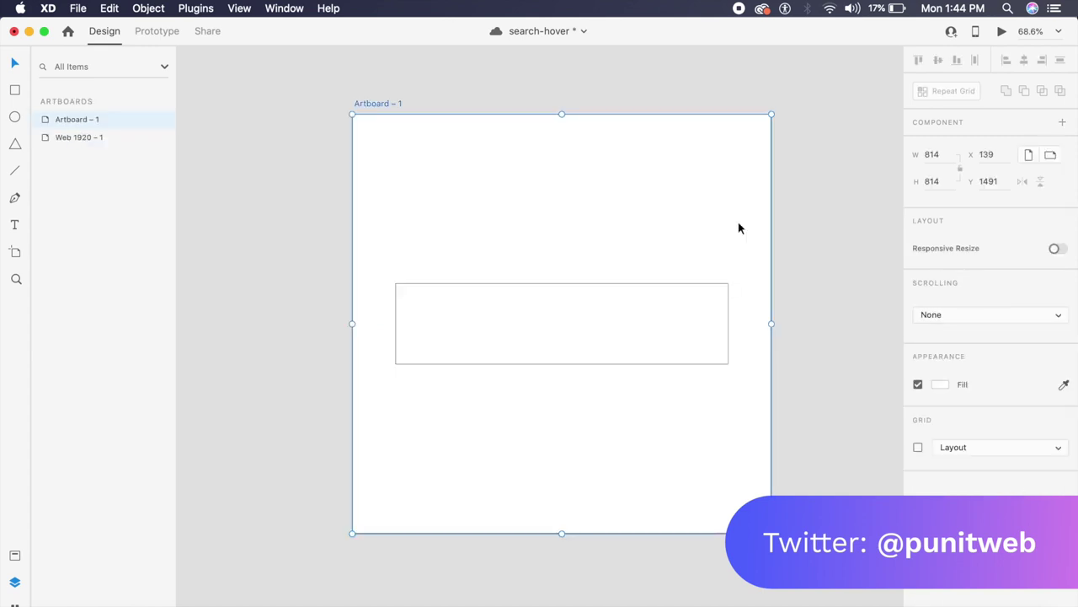
{"action": "left_click", "coordinate": [935, 384]}
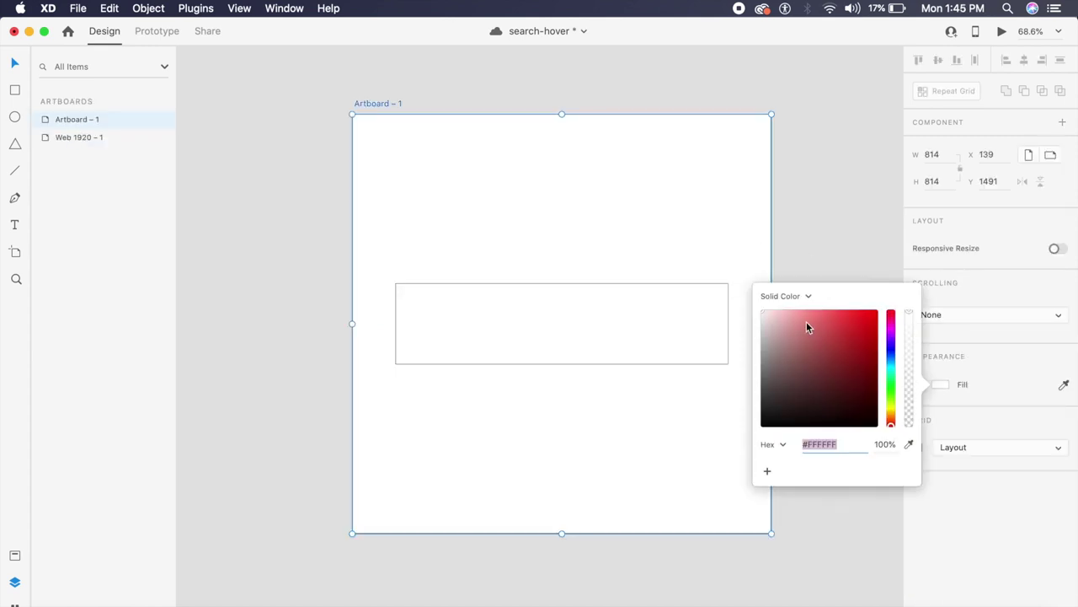
{"action": "left_click", "coordinate": [775, 317]}
{"action": "left_click_drag", "start_coordinate": [775, 318], "coordinate": [755, 321]}
{"action": "left_click", "coordinate": [712, 166]}
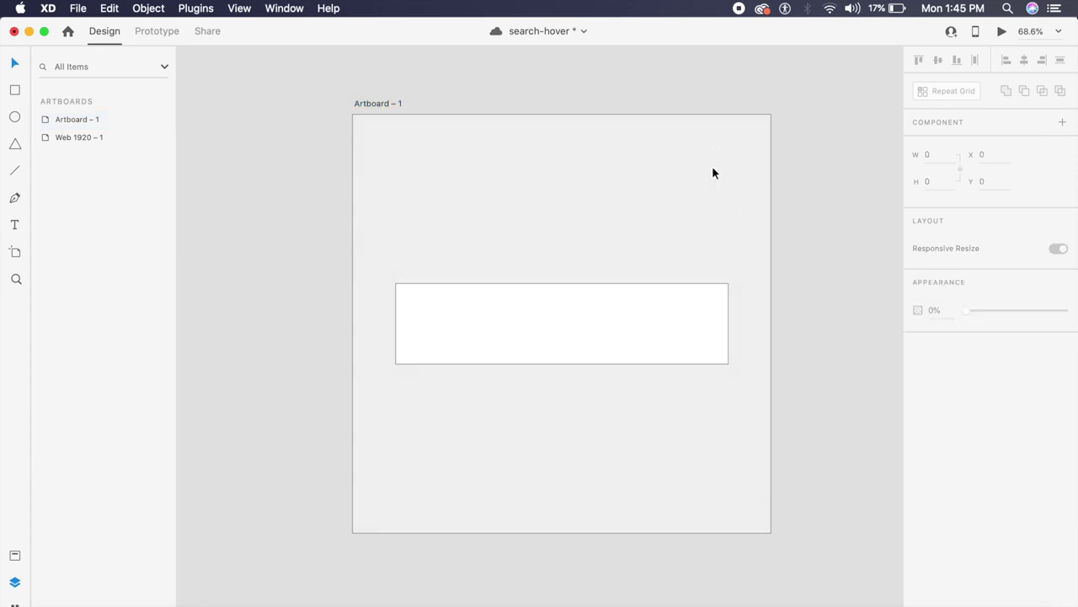
- Remove the border from the search bar rectangle and set its corner radius to 12
{"action": "left_click", "coordinate": [655, 322]}
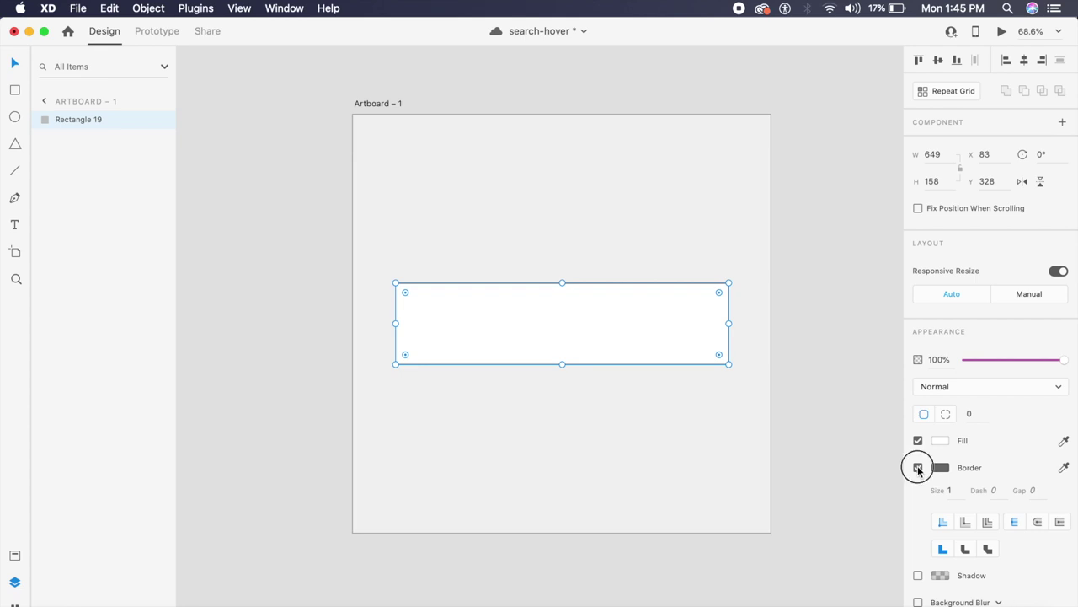
{"action": "left_click", "coordinate": [918, 467]}
{"action": "left_click", "coordinate": [792, 410]}
{"action": "left_click", "coordinate": [634, 345]}
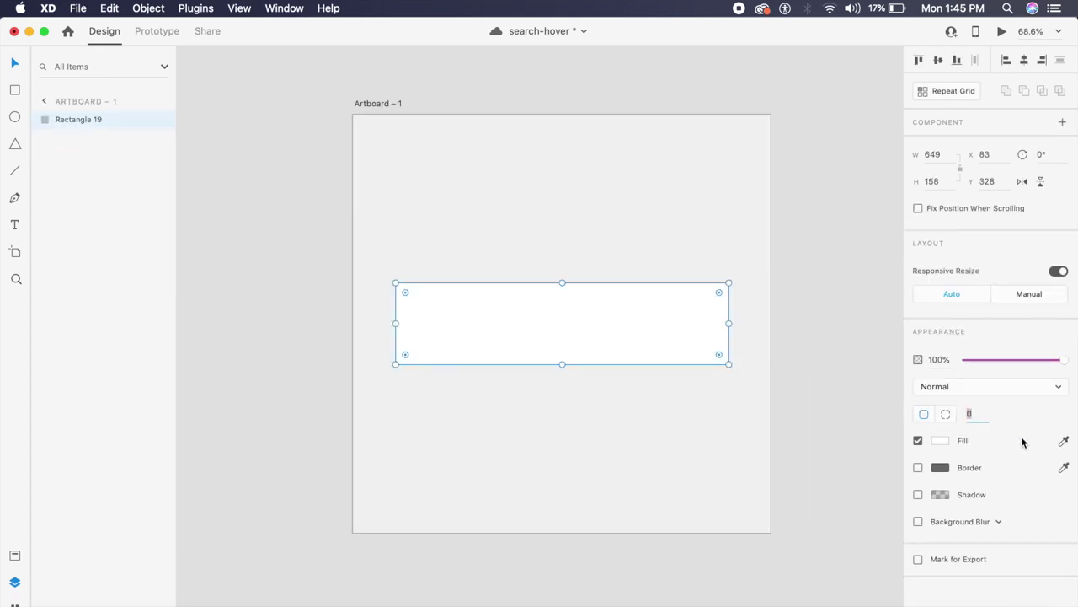
{"action": "type", "text": "12"}
{"action": "key", "text": "Return"}
{"action": "left_click", "coordinate": [868, 422]}
- Add a shadow to the search bar rectangle with a Y offset of 12 and a blur of 80
{"action": "left_click", "coordinate": [619, 317]}
{"action": "left_click", "coordinate": [919, 496]}
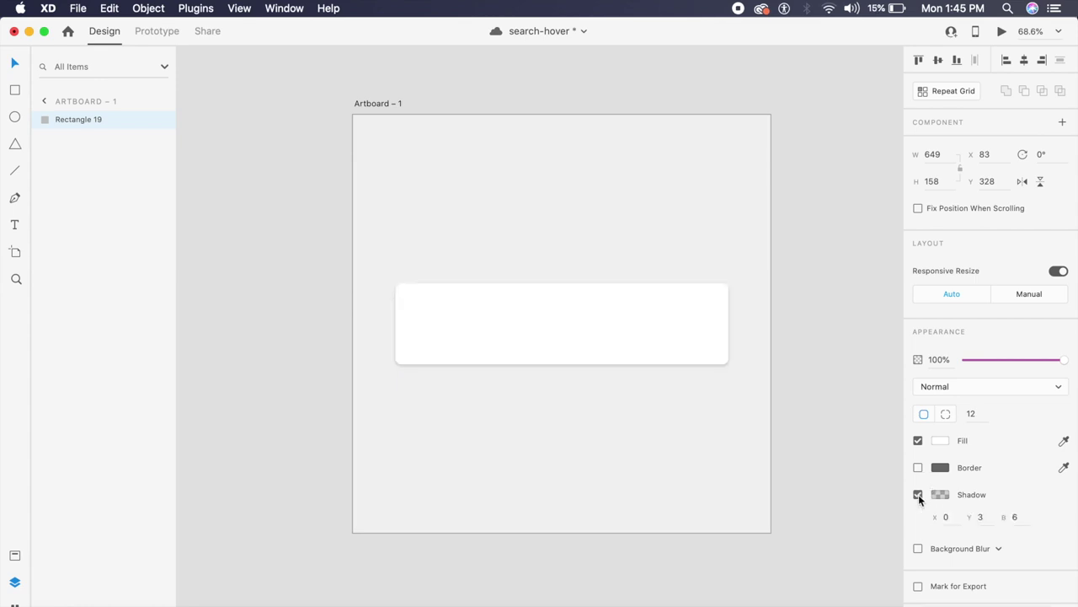
{"action": "type", "text": "12"}
{"action": "left_click", "coordinate": [1023, 517]}
{"action": "type", "text": "24"}
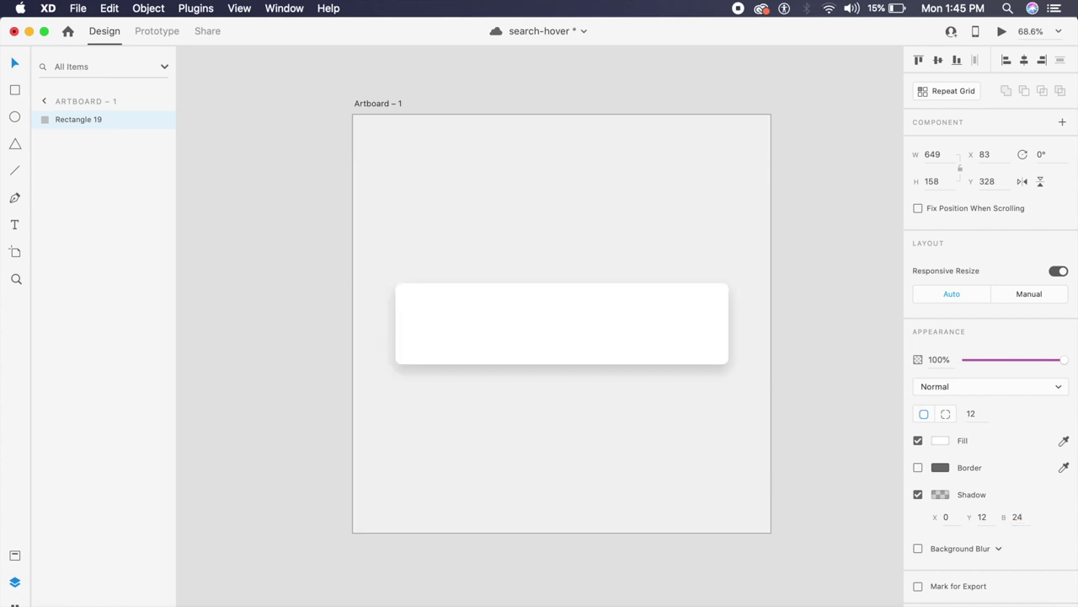
{"action": "key", "text": "Return"}
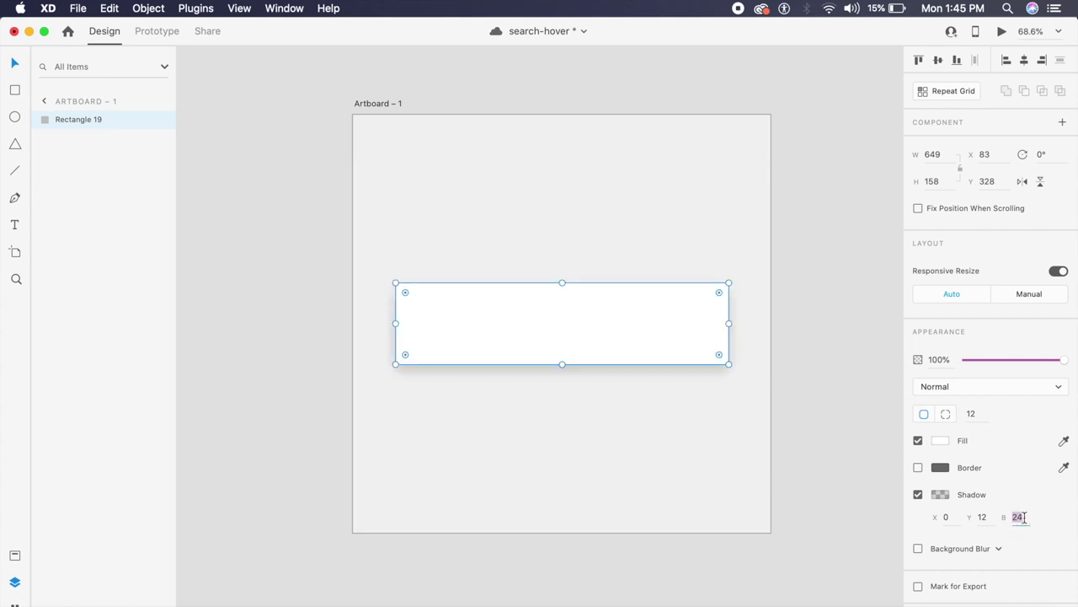
{"action": "left_click", "coordinate": [1022, 517]}
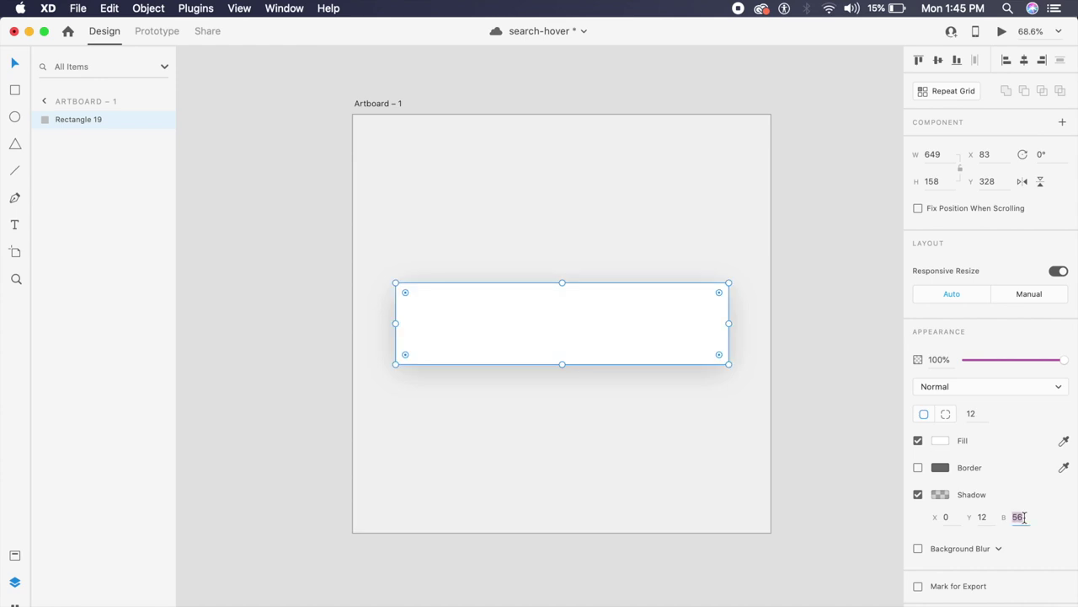
{"action": "key", "text": "Return"}
- Adjust the opacity of the rectangle's black shadow and move the rectangle up to Y 290
{"action": "left_click", "coordinate": [940, 496]}
{"action": "left_click", "coordinate": [888, 549]}
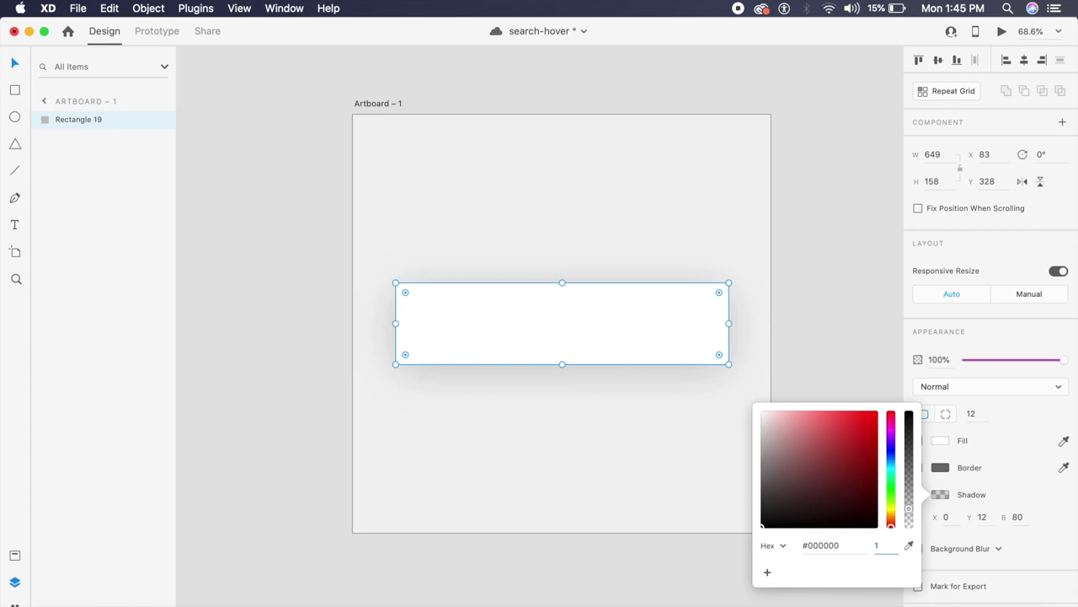
{"action": "left_click", "coordinate": [764, 341]}
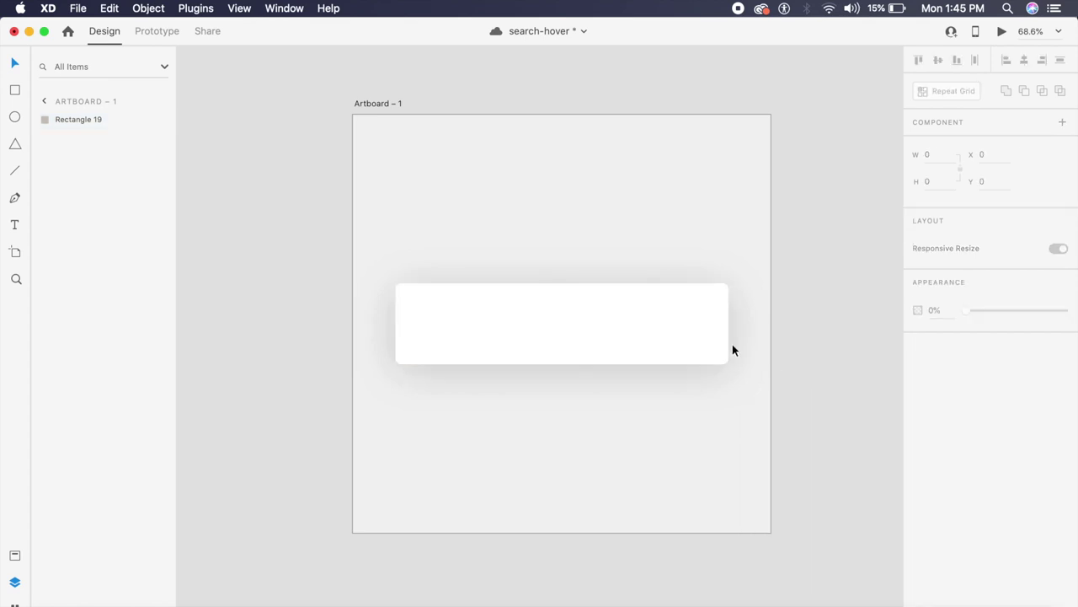
{"action": "left_click_drag", "start_coordinate": [637, 340], "coordinate": [637, 320]}
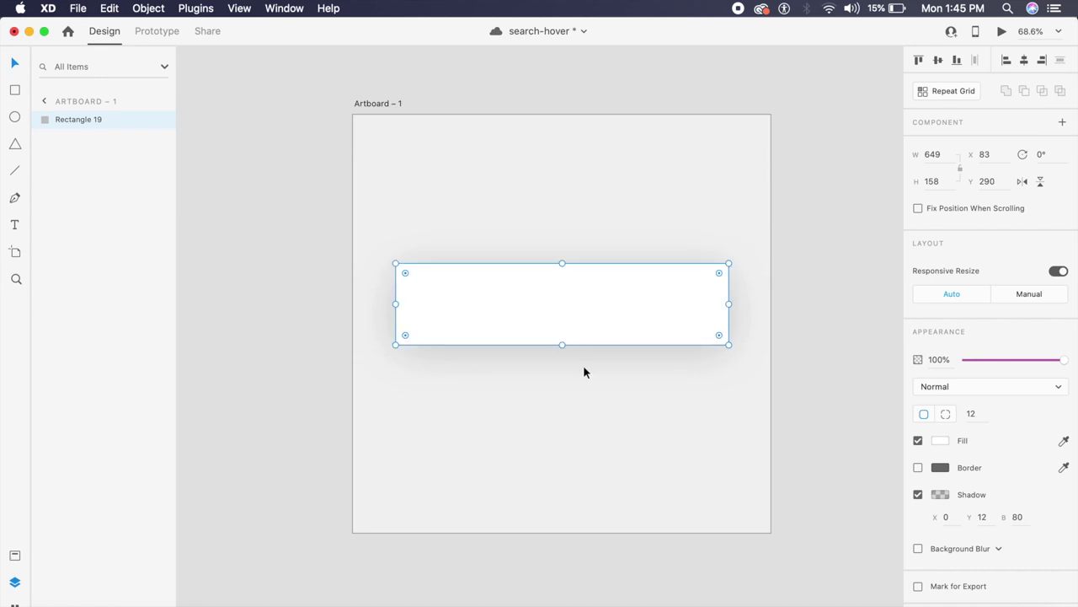
- Copy the magnifier icon and "Search for designs…" text from the finished white search bar and place them on the new rectangle
{"action": "left_click", "coordinate": [508, 451]}
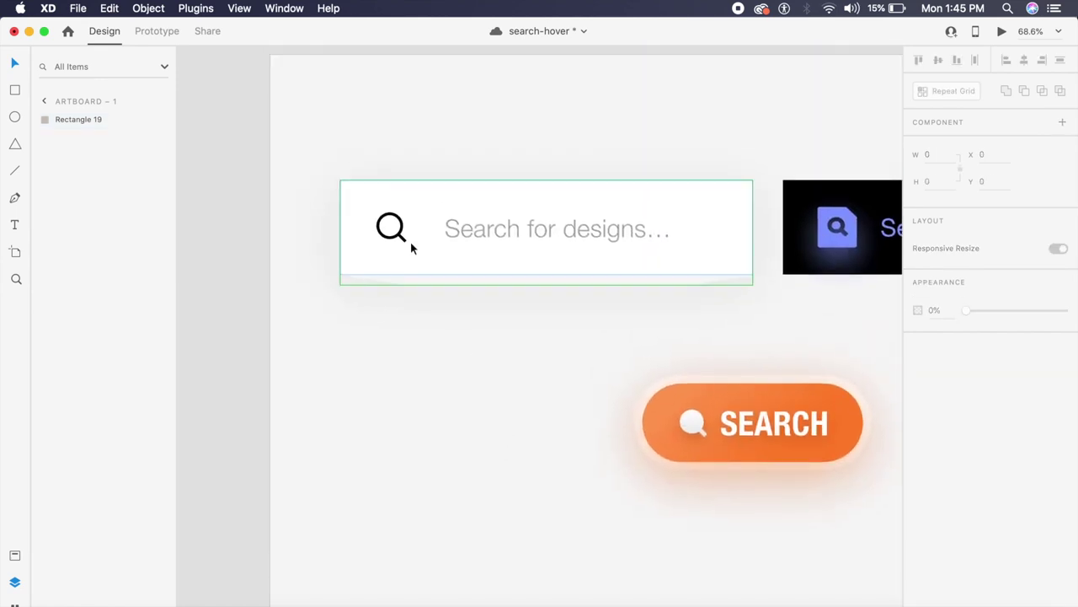
{"action": "double_click", "coordinate": [402, 235]}
{"action": "left_click", "coordinate": [464, 233], "text": "shift"}
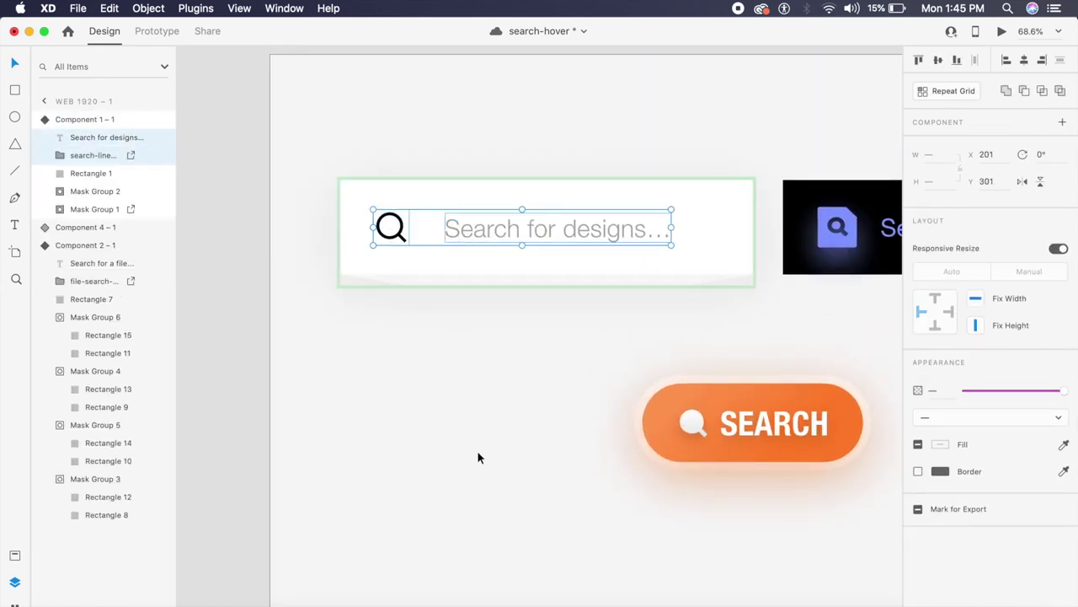
{"action": "scroll", "coordinate": [477, 457], "scroll_direction": "down", "scroll_amount": 10}
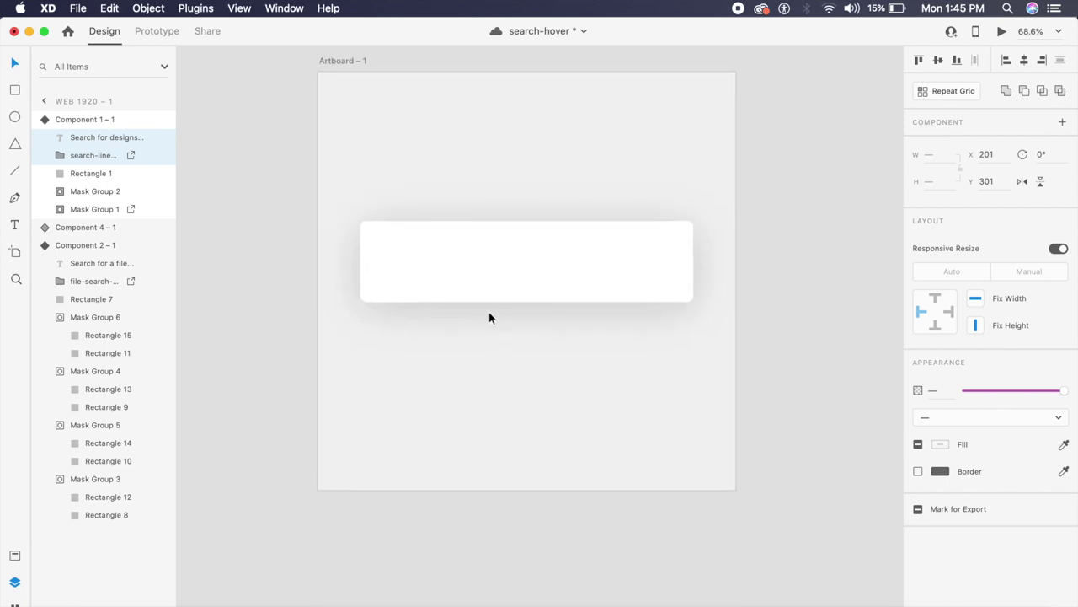
{"action": "left_click", "coordinate": [464, 287]}
{"action": "key", "text": "super+v"}
{"action": "left_click_drag", "start_coordinate": [495, 250], "coordinate": [457, 268]}
{"action": "left_click", "coordinate": [443, 298]}
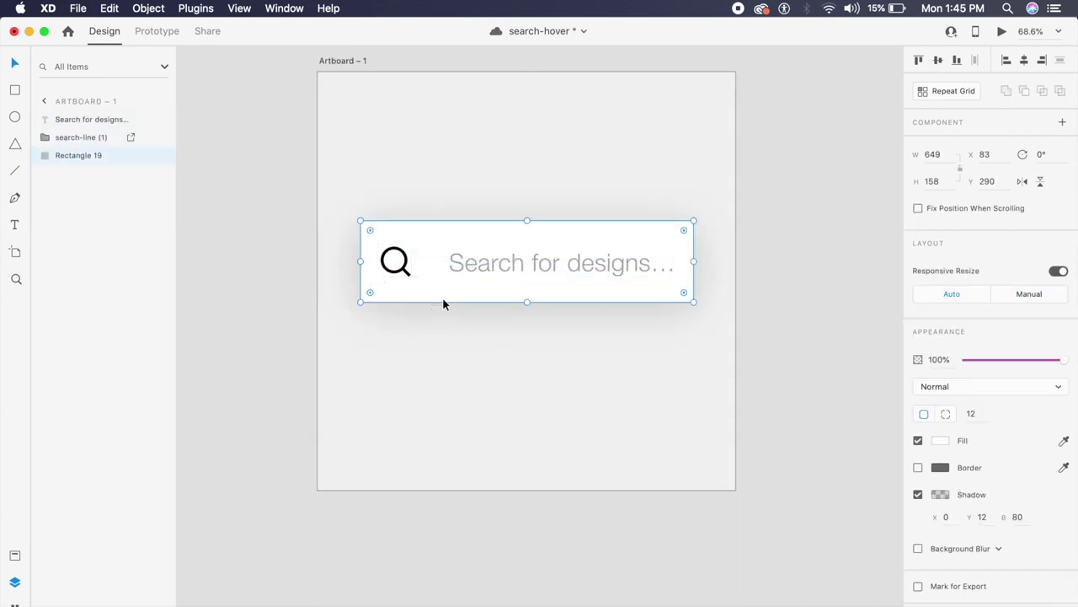
{"action": "left_click", "coordinate": [401, 268]}
{"action": "double_click", "coordinate": [403, 270]}
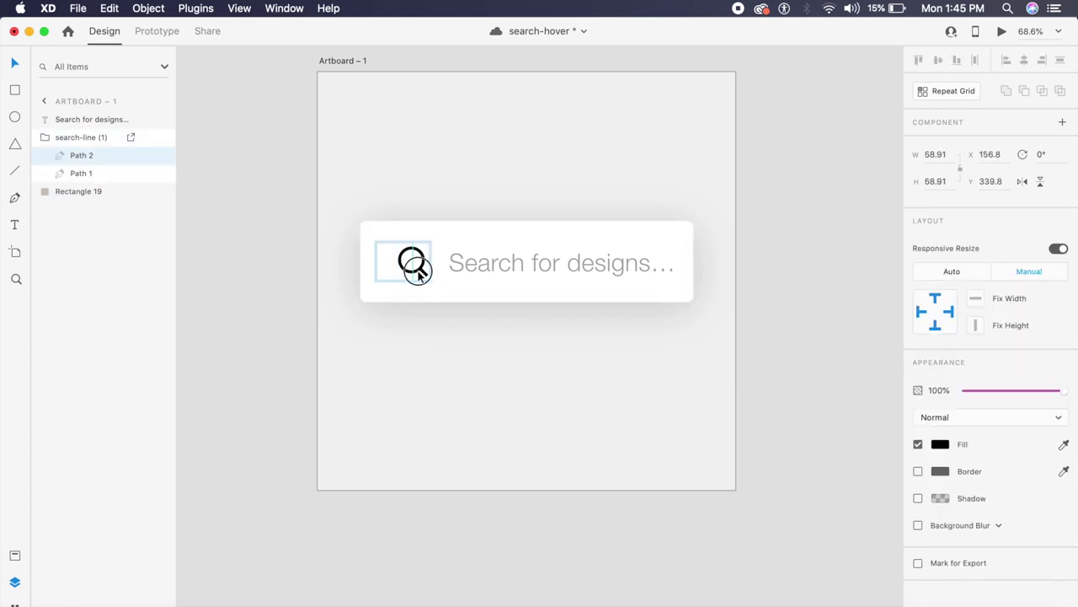
{"action": "left_click", "coordinate": [414, 351]}
{"action": "key", "text": "z"}
{"action": "key", "text": "Escape"}
{"action": "key", "text": "Escape"}
- Move the whole magnifier icon group closer to the placeholder text, to about X 144
{"action": "left_click_drag", "start_coordinate": [402, 269], "coordinate": [423, 235]}
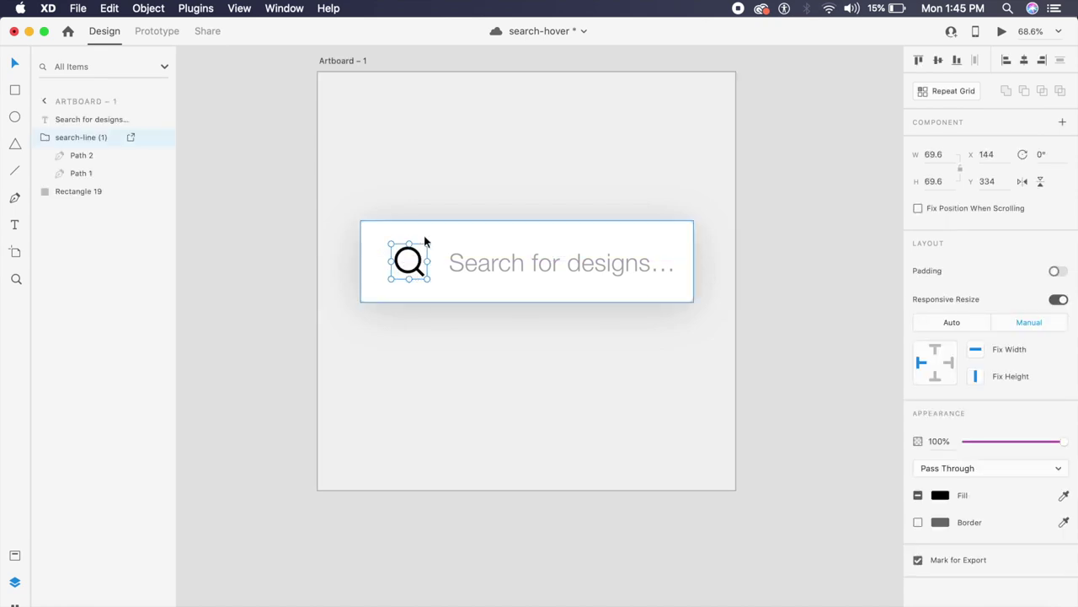
{"action": "key", "text": "Escape"}
- Set the "Search for designs…" text size to 36 and center the text vertically in the search bar
{"action": "left_click", "coordinate": [513, 263]}
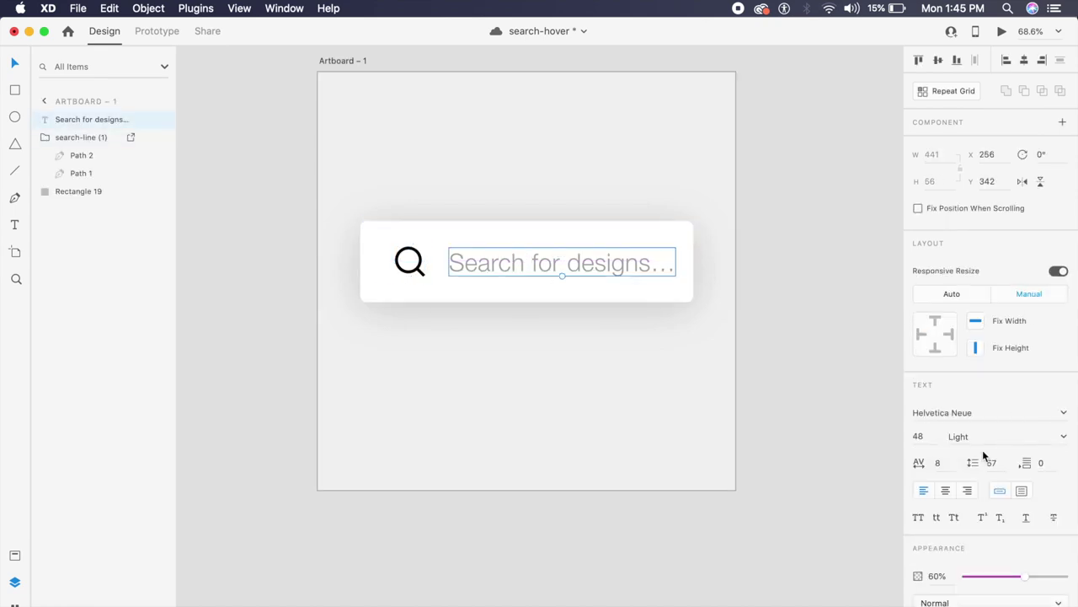
{"action": "left_click", "coordinate": [927, 438]}
{"action": "type", "text": "32"}
{"action": "key", "text": "Return"}
{"action": "left_click", "coordinate": [932, 439]}
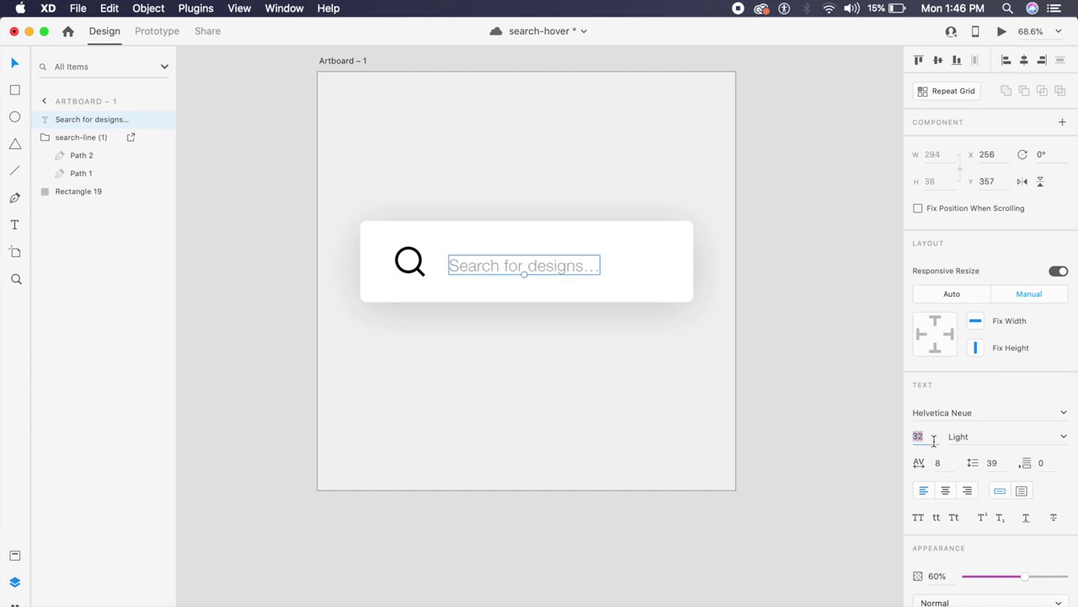
{"action": "type", "text": "36"}
{"action": "key", "text": "Return"}
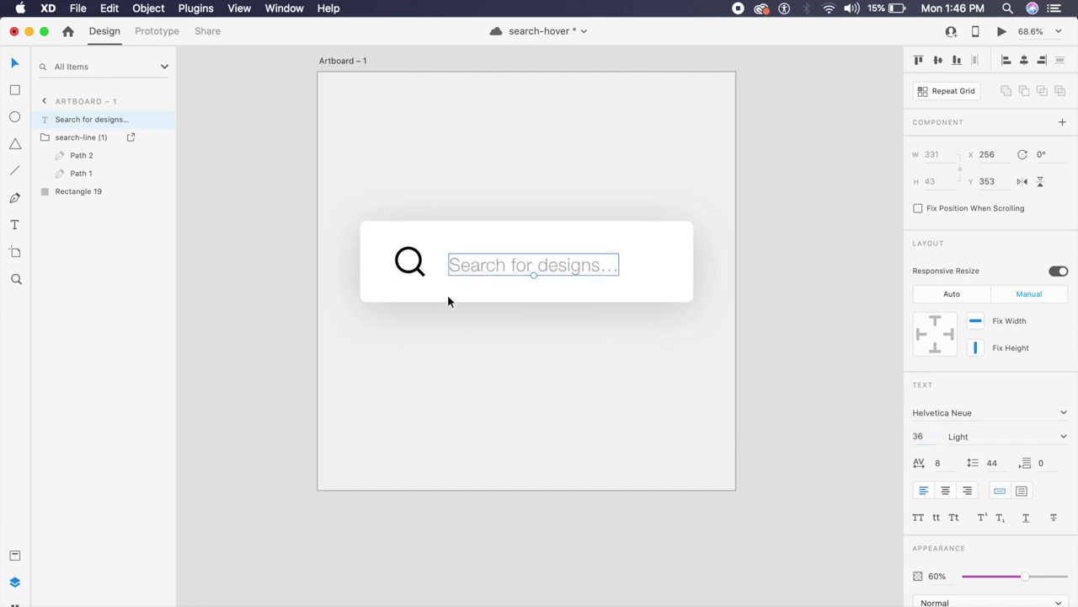
{"action": "left_click_drag", "start_coordinate": [501, 267], "coordinate": [501, 260]}
{"action": "left_click", "coordinate": [485, 320]}
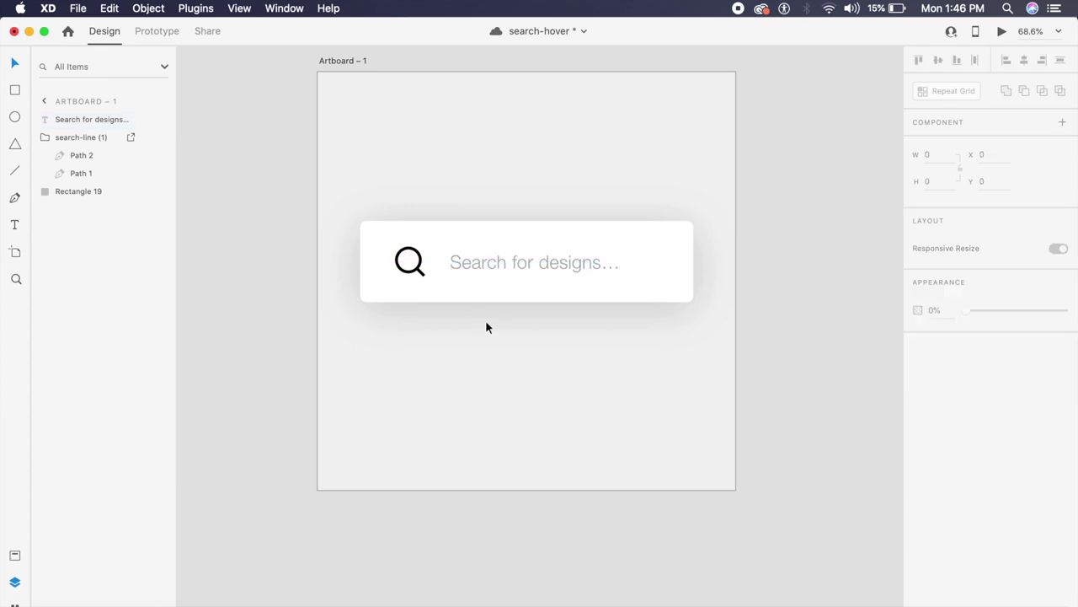
- Scale the magnifier icon down slightly beside the placeholder text and save the document
{"action": "left_click", "coordinate": [412, 268]}
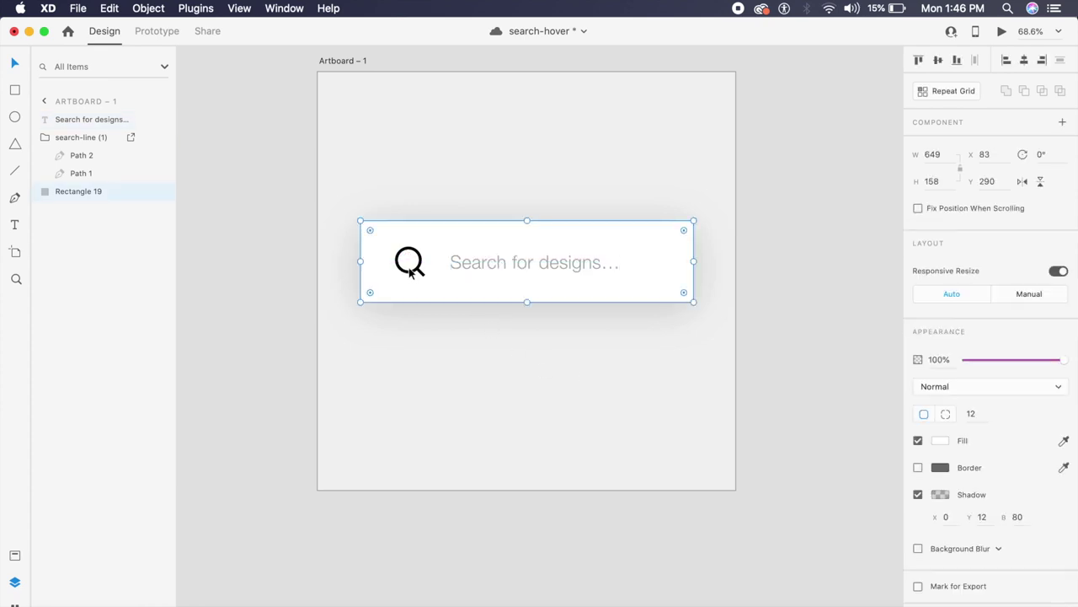
{"action": "left_click", "coordinate": [417, 268]}
{"action": "left_click_drag", "start_coordinate": [430, 278], "coordinate": [416, 265]}
{"action": "left_click", "coordinate": [560, 357]}
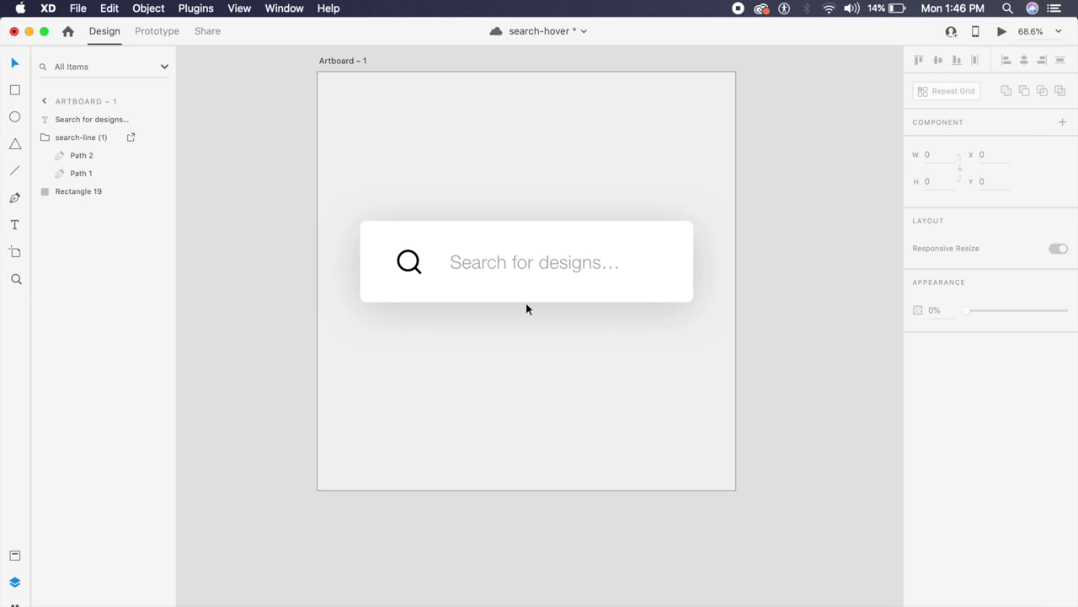
{"action": "key", "text": "super+s"}
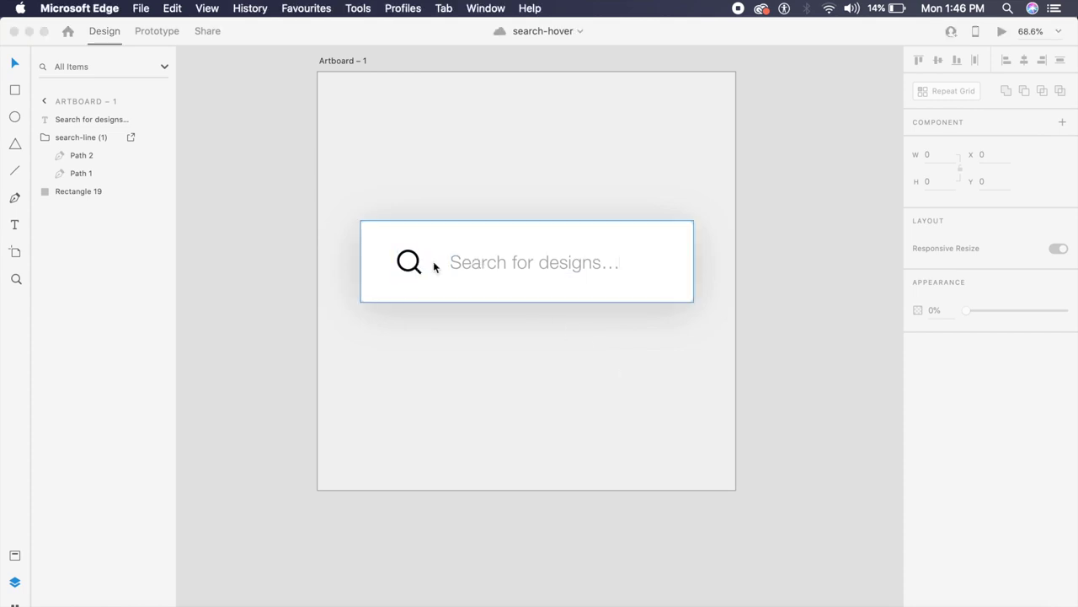
- Switch to Microsoft Edge and browse the icon categories on the Remix Icon website
{"action": "left_click", "coordinate": [994, 602]}
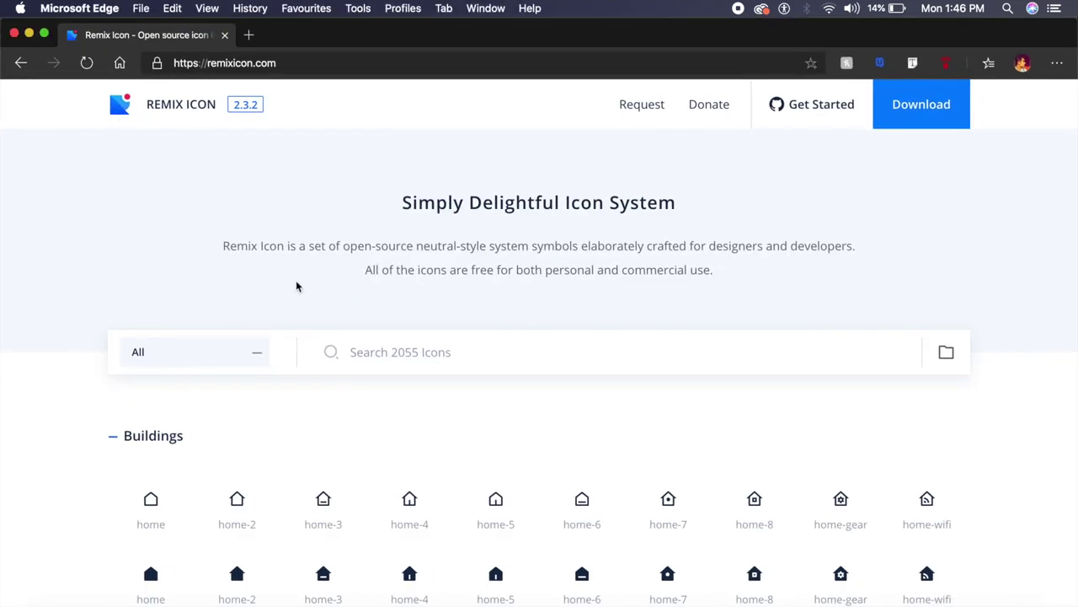
{"action": "scroll", "coordinate": [296, 287], "scroll_direction": "down", "scroll_amount": 5}
{"action": "scroll", "coordinate": [298, 289], "scroll_direction": "down", "scroll_amount": 7}
{"action": "scroll", "coordinate": [298, 289], "scroll_direction": "up", "scroll_amount": 12}
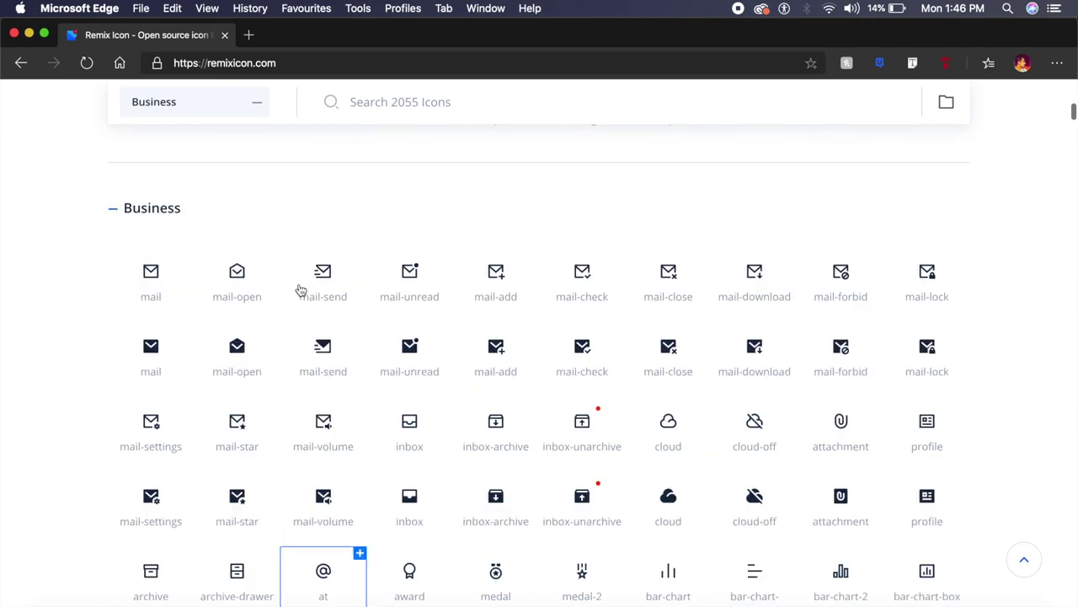
- Switch back to Adobe XD and duplicate the search bar's white rectangle just below it, at Y 481
{"action": "left_click", "coordinate": [29, 34]}
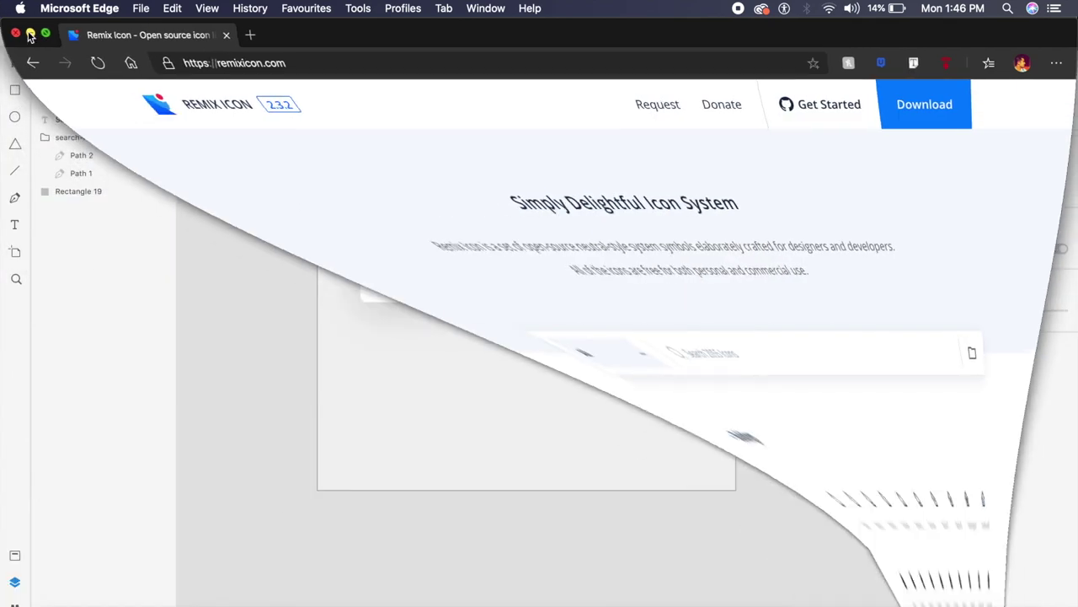
{"action": "left_click_drag", "start_coordinate": [546, 296], "coordinate": [546, 390]}
- Set the duplicated rectangle's shadow to Y 8 and blur 16, with the shadow colour at 10% opacity
{"action": "left_click", "coordinate": [982, 521]}
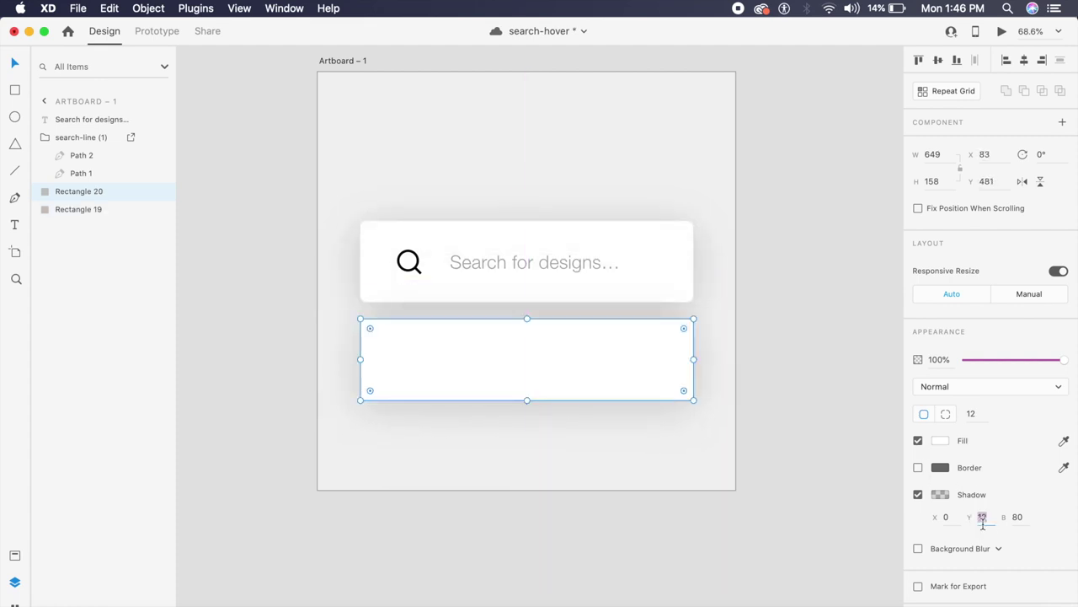
{"action": "type", "text": "8"}
{"action": "left_click", "coordinate": [1018, 516]}
{"action": "type", "text": "16"}
{"action": "key", "text": "Return"}
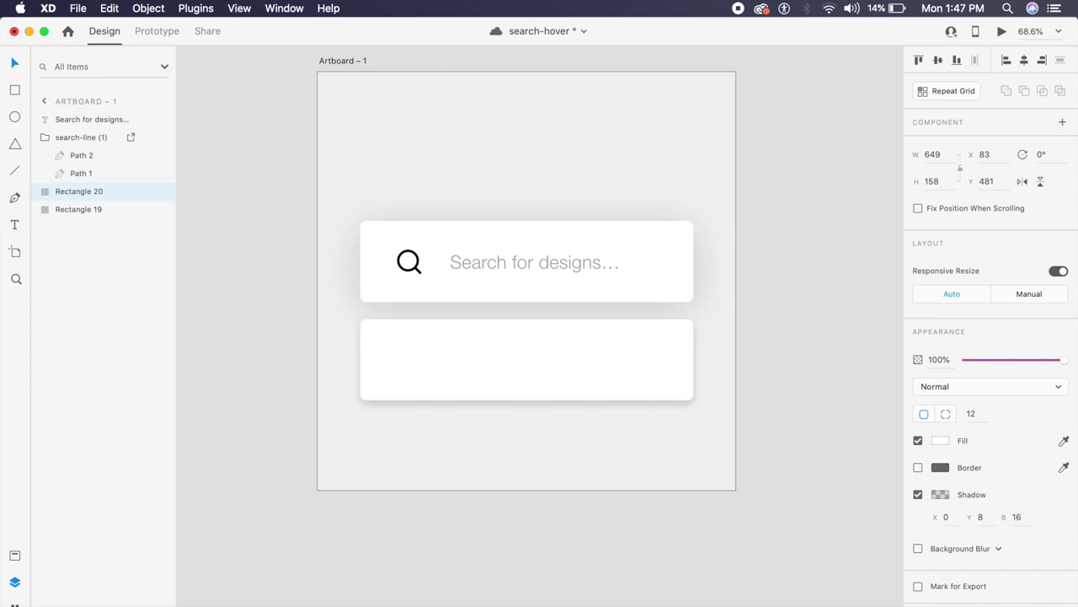
{"action": "left_click", "coordinate": [941, 495]}
{"action": "left_click", "coordinate": [890, 548]}
{"action": "key", "text": "Return"}
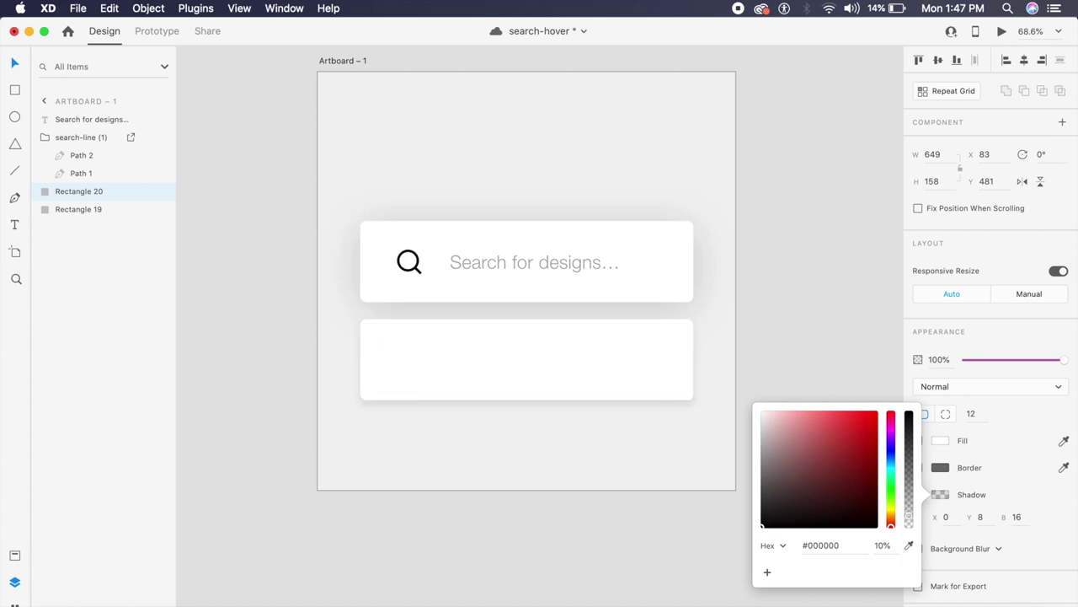
- Tuck the duplicated rectangle behind the search bar at Y 432, with upper corner radii of 0 and lower ones of 12
{"action": "left_click", "coordinate": [793, 253]}
{"action": "left_click", "coordinate": [616, 379]}
{"action": "left_click", "coordinate": [591, 468]}
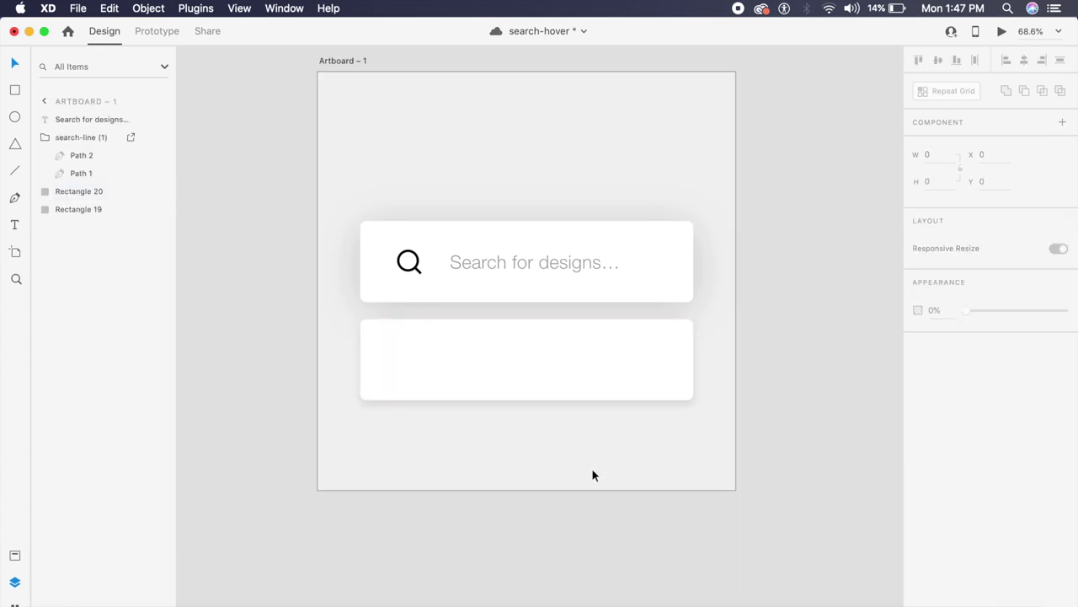
{"action": "key", "text": "super+z"}
{"action": "left_click", "coordinate": [493, 349]}
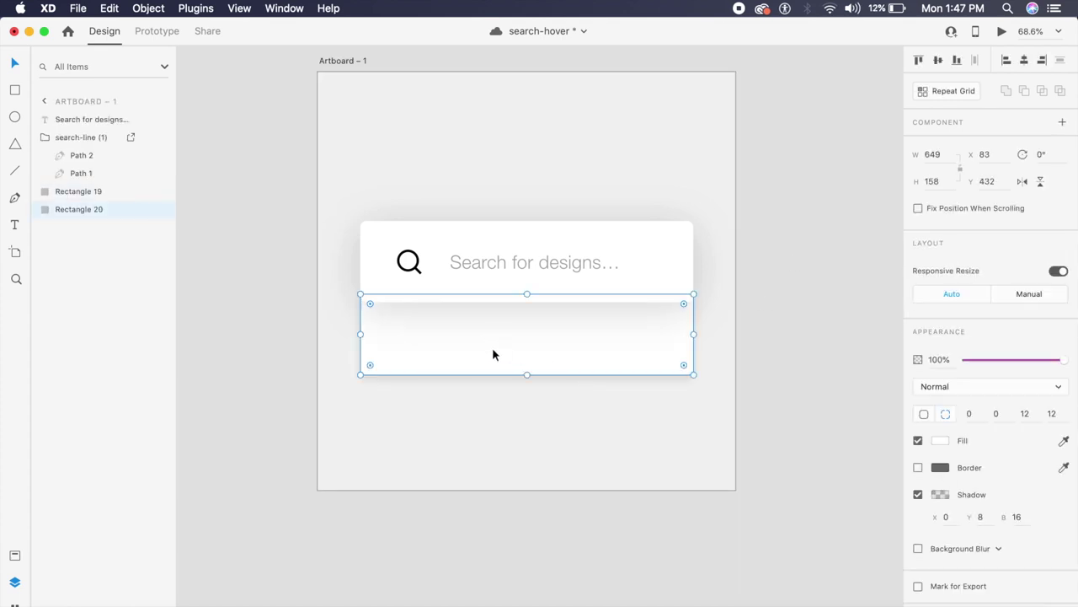
- Duplicate the placeholder text into the lower rectangle and give the copy Regular weight and 100% opacity
{"action": "left_click_drag", "start_coordinate": [493, 261], "coordinate": [436, 335]}
{"action": "left_click", "coordinate": [1066, 439]}
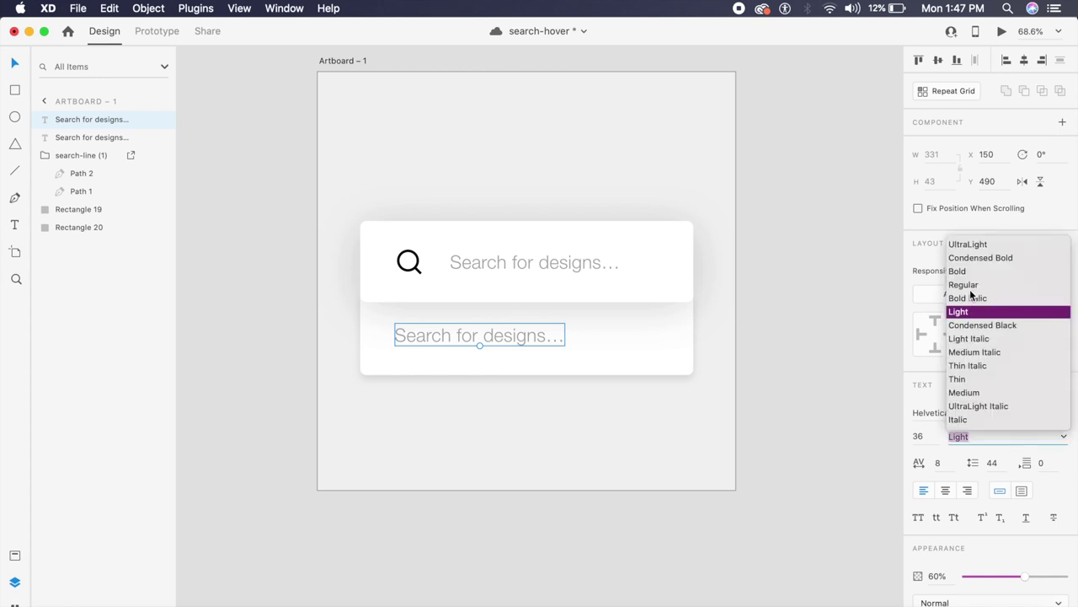
{"action": "left_click", "coordinate": [972, 287]}
{"action": "left_click_drag", "start_coordinate": [1025, 577], "coordinate": [1063, 576]}
{"action": "left_click", "coordinate": [590, 439]}
- Lower the copied text slightly to Y 498 and change its wording to "UX Design"
{"action": "left_click", "coordinate": [452, 356]}
{"action": "left_click_drag", "start_coordinate": [424, 335], "coordinate": [428, 338]}
{"action": "double_click", "coordinate": [429, 339]}
{"action": "type", "text": "UX"}
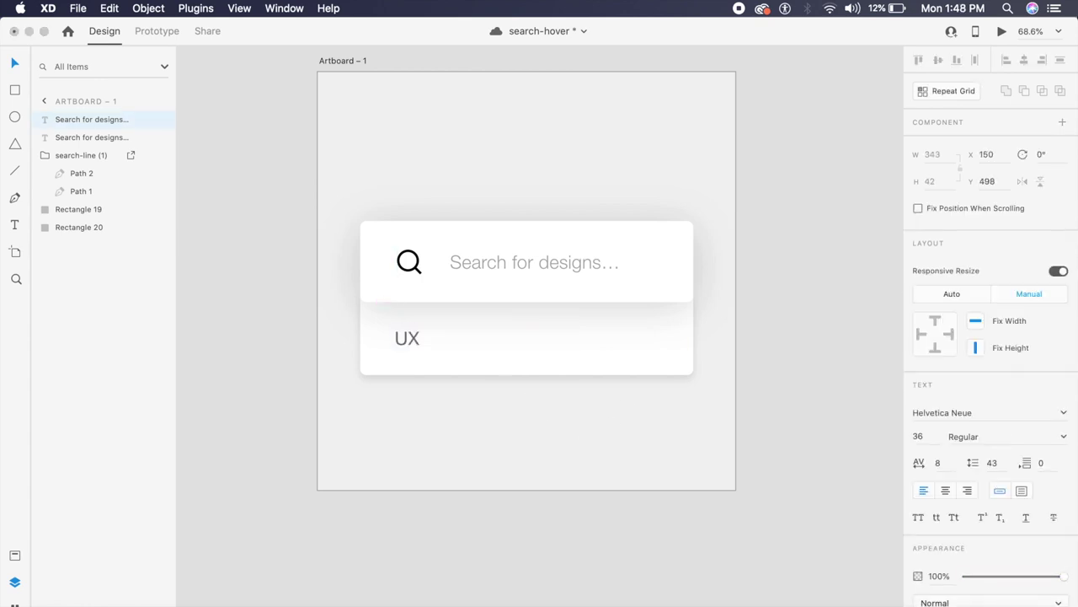
{"action": "type", "text": " Design"}
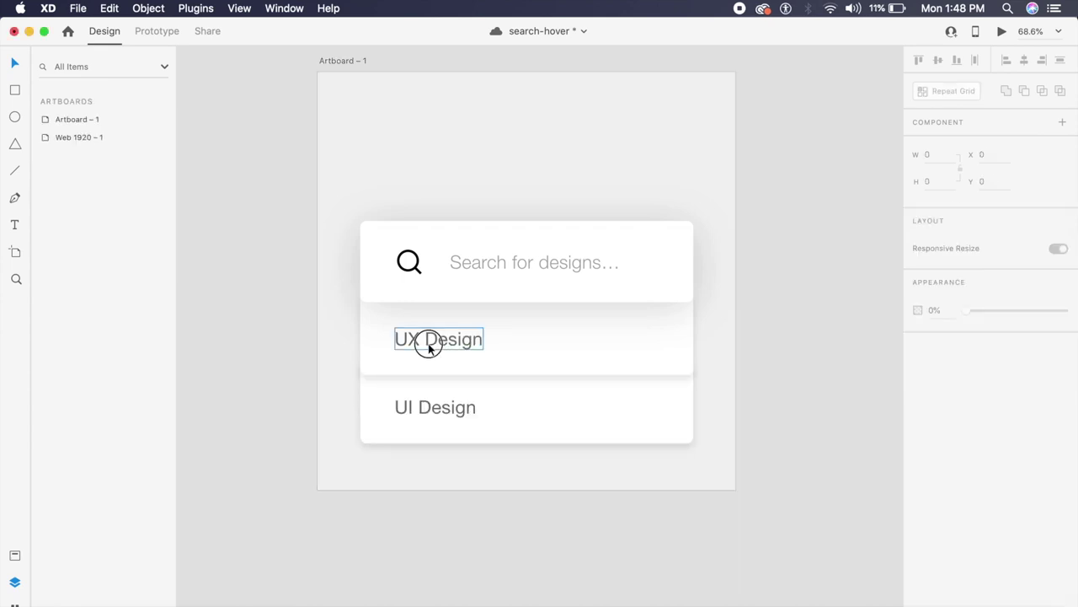
- Group the "UX Design" text with its rectangle and send the group behind the search bar's rectangle
{"action": "left_click", "coordinate": [574, 338], "text": "shift"}
{"action": "key", "text": "super+g"}
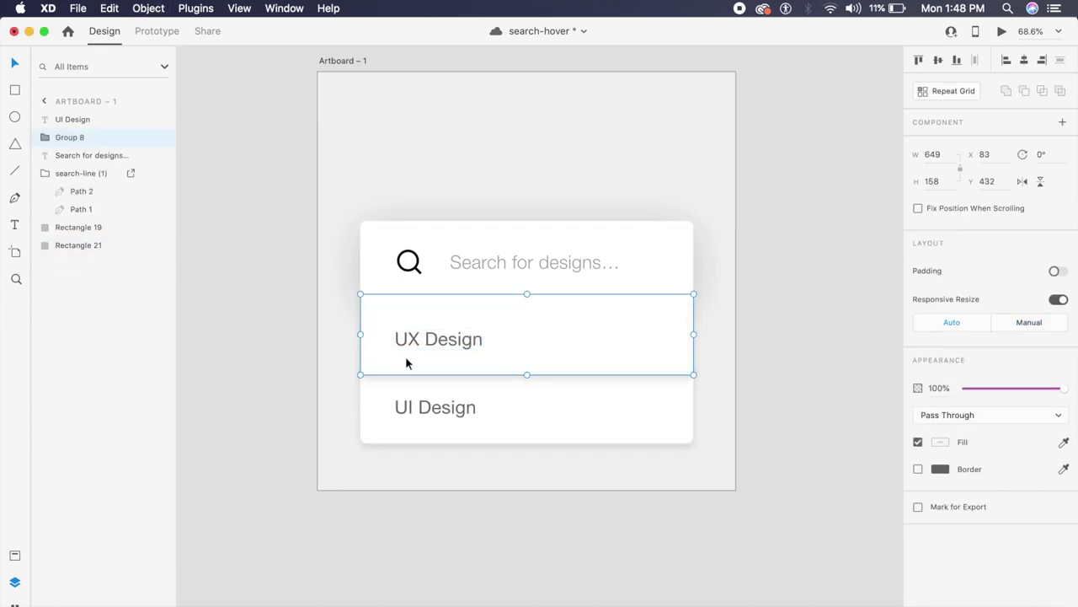
{"action": "key", "text": "super+bracketleft"}
{"action": "key", "text": "super+bracketleft"}
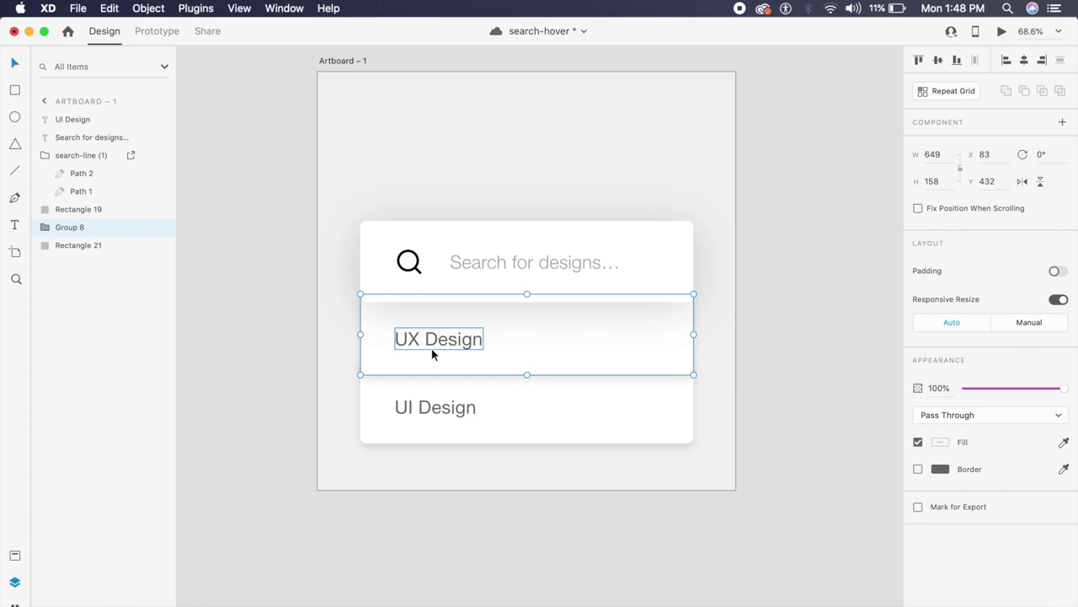
- Group the "UI Design" text with its rectangle and send the group behind the UX Design group
{"action": "left_click", "coordinate": [453, 415]}
{"action": "left_click", "coordinate": [551, 415], "text": "shift"}
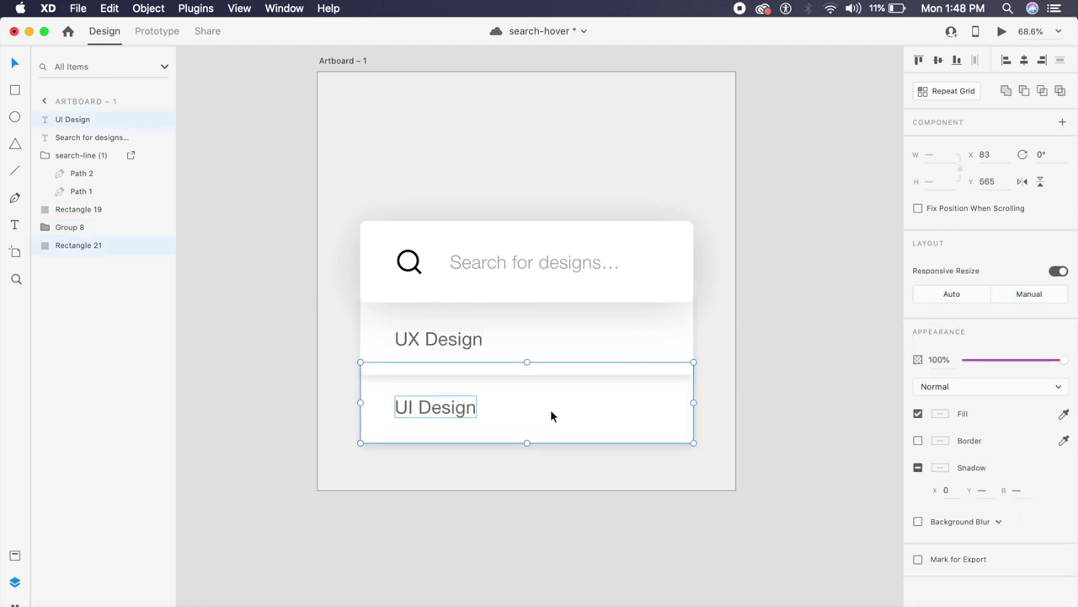
{"action": "key", "text": "super+g"}
{"action": "key", "text": "super+bracketleft"}
{"action": "key", "text": "super+bracketleft"}
{"action": "key", "text": "super+bracketleft"}
{"action": "key", "text": "super+bracketleft"}
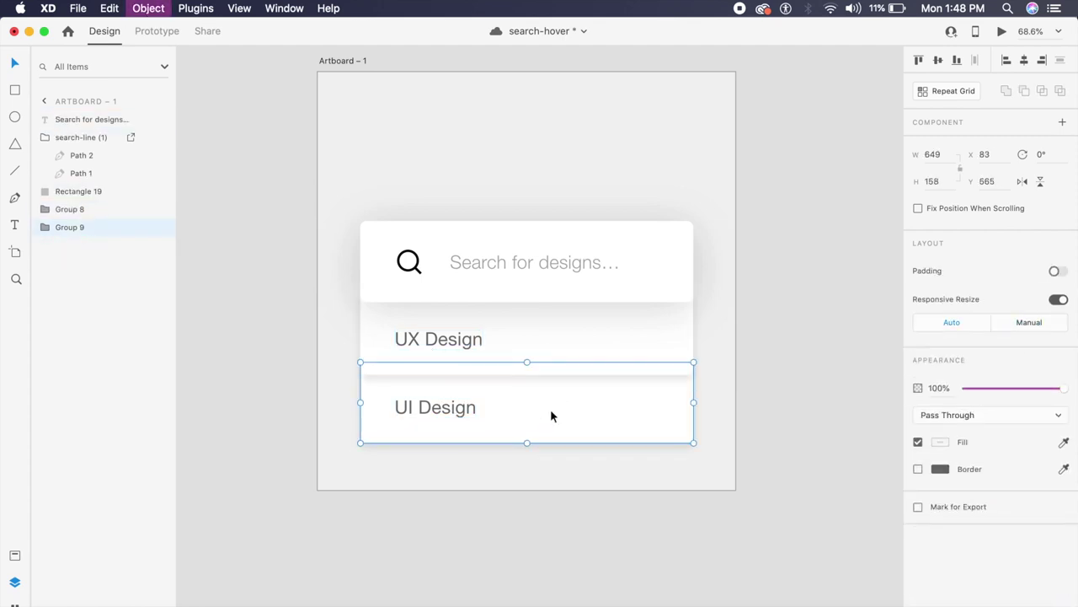
{"action": "left_click", "coordinate": [755, 377]}
{"action": "left_click", "coordinate": [537, 425]}
{"action": "left_click", "coordinate": [459, 542]}
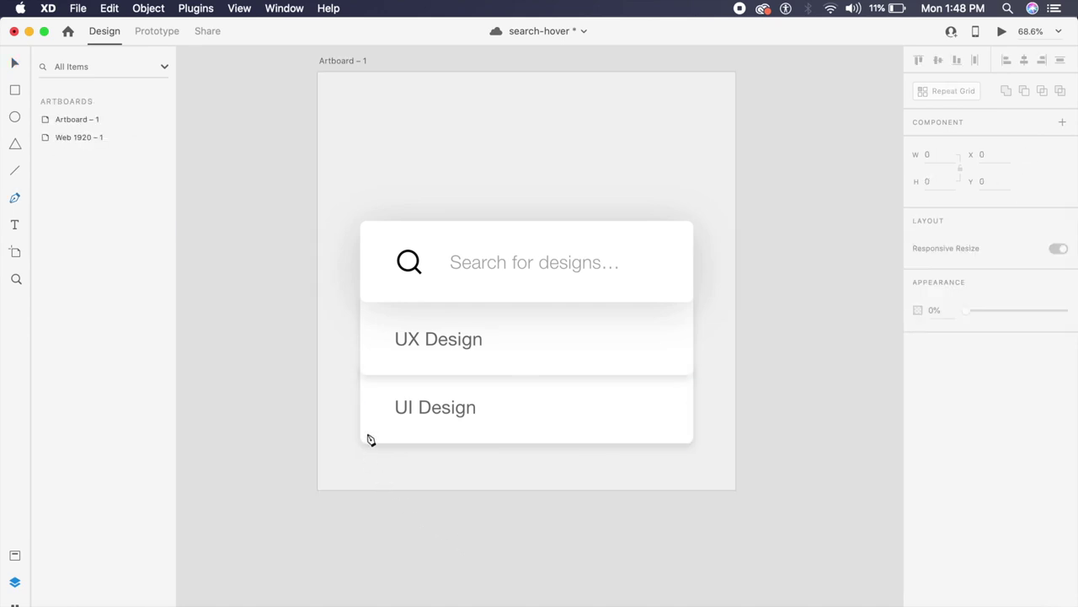
- Draw a closed rectangular Pen path, about 650 by 158, around the UX Design row from the search bar's lower edge
{"action": "left_click", "coordinate": [361, 302]}
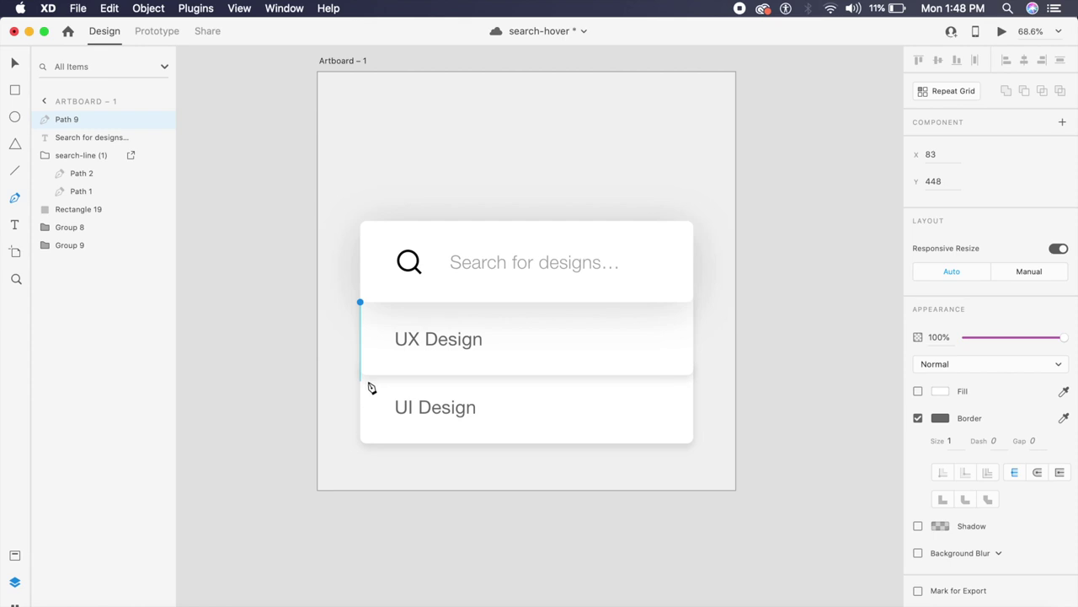
{"action": "left_click", "coordinate": [367, 384]}
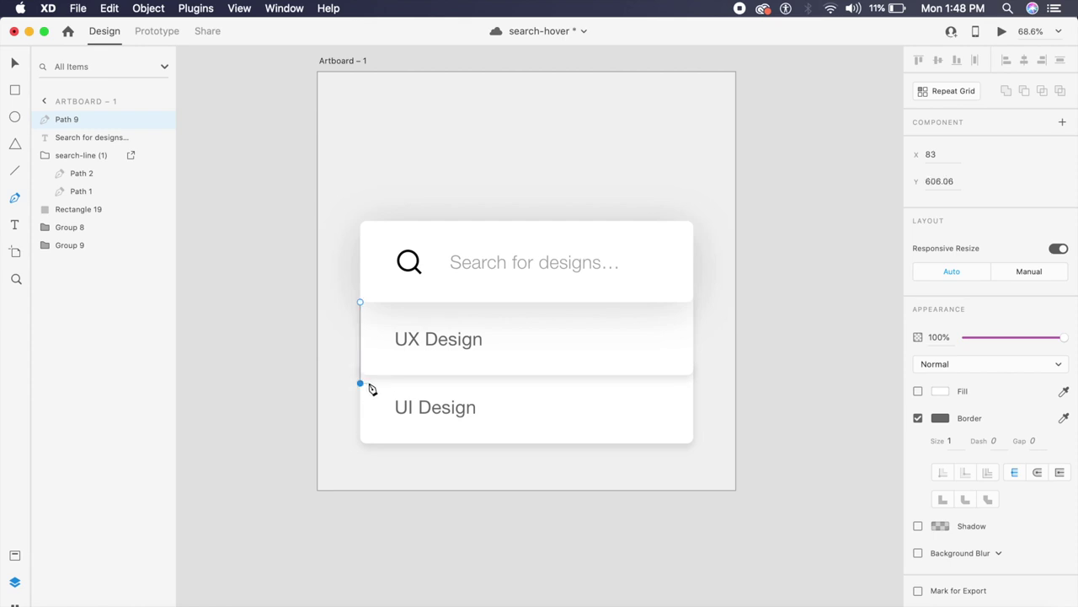
{"action": "left_click", "coordinate": [695, 383]}
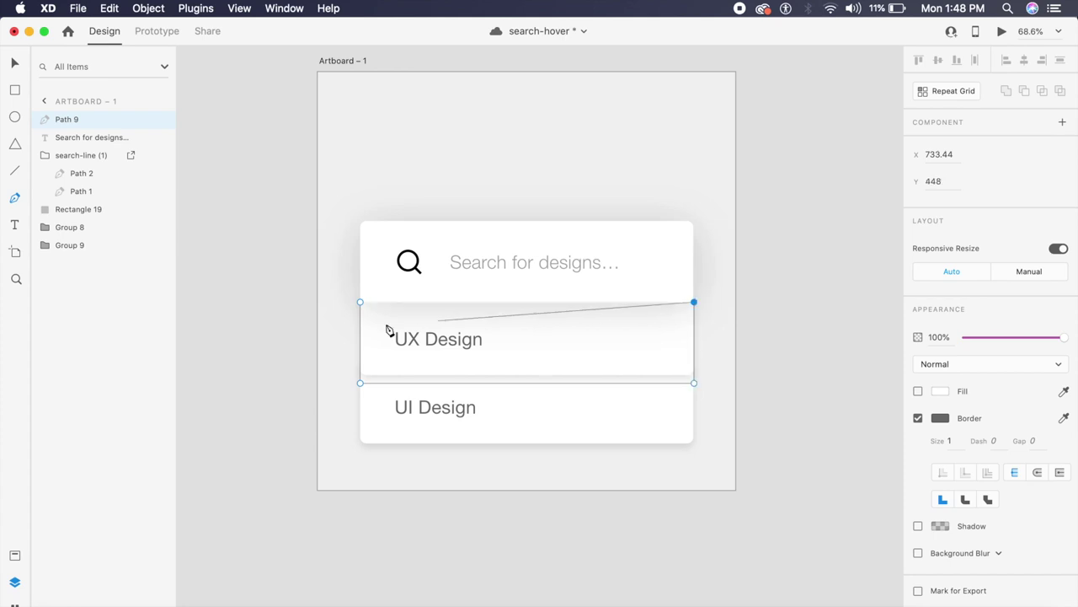
{"action": "left_click", "coordinate": [360, 301]}
{"action": "key", "text": "Escape"}
{"action": "key", "text": "Escape"}
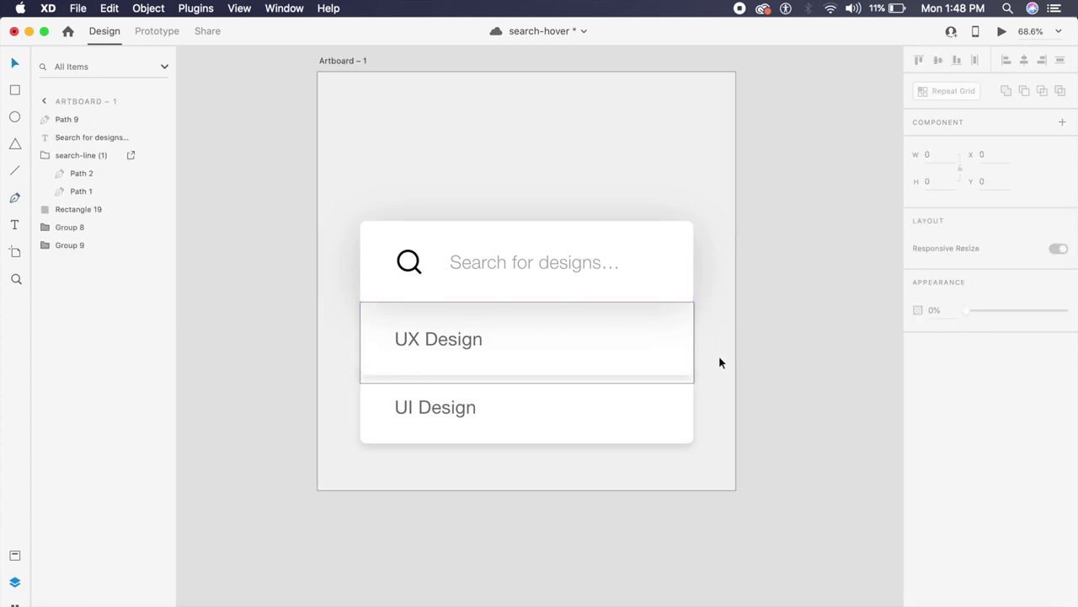
- Mask the UX Design group with the drawn path and place the mask group behind the search bar's rectangle
{"action": "left_click", "coordinate": [693, 379]}
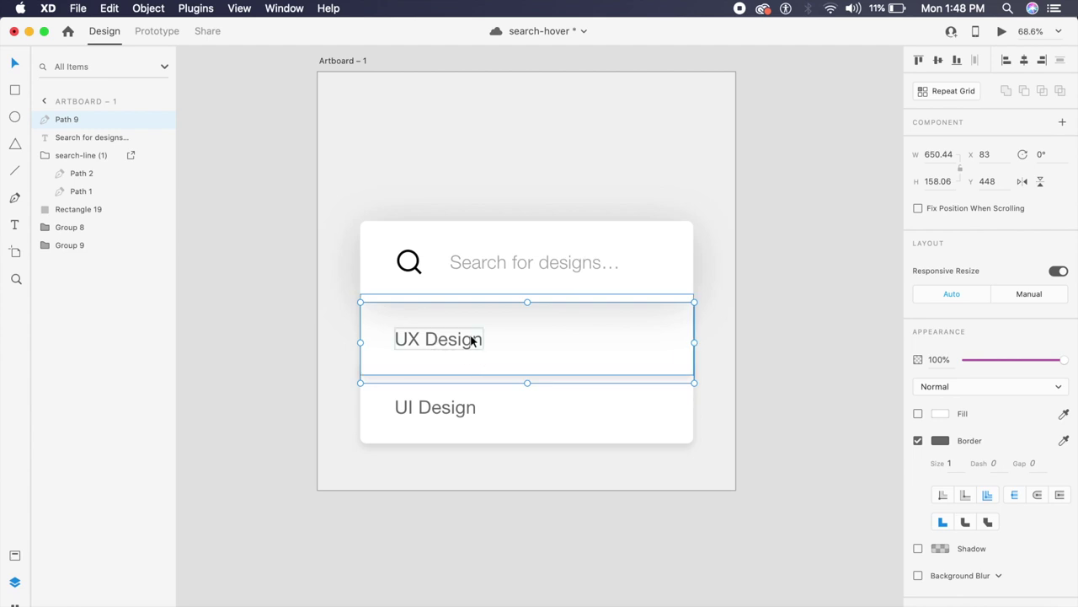
{"action": "left_click_drag", "start_coordinate": [754, 338], "coordinate": [450, 345]}
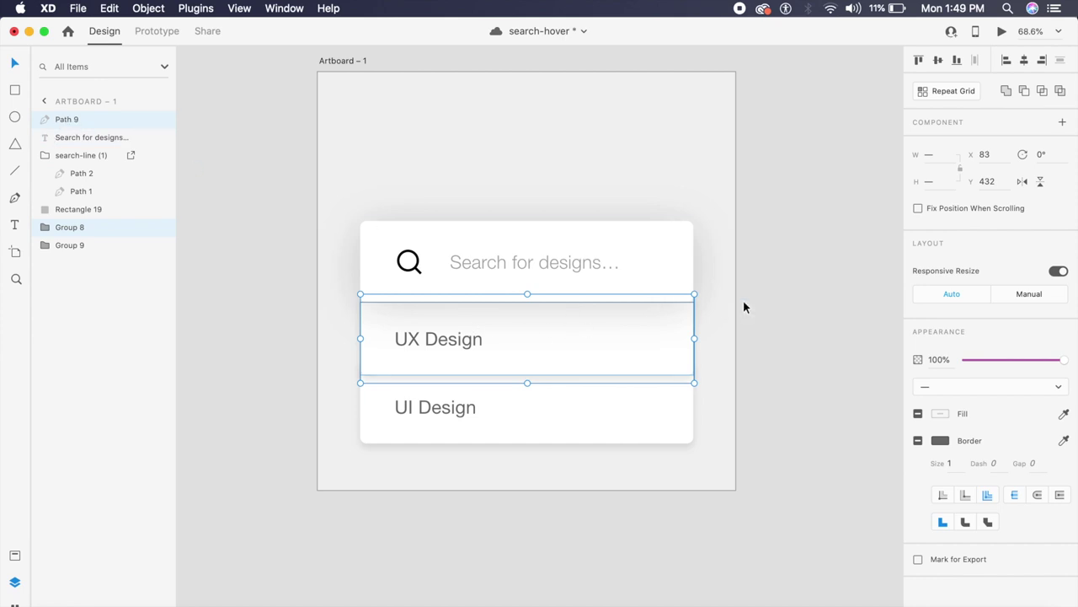
{"action": "key", "text": "super+shift+m"}
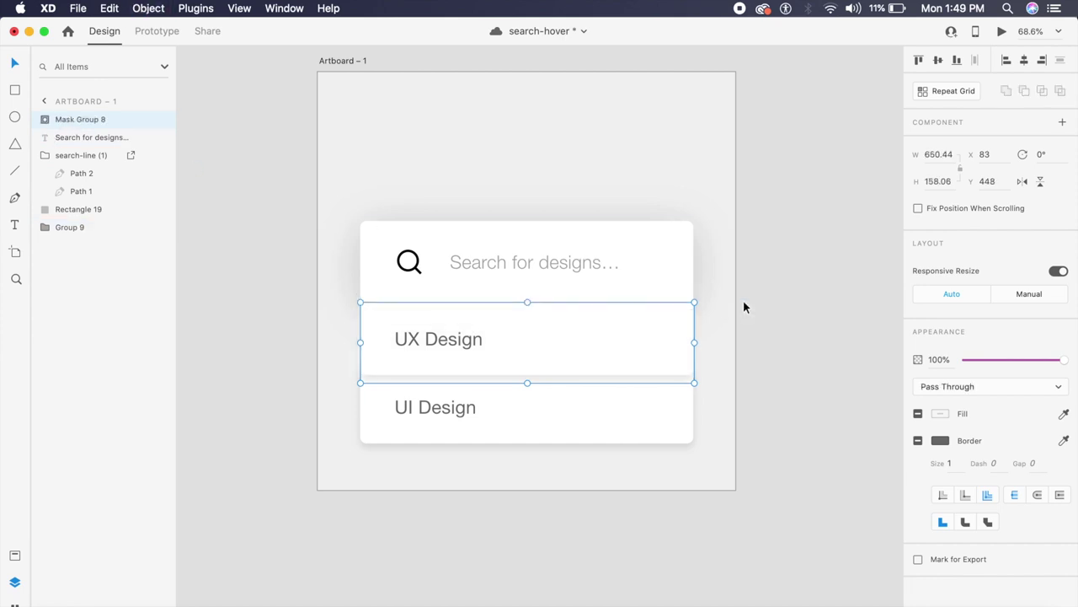
{"action": "key", "text": "super+shift+bracketleft"}
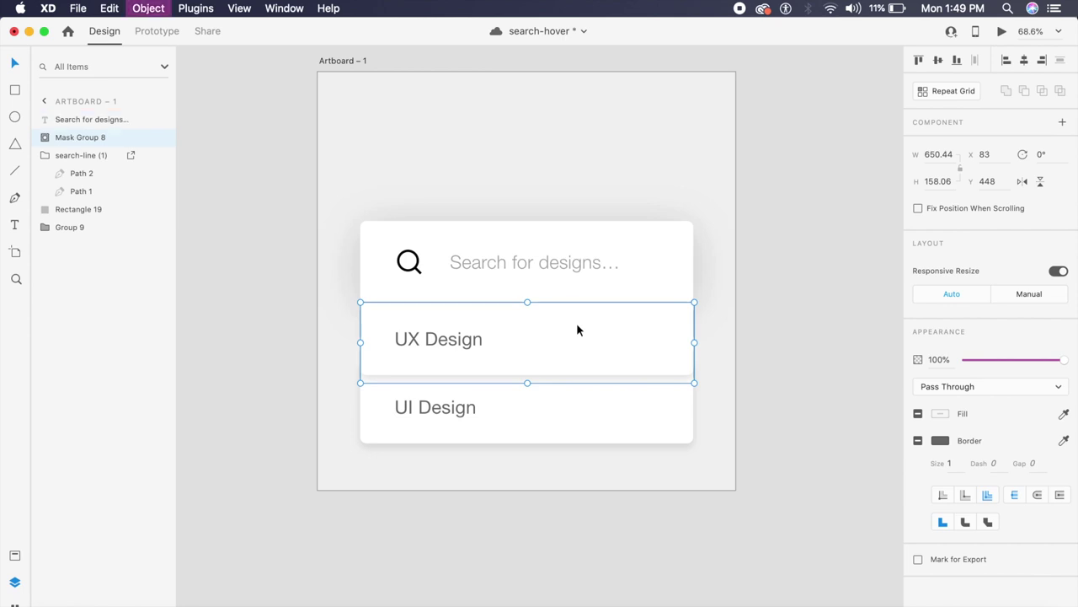
{"action": "key", "text": "super+bracketright"}
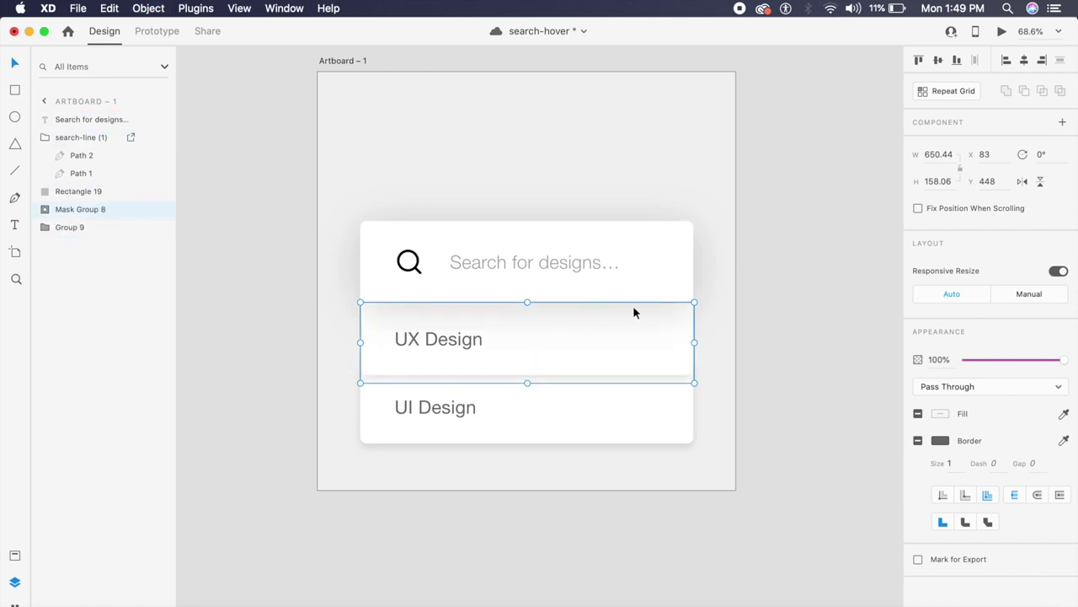
- Replace the UI Design group with a copy of the masked UX Design row at Y 578, sent to the back
{"action": "left_click", "coordinate": [765, 394]}
{"action": "left_click", "coordinate": [496, 424]}
{"action": "key", "text": "Delete"}
{"action": "left_click_drag", "start_coordinate": [409, 343], "coordinate": [415, 413]}
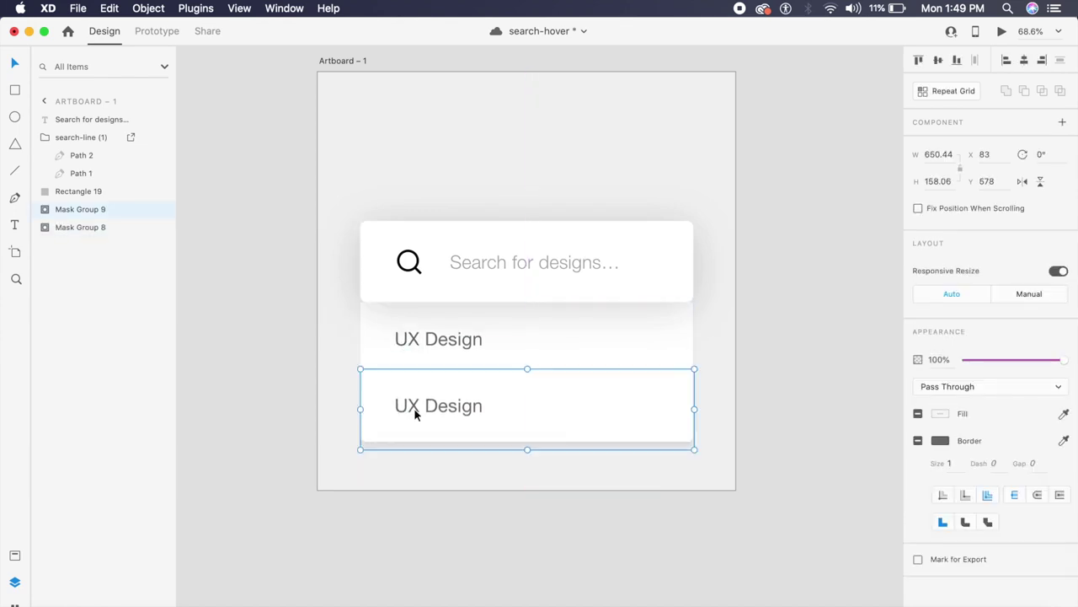
{"action": "key", "text": "super+shift+bracketleft"}
{"action": "left_click", "coordinate": [273, 391]}
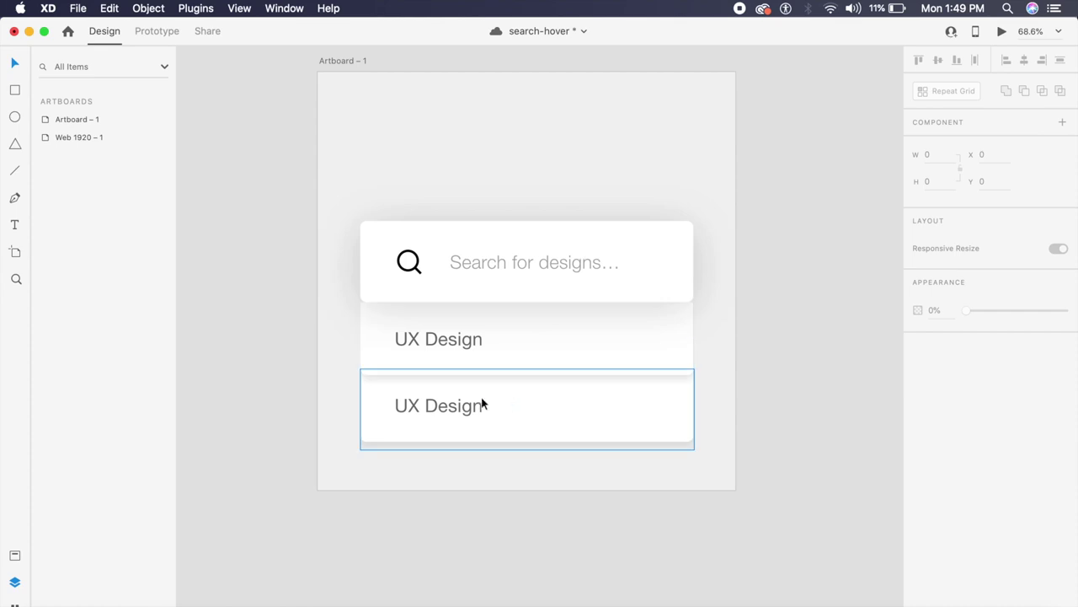
- Change the lower row's label to "UI Design"
{"action": "left_click", "coordinate": [461, 412]}
{"action": "double_click", "coordinate": [460, 411]}
{"action": "double_click", "coordinate": [460, 407]}
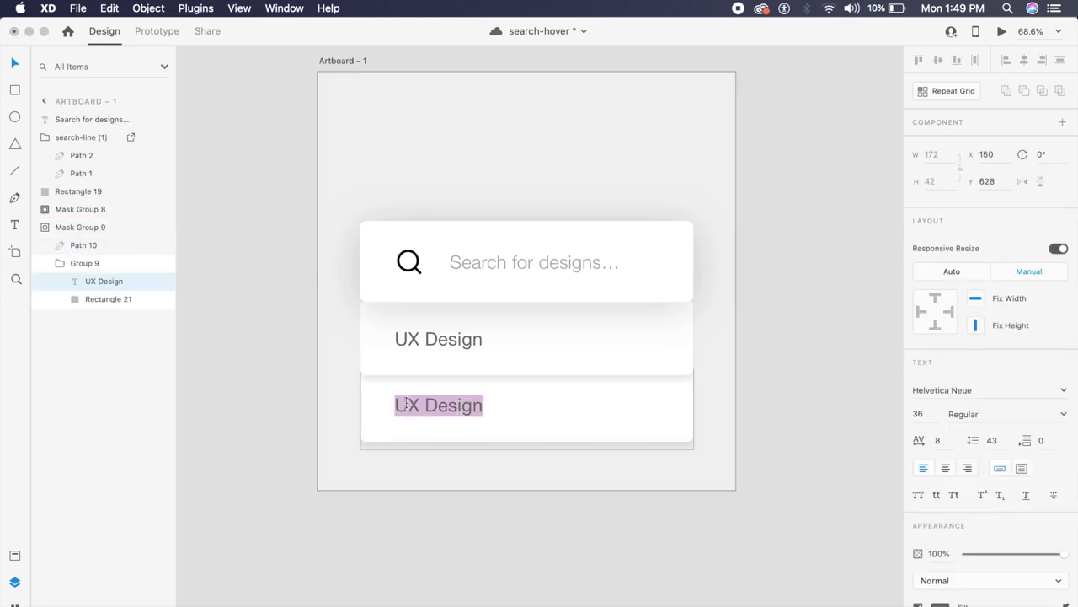
{"action": "left_click", "coordinate": [414, 402]}
{"action": "key", "text": "BackSpace"}
{"action": "type", "text": "I"}
{"action": "key", "text": "Escape"}
{"action": "left_click", "coordinate": [571, 487]}
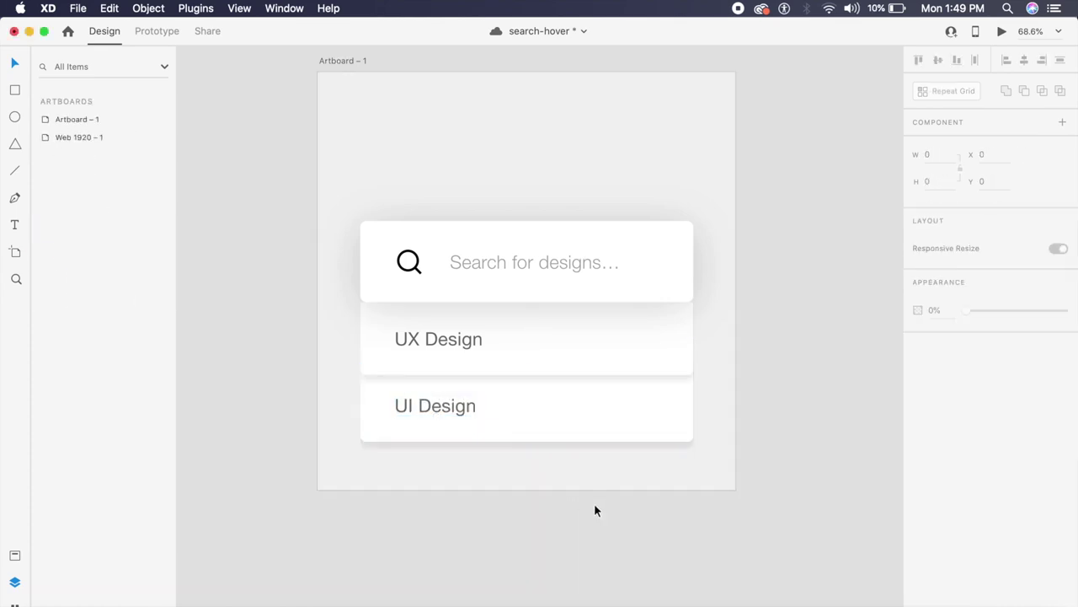
- Move the masked UI Design row down to Y 588
{"action": "left_click", "coordinate": [568, 430]}
{"action": "key", "text": "super+r"}
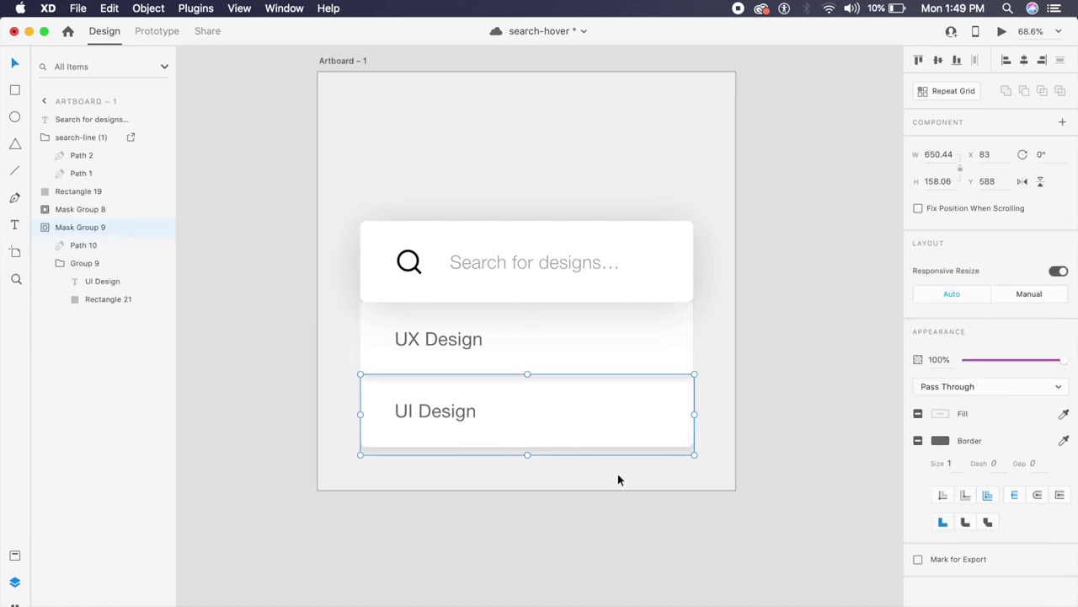
{"action": "left_click", "coordinate": [672, 532]}
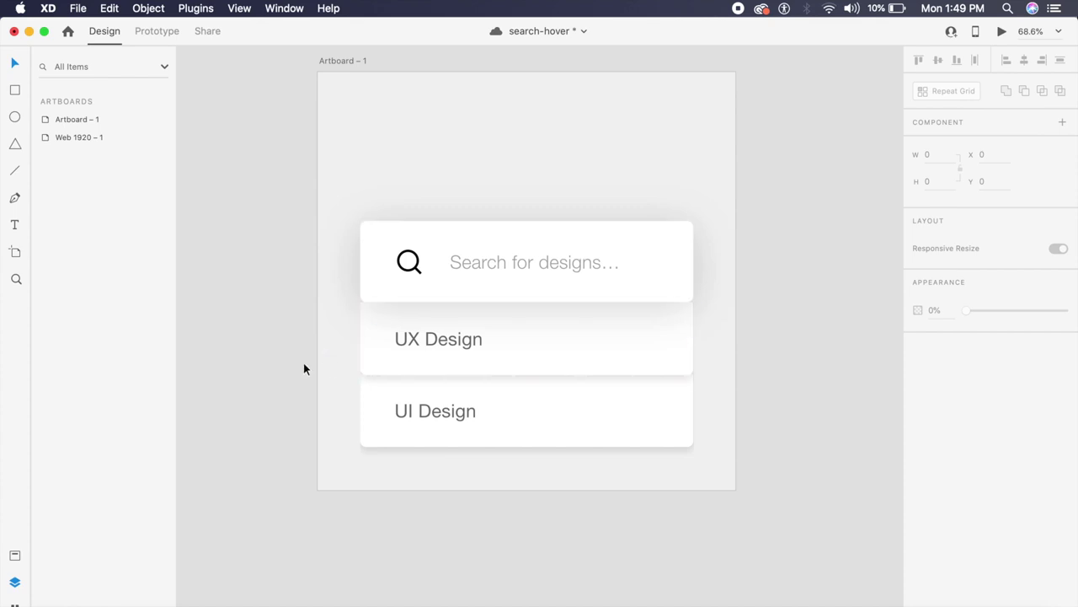
- Edit the UX Design row's mask path, moving its lower-left anchor up onto the upper-left corner at X 83, Y 448
{"action": "double_click", "coordinate": [373, 352]}
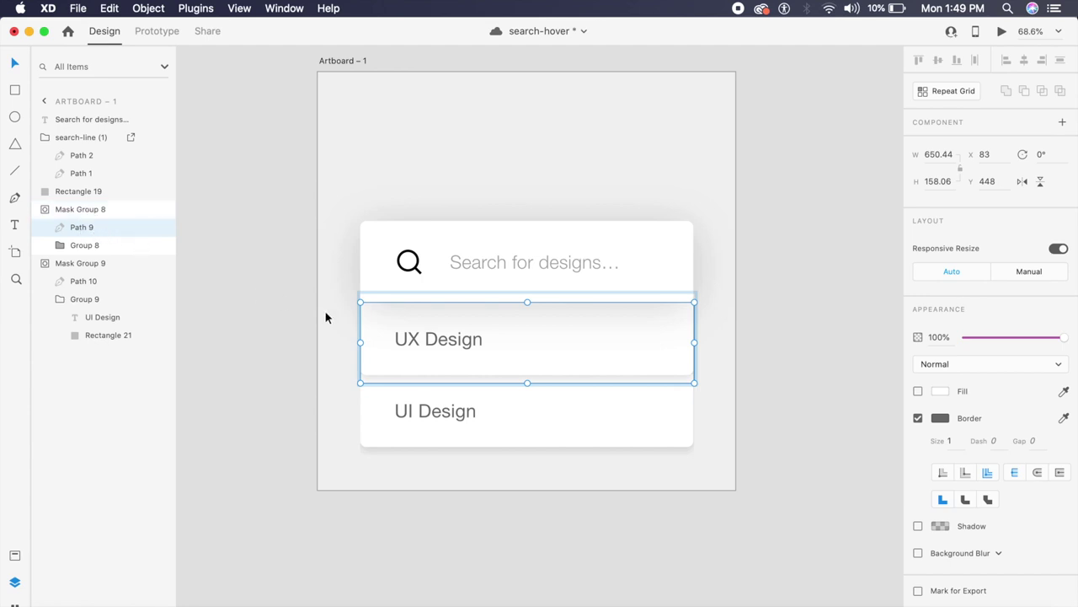
{"action": "scroll", "coordinate": [345, 286], "scroll_direction": "up", "scroll_amount": 5}
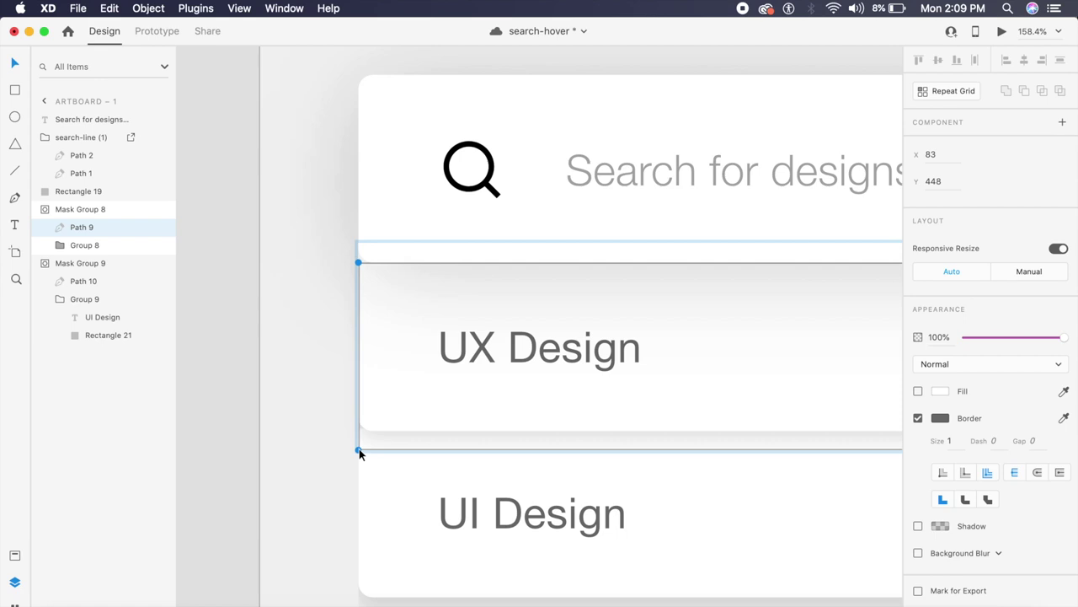
{"action": "left_click", "coordinate": [359, 449]}
{"action": "left_click_drag", "start_coordinate": [359, 449], "coordinate": [362, 264]}
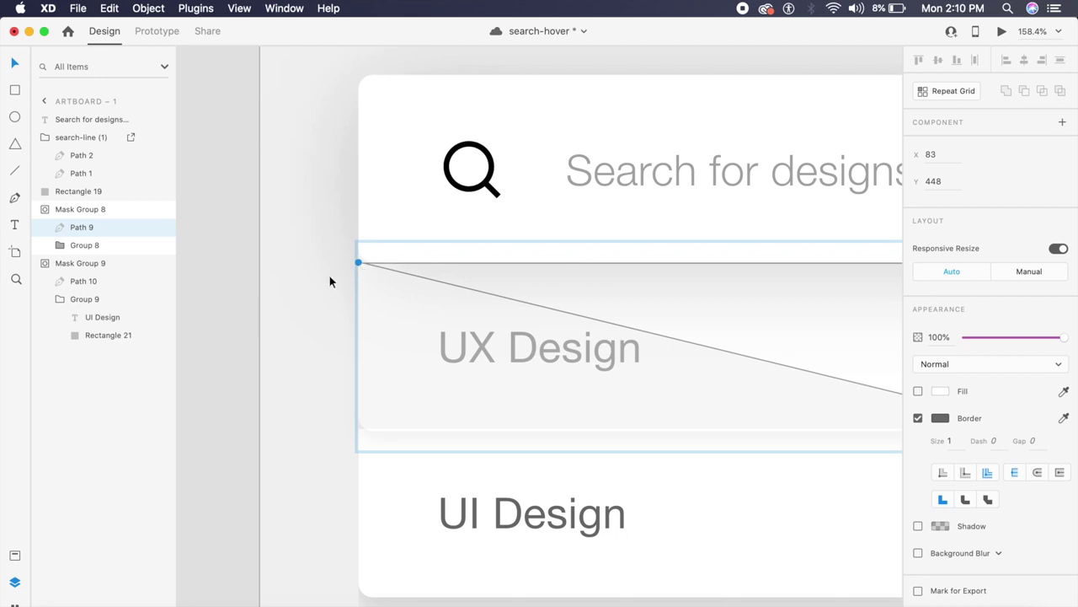
- Shift the lower-left anchor of the UX Design row's mask path inward to X 143, Y 448
{"action": "key", "text": "shift+Right"}
{"action": "key", "text": "shift+Right"}
{"action": "key", "text": "shift+Right"}
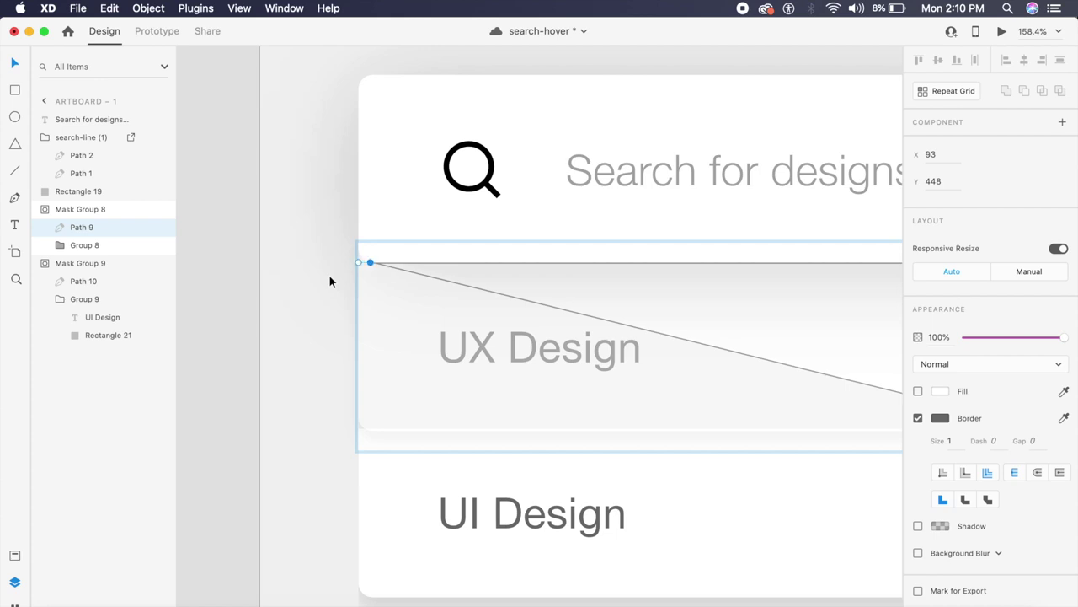
{"action": "key", "text": "shift+Right"}
{"action": "key", "text": "shift+Right"}
{"action": "key", "text": "shift+Right"}
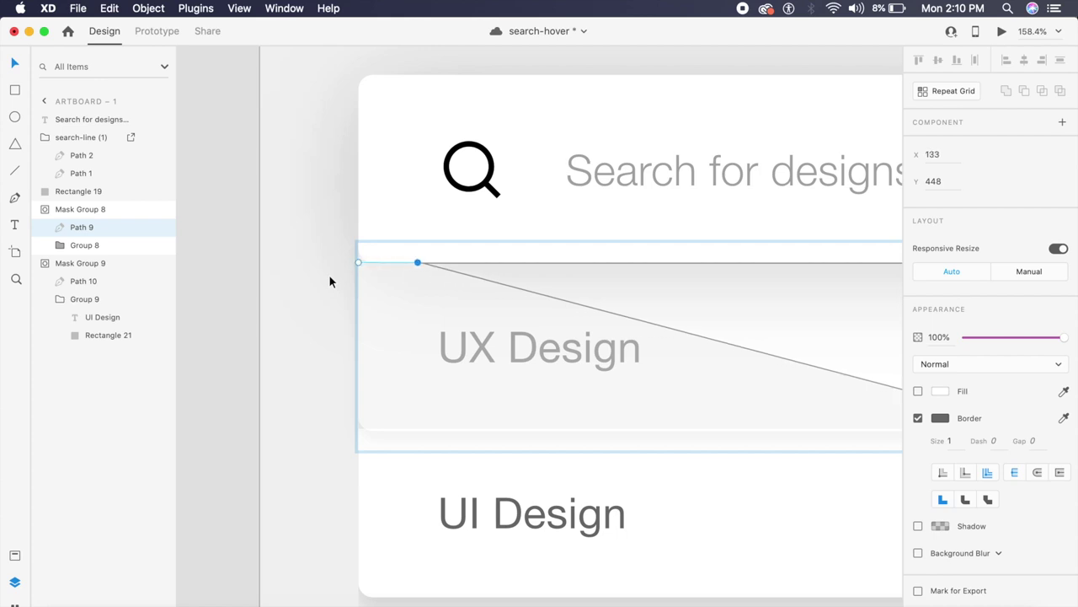
- Raise the UX Design mask path's lower-right anchor to the upper-right corner and shift it inward to X 812.44
{"action": "scroll", "coordinate": [619, 326], "scroll_direction": "right", "scroll_amount": 10}
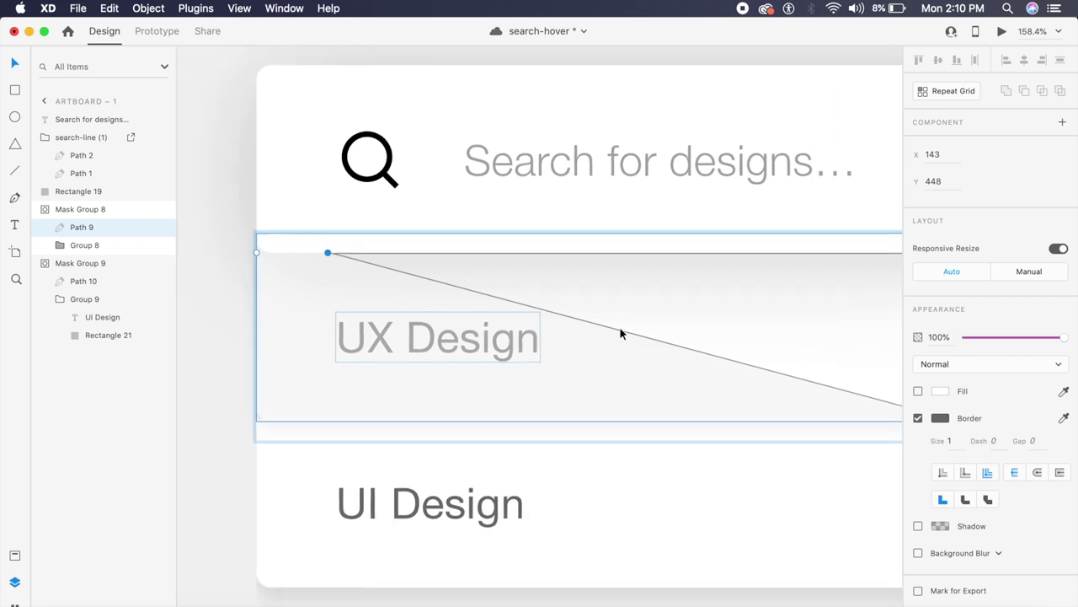
{"action": "scroll", "coordinate": [620, 334], "scroll_direction": "right", "scroll_amount": 2}
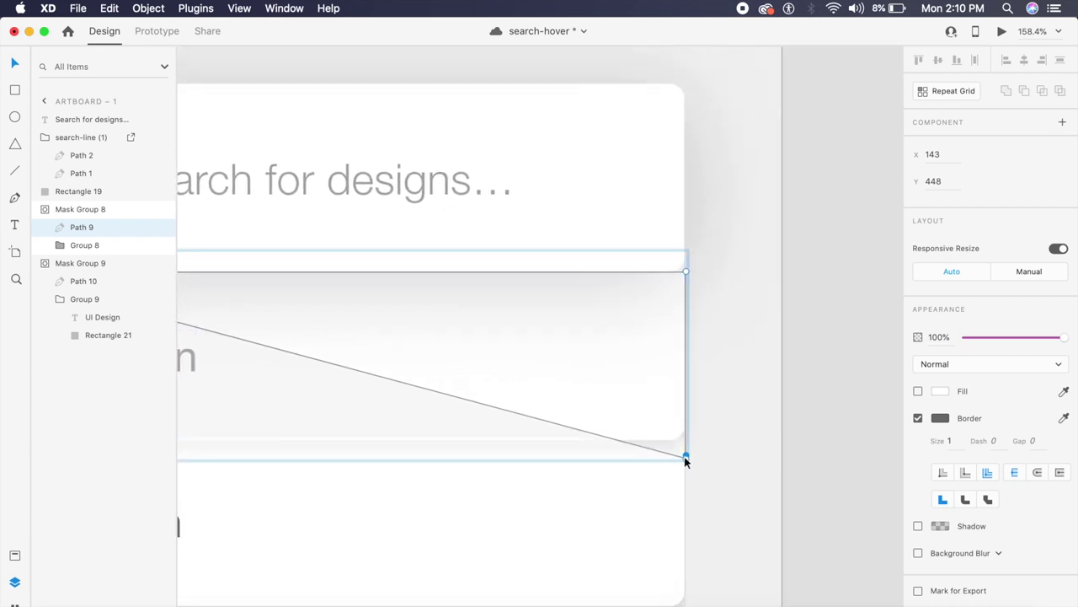
{"action": "left_click_drag", "start_coordinate": [687, 460], "coordinate": [684, 271]}
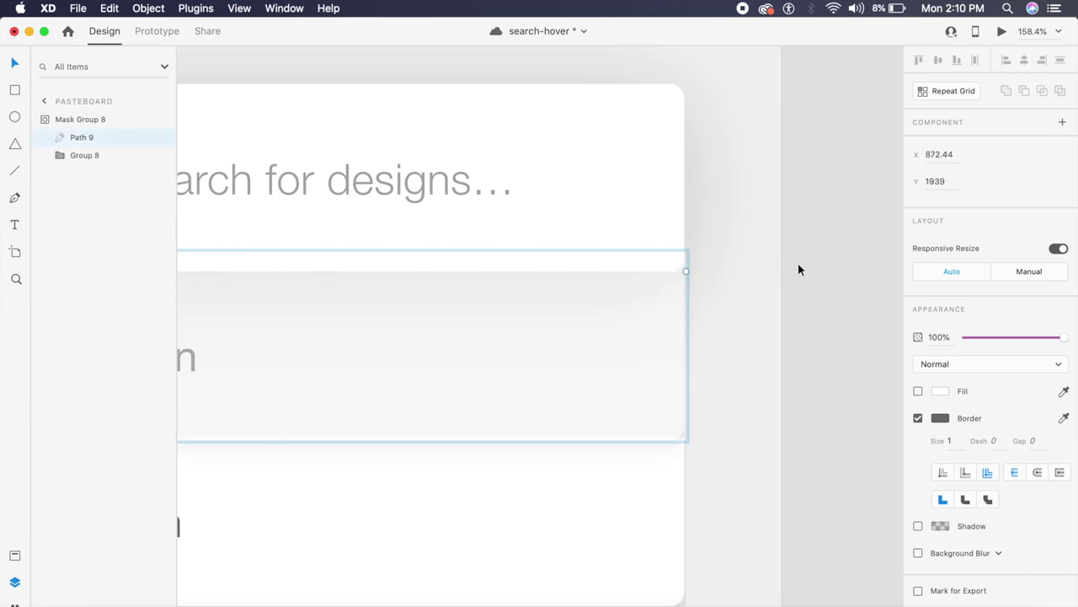
{"action": "key", "text": "shift+Left"}
{"action": "key", "text": "shift+Left"}
{"action": "key", "text": "shift+Left"}
{"action": "key", "text": "shift+Left"}
{"action": "key", "text": "shift+Left"}
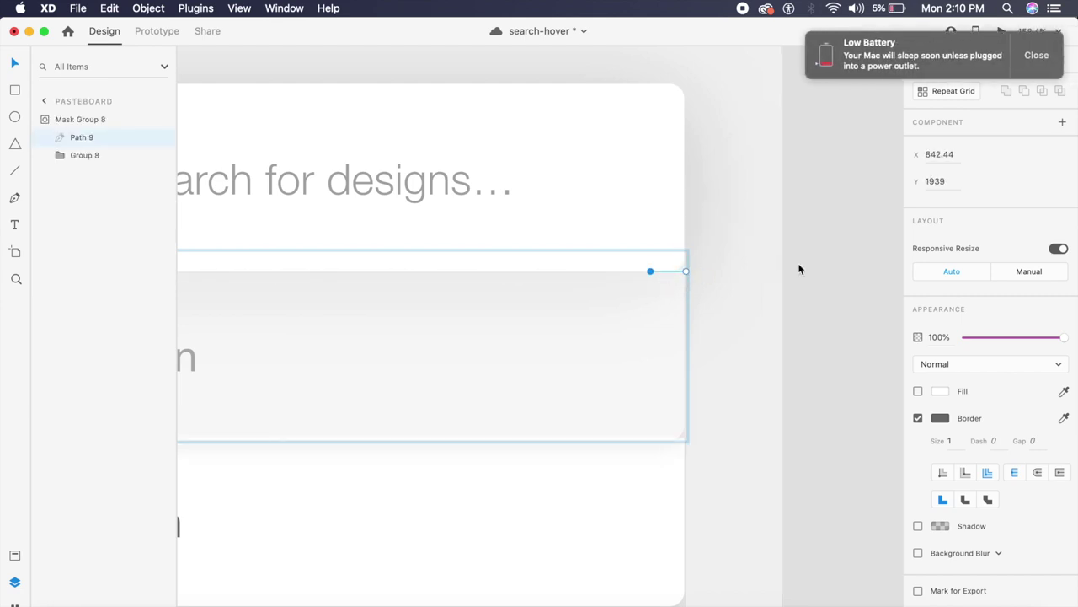
{"action": "key", "text": "shift+Left"}
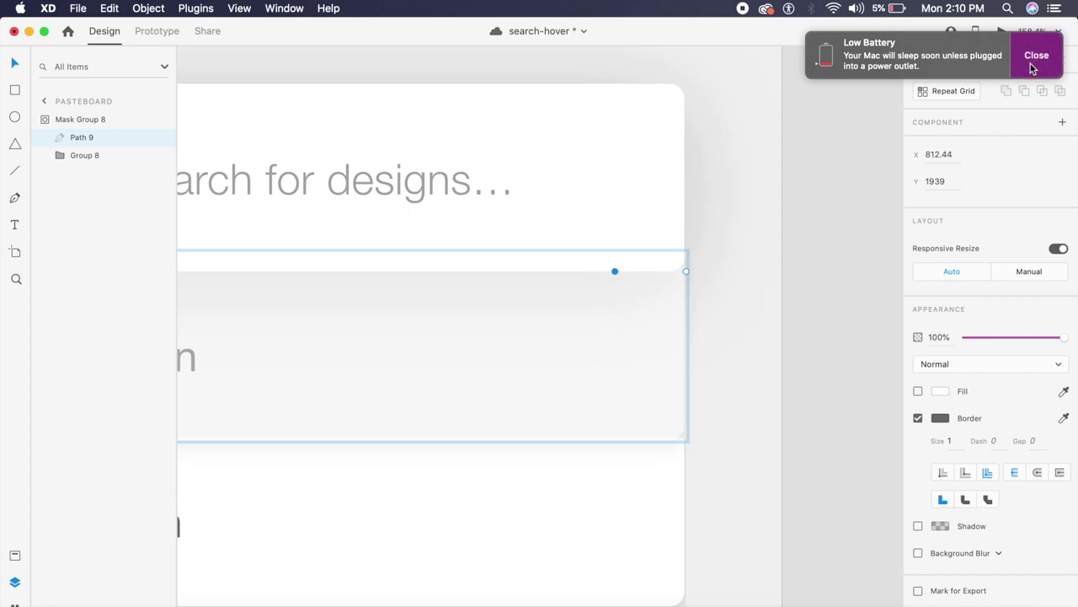
{"action": "left_click", "coordinate": [1035, 58]}
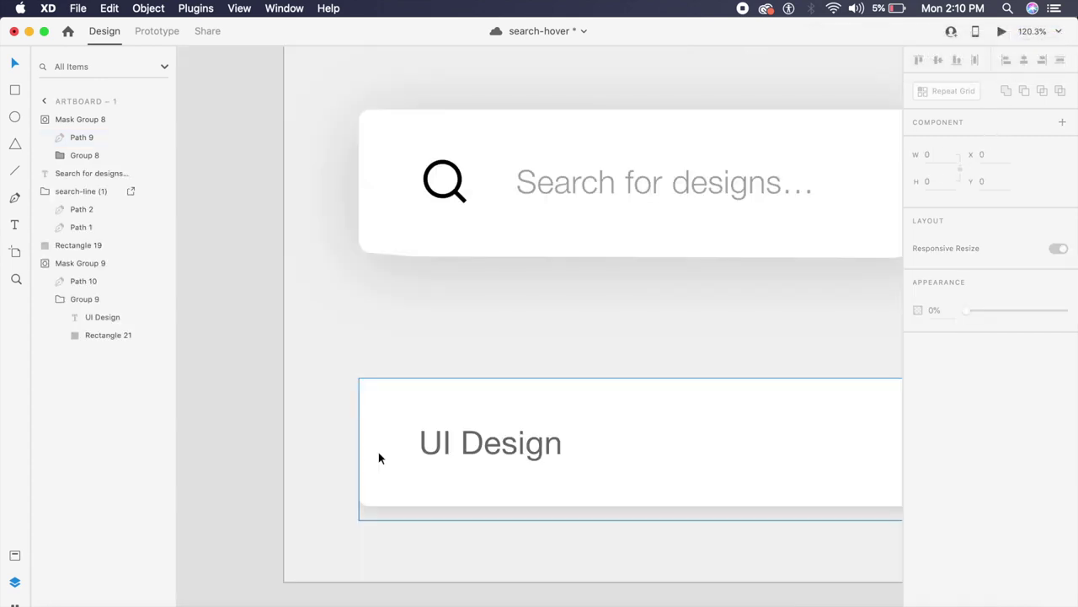
- Try to collapse the UI Design row's mask path by moving its lower-left anchor up toward the upper edge
{"action": "left_click", "coordinate": [378, 451]}
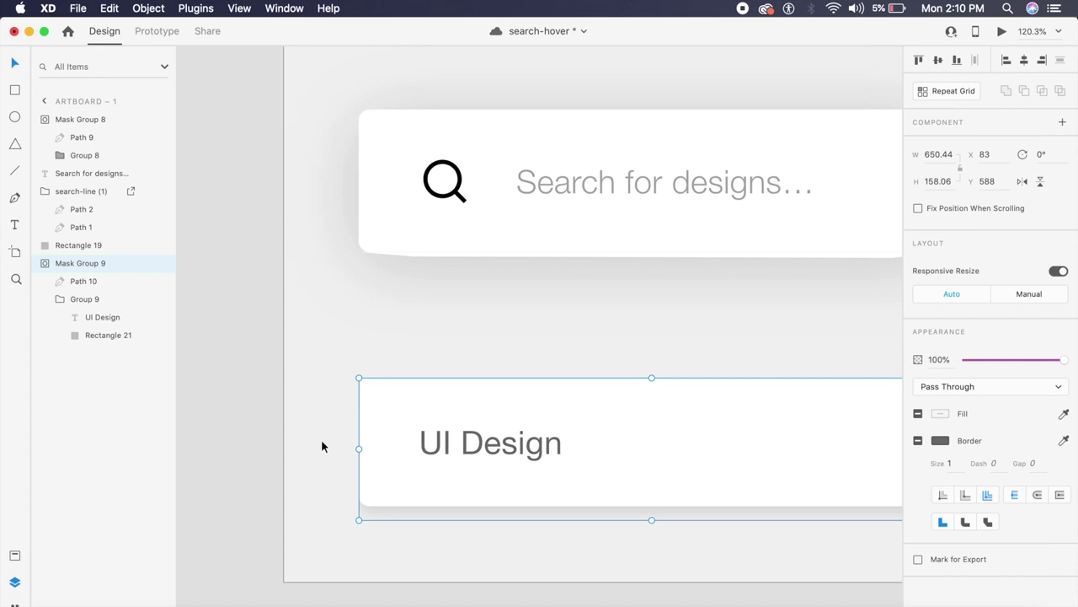
{"action": "double_click", "coordinate": [386, 447]}
{"action": "double_click", "coordinate": [386, 447]}
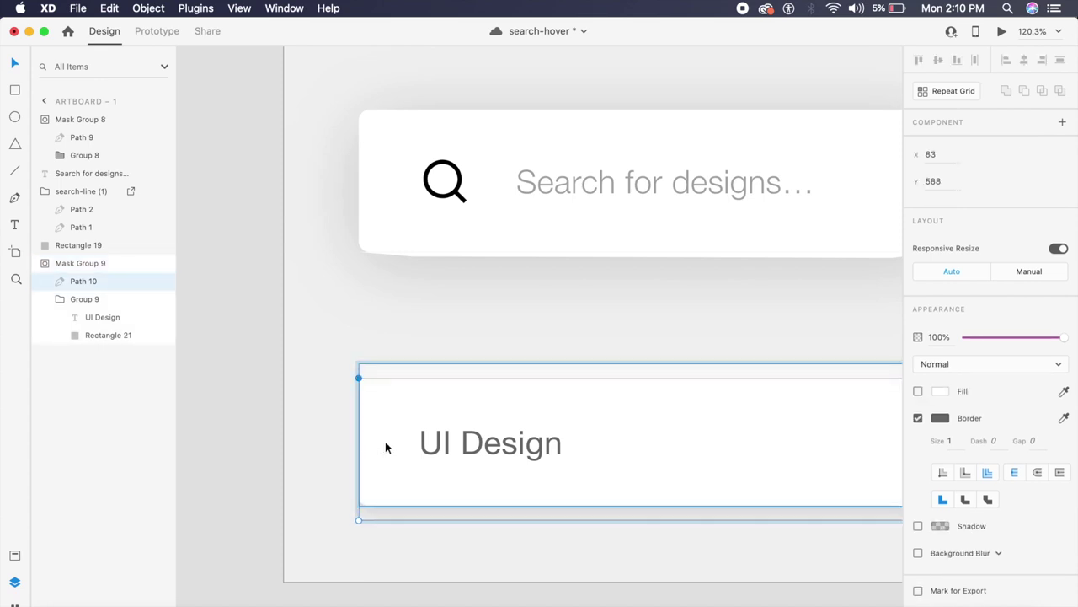
{"action": "left_click_drag", "start_coordinate": [360, 524], "coordinate": [398, 385]}
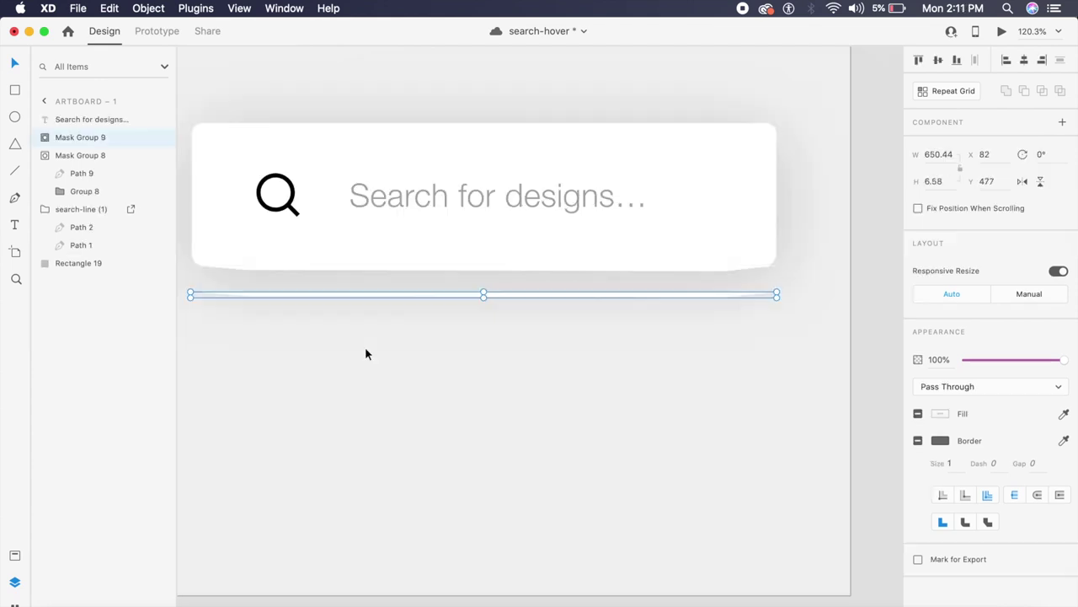
- Send the collapsed UX Design mask group (Mask Group 8) to the back, behind the search bar
{"action": "left_click", "coordinate": [449, 287]}
{"action": "left_click", "coordinate": [437, 295]}
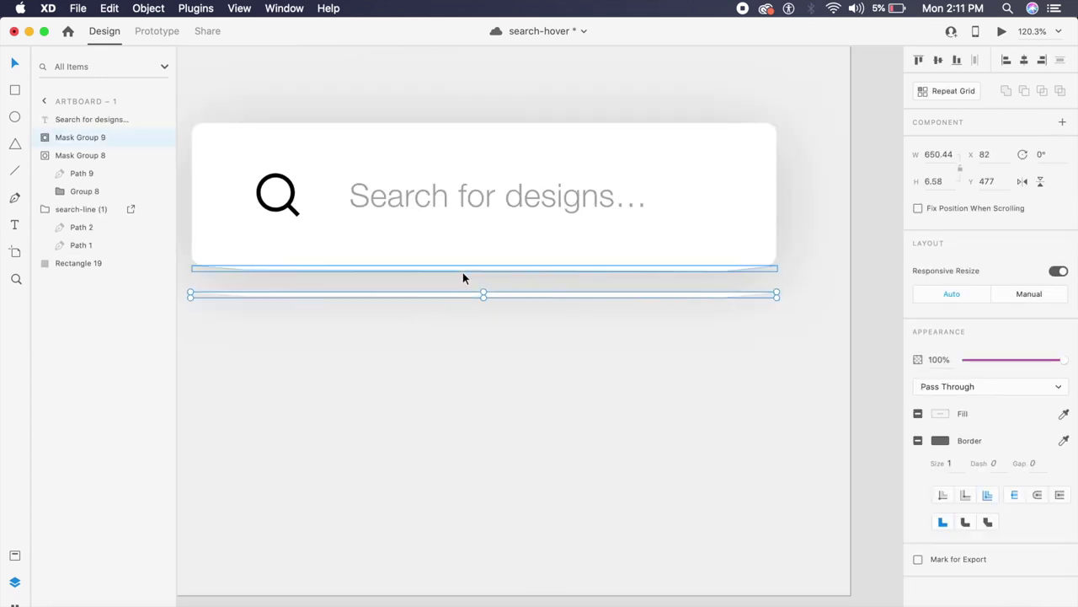
{"action": "left_click", "coordinate": [464, 270]}
{"action": "key", "text": "super+shift+bracketleft"}
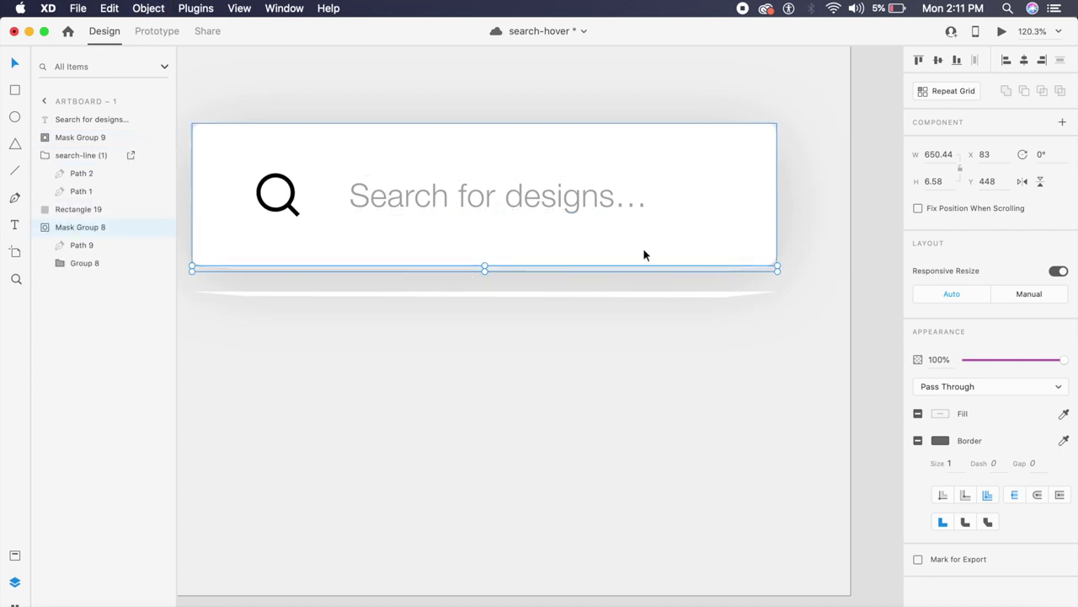
{"action": "left_click", "coordinate": [852, 341]}
- Move the second collapsed mask group up against the search bar's lower edge at Y 448 and send it to the back
{"action": "scroll", "coordinate": [562, 294], "scroll_direction": "up", "scroll_amount": 5}
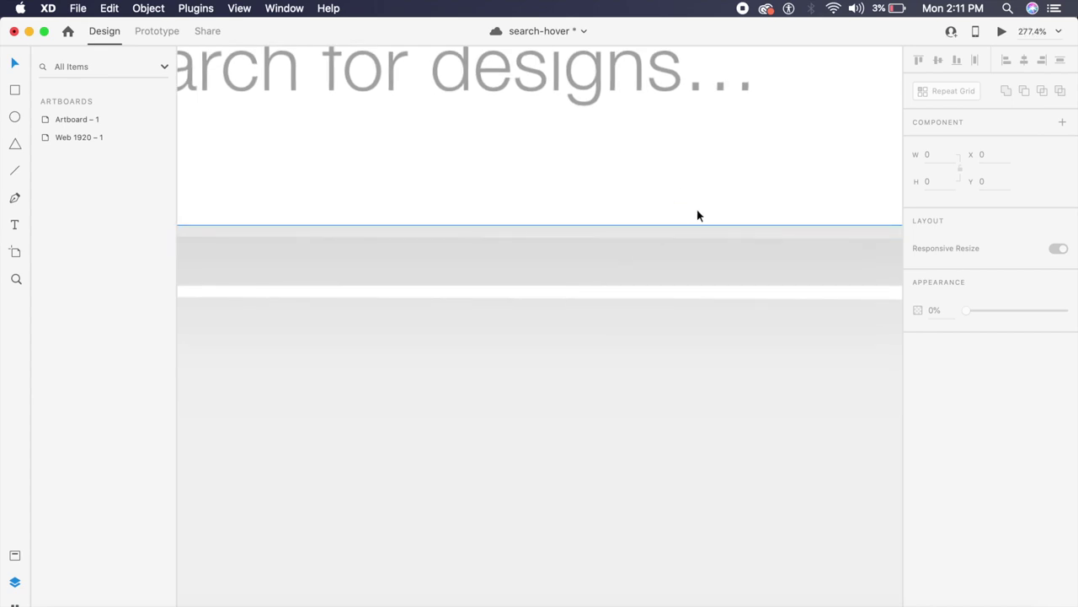
{"action": "scroll", "coordinate": [697, 211], "scroll_direction": "down", "scroll_amount": 2}
{"action": "left_click", "coordinate": [648, 249]}
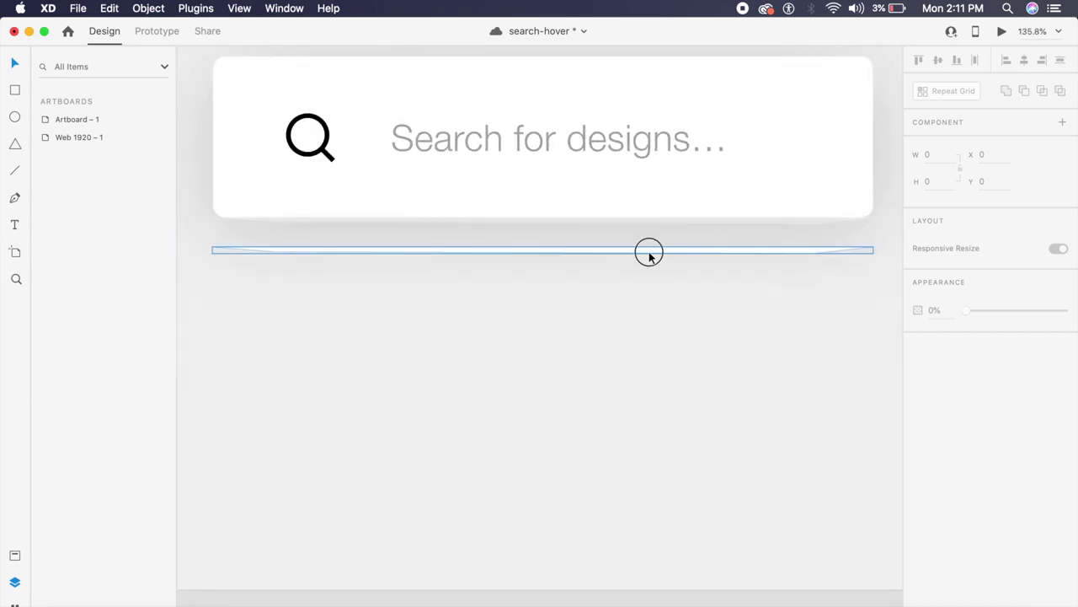
{"action": "left_click_drag", "start_coordinate": [650, 246], "coordinate": [653, 222]}
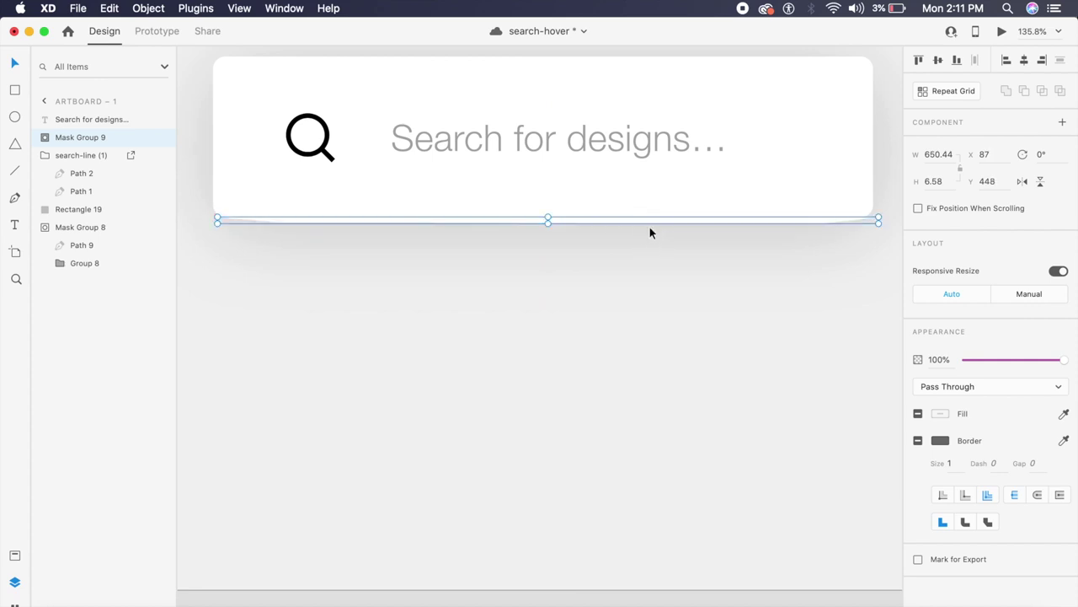
{"action": "key", "text": "super+shift+bracketleft"}
{"action": "key", "text": "super+0"}
- Convert the search bar elements and both collapsed mask groups into one component and add a Hover State to it
{"action": "left_click", "coordinate": [870, 318]}
{"action": "left_click_drag", "start_coordinate": [851, 322], "coordinate": [295, 127]}
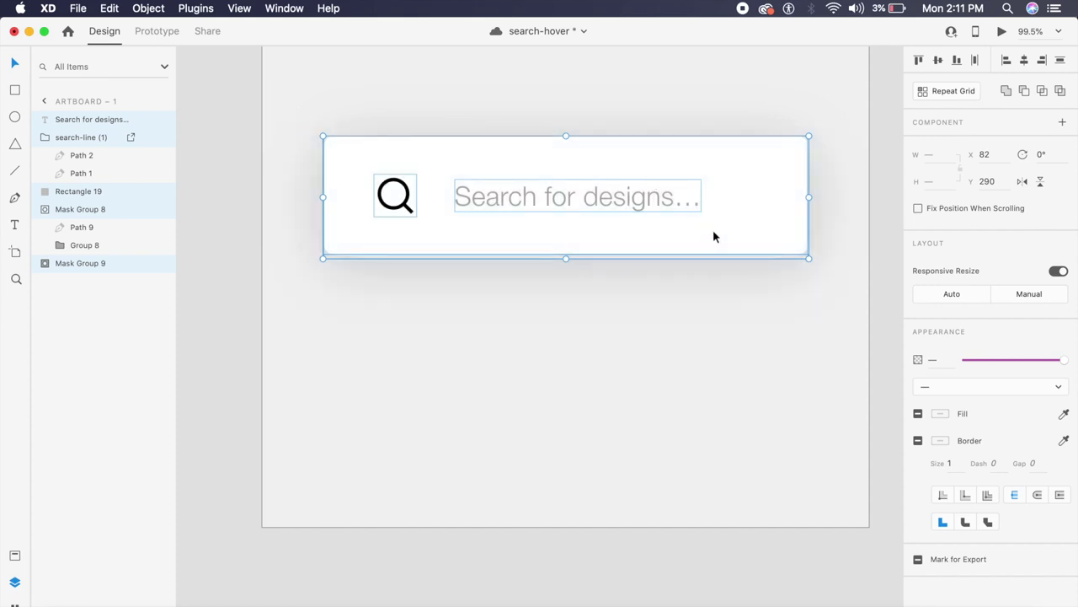
{"action": "key", "text": "super+k"}
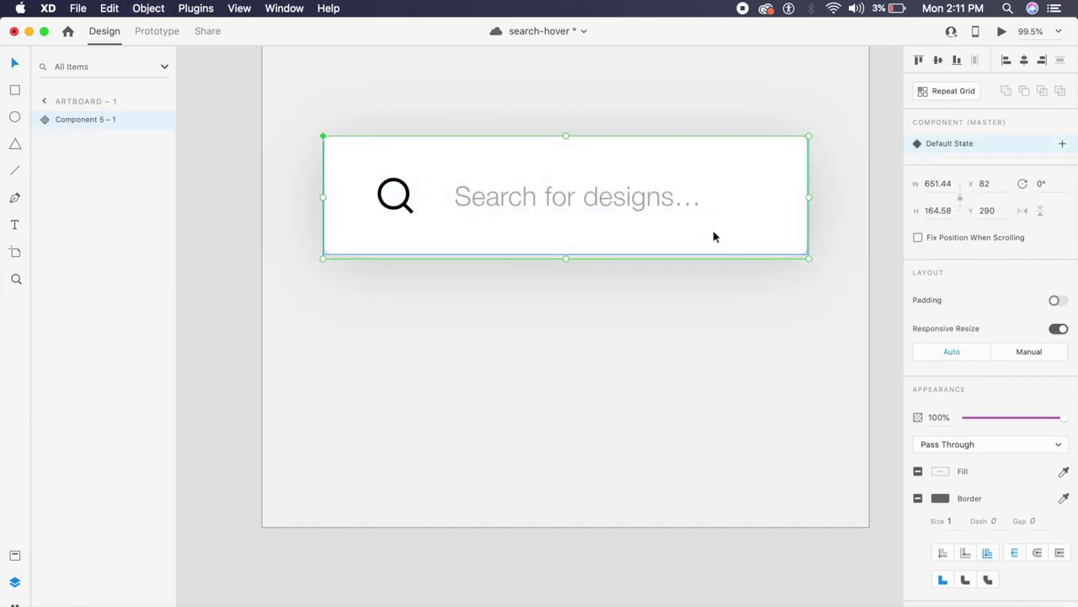
{"action": "left_click", "coordinate": [1062, 146]}
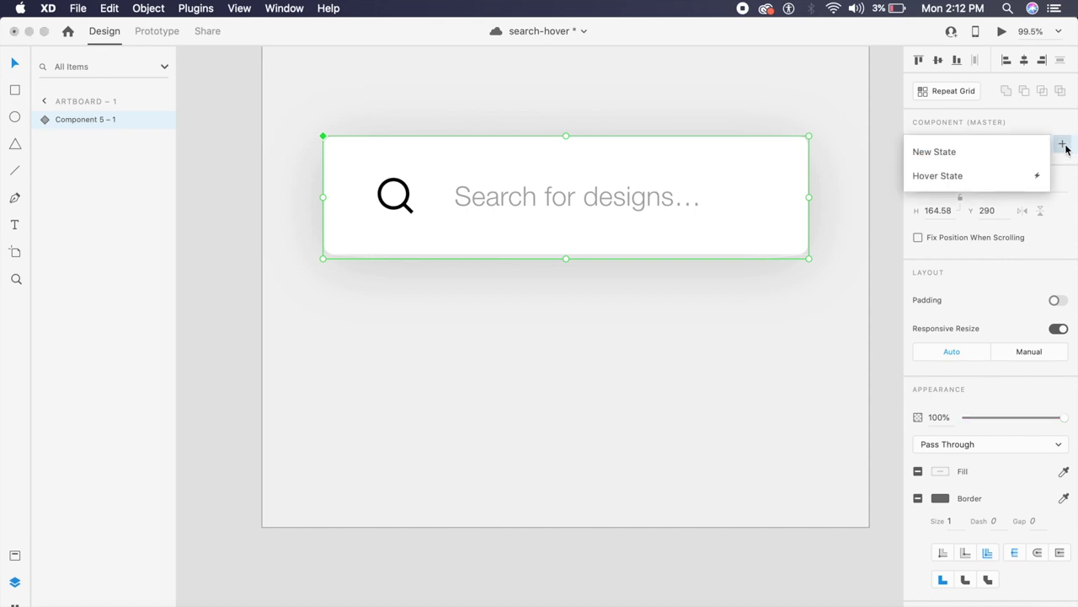
{"action": "left_click", "coordinate": [989, 177]}
{"action": "left_click", "coordinate": [913, 166]}
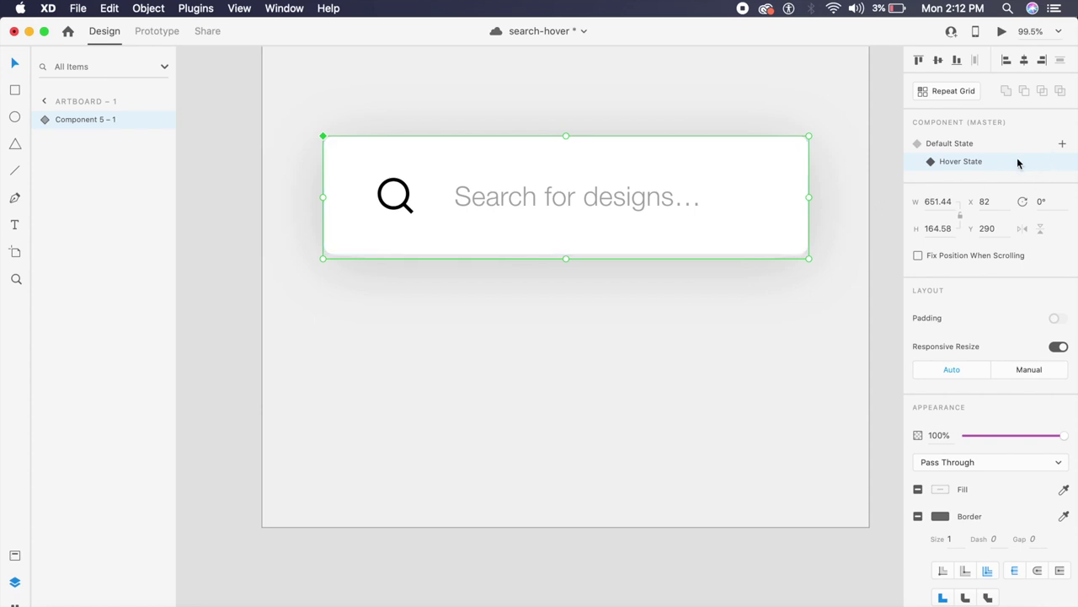
- In the Hover State, reveal the UX Design row by moving Path 9's two inner anchors to the row's lower corners at about Y 591
{"action": "double_click", "coordinate": [565, 238]}
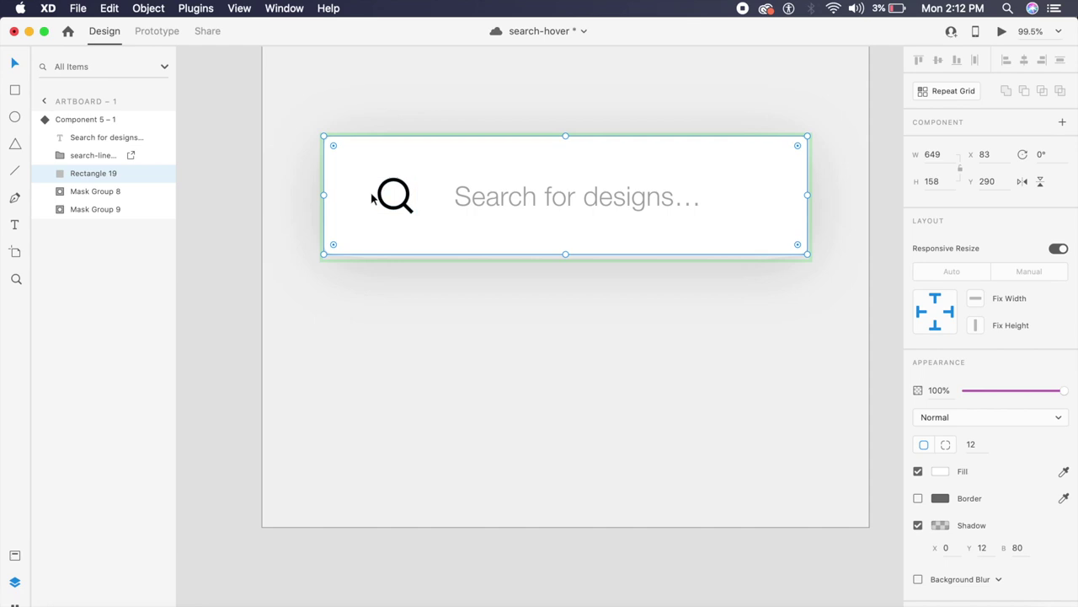
{"action": "left_click", "coordinate": [57, 193]}
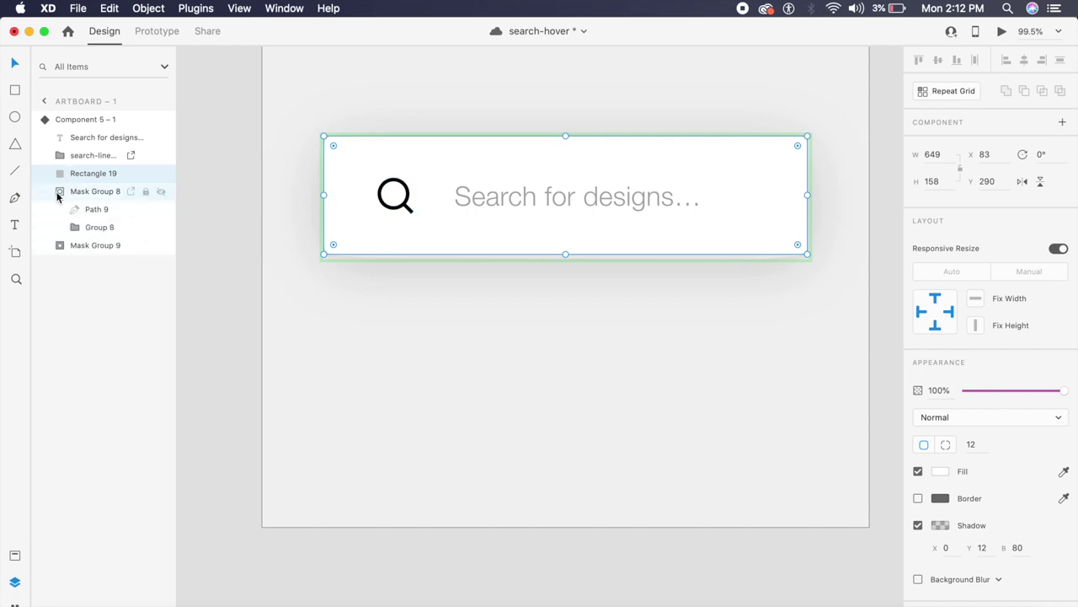
{"action": "left_click", "coordinate": [97, 210]}
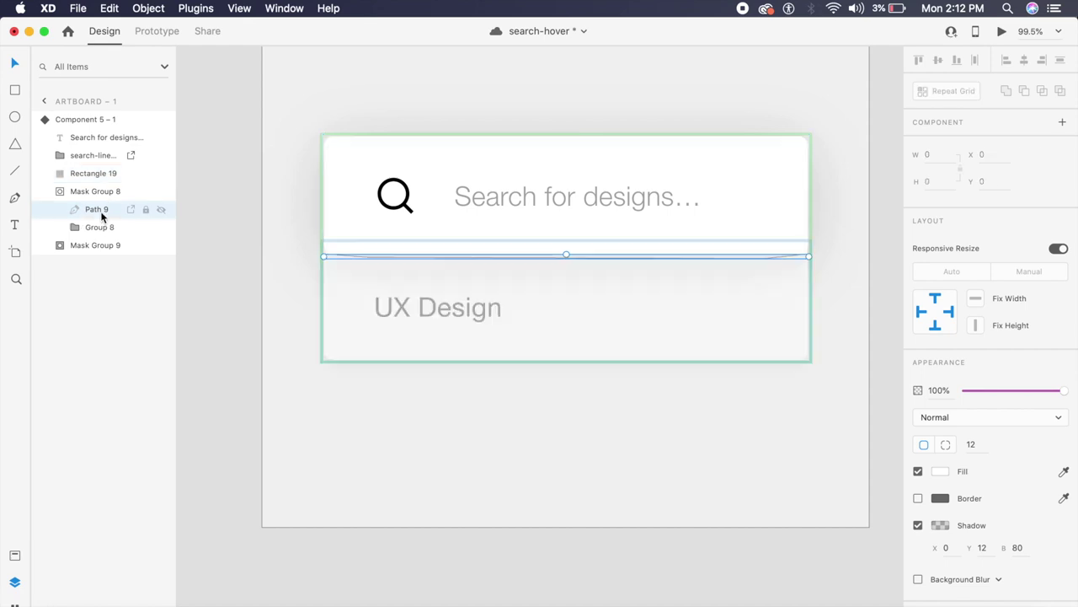
{"action": "double_click", "coordinate": [382, 255]}
{"action": "left_click", "coordinate": [367, 259]}
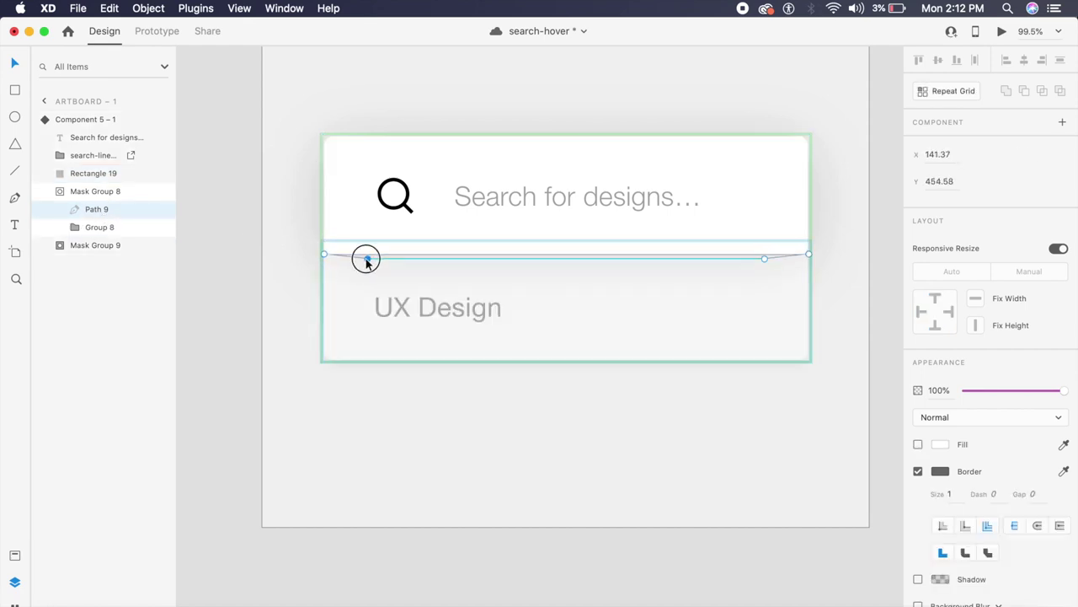
{"action": "left_click_drag", "start_coordinate": [367, 259], "coordinate": [325, 362]}
{"action": "left_click_drag", "start_coordinate": [765, 264], "coordinate": [808, 360]}
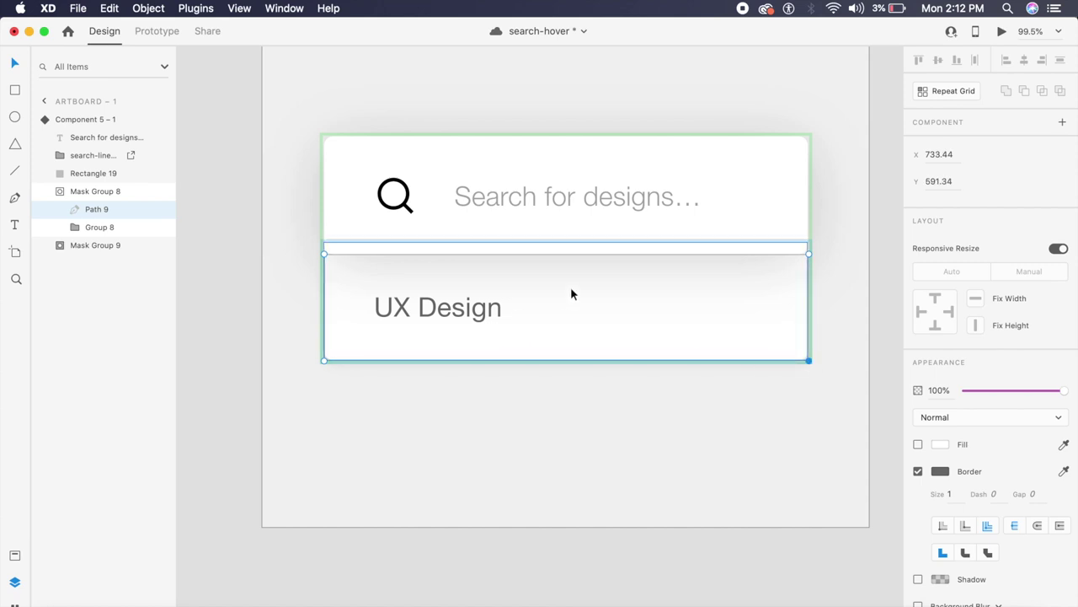
{"action": "left_click", "coordinate": [523, 449]}
- Move Mask Group 9 down to Y 588, below the revealed UX Design row
{"action": "left_click", "coordinate": [94, 247]}
{"action": "key", "text": "shift+Down"}
{"action": "key", "text": "shift+Down"}
{"action": "key", "text": "shift+Down"}
{"action": "key", "text": "shift+Down"}
{"action": "key", "text": "shift+Down"}
{"action": "key", "text": "shift+Down"}
{"action": "key", "text": "shift+Down"}
{"action": "key", "text": "shift+Down"}
{"action": "key", "text": "shift+Down"}
{"action": "key", "text": "shift+Down"}
{"action": "key", "text": "shift+Down"}
{"action": "key", "text": "shift+Down"}
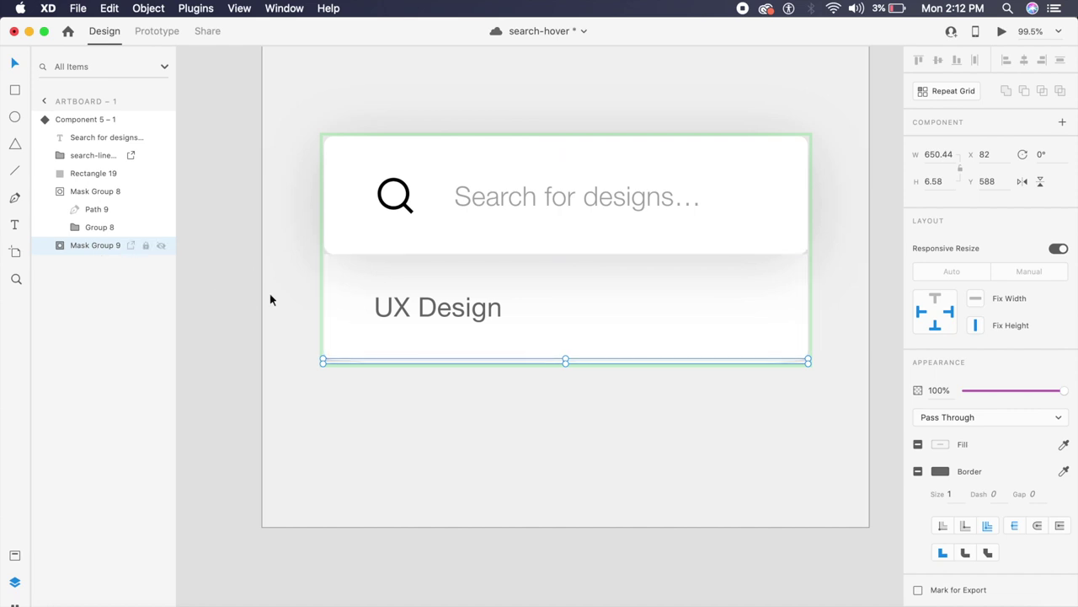
- Reveal the second suggestion row by moving Path 10's two inner anchors to the row's lower corners at about Y 729
{"action": "left_click", "coordinate": [51, 245]}
{"action": "left_click", "coordinate": [95, 262]}
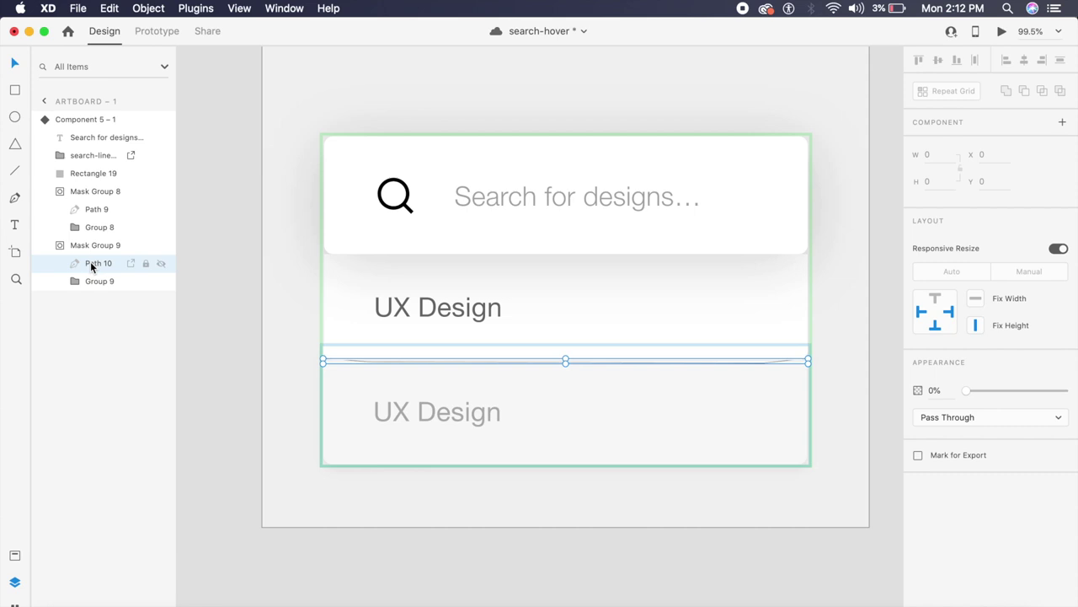
{"action": "double_click", "coordinate": [444, 355]}
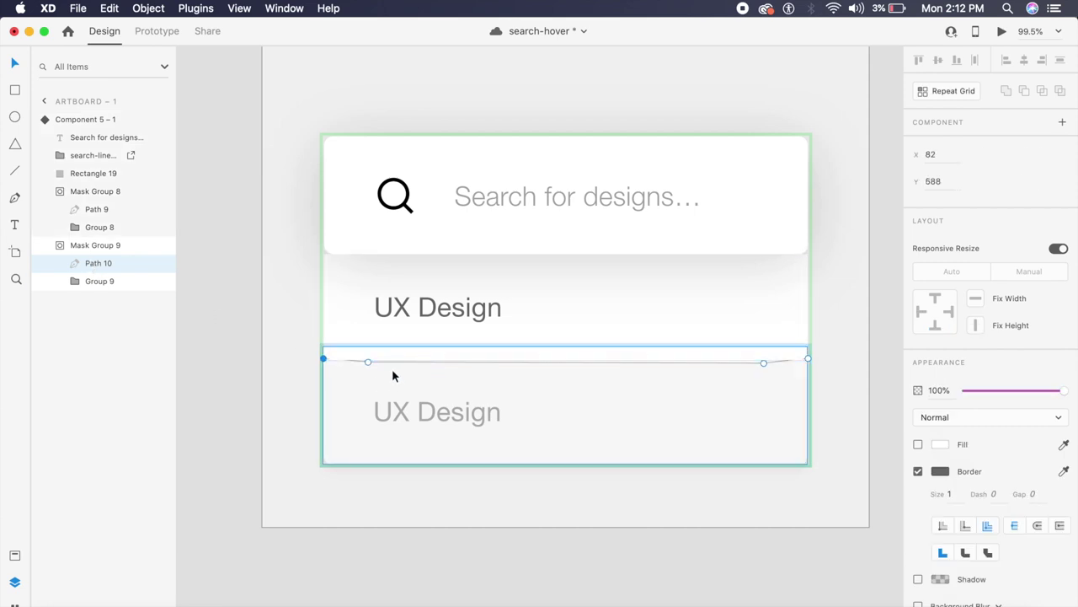
{"action": "left_click", "coordinate": [367, 363]}
{"action": "left_click_drag", "start_coordinate": [364, 389], "coordinate": [325, 460]}
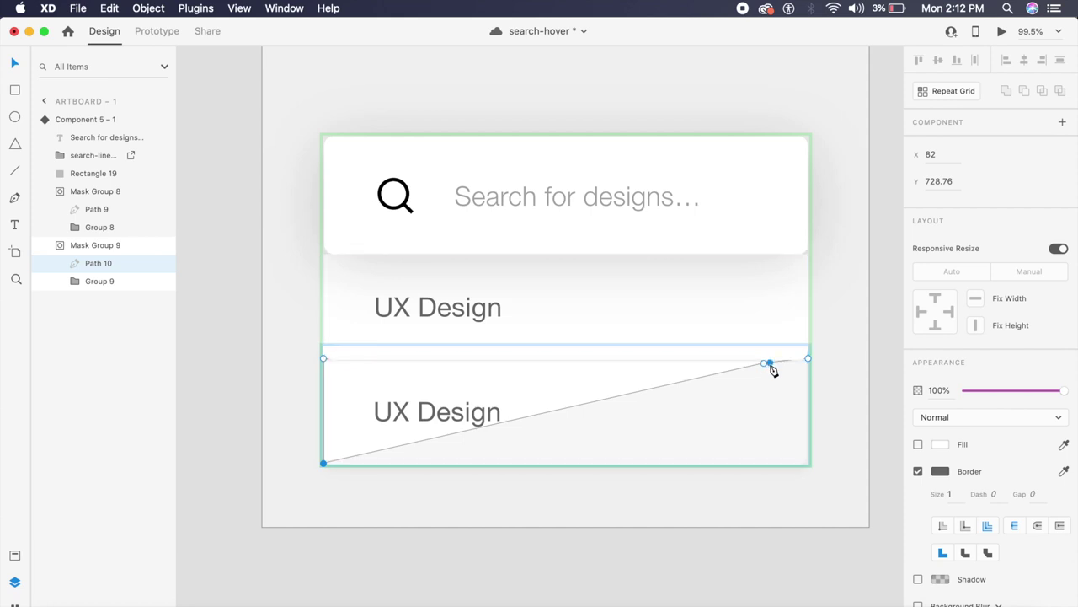
{"action": "left_click_drag", "start_coordinate": [765, 362], "coordinate": [809, 463]}
{"action": "left_click", "coordinate": [861, 486]}
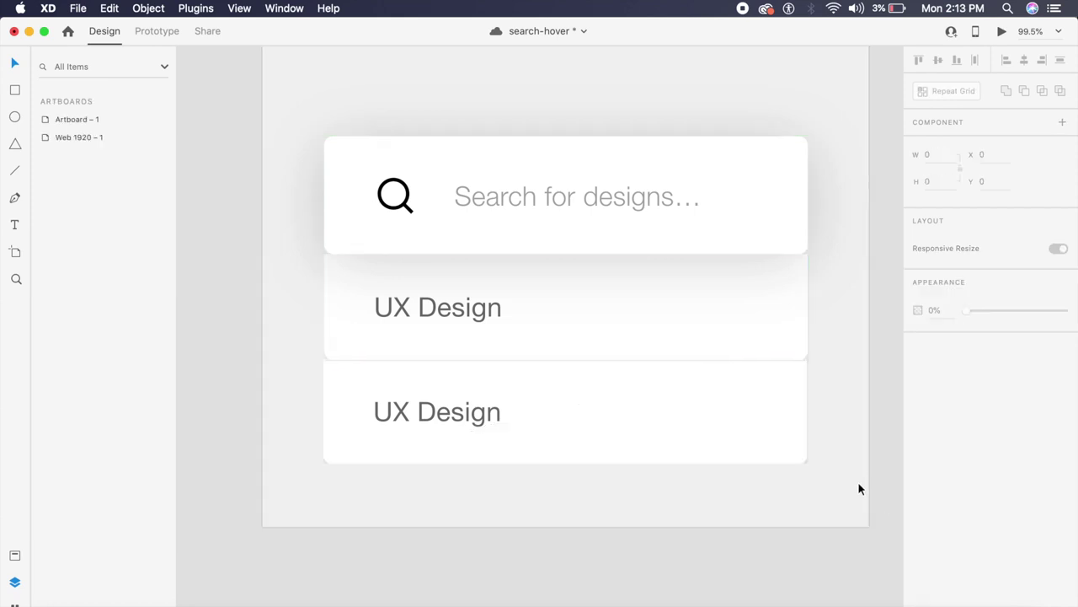
- Return the component to its Default State and set its hover interaction's easing to Ease In-Out
{"action": "scroll", "coordinate": [860, 488], "scroll_direction": "down", "scroll_amount": 1}
{"action": "left_click", "coordinate": [681, 212]}
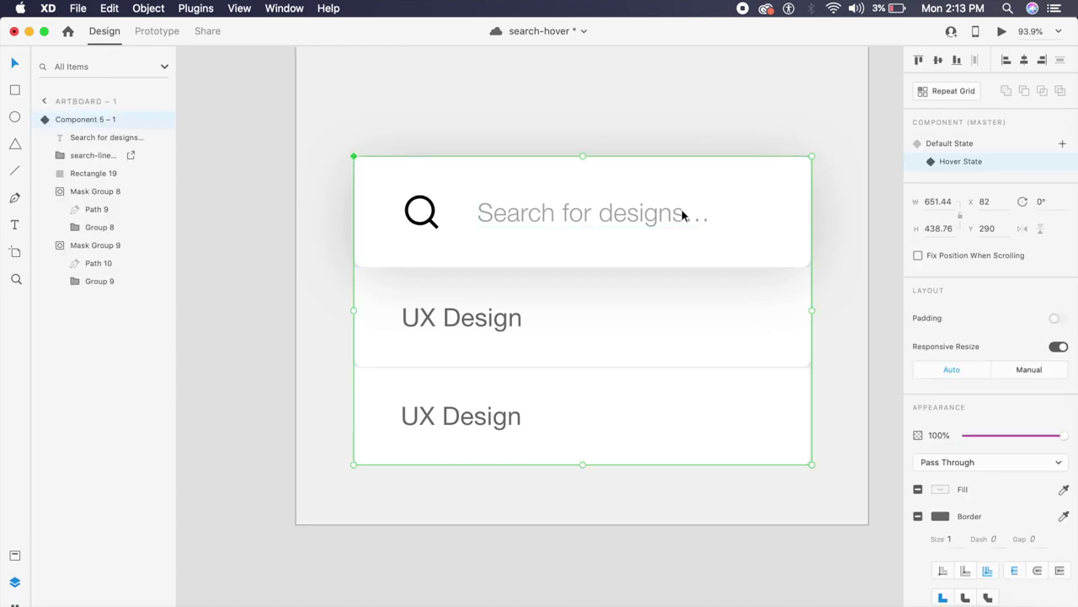
{"action": "left_click", "coordinate": [927, 144]}
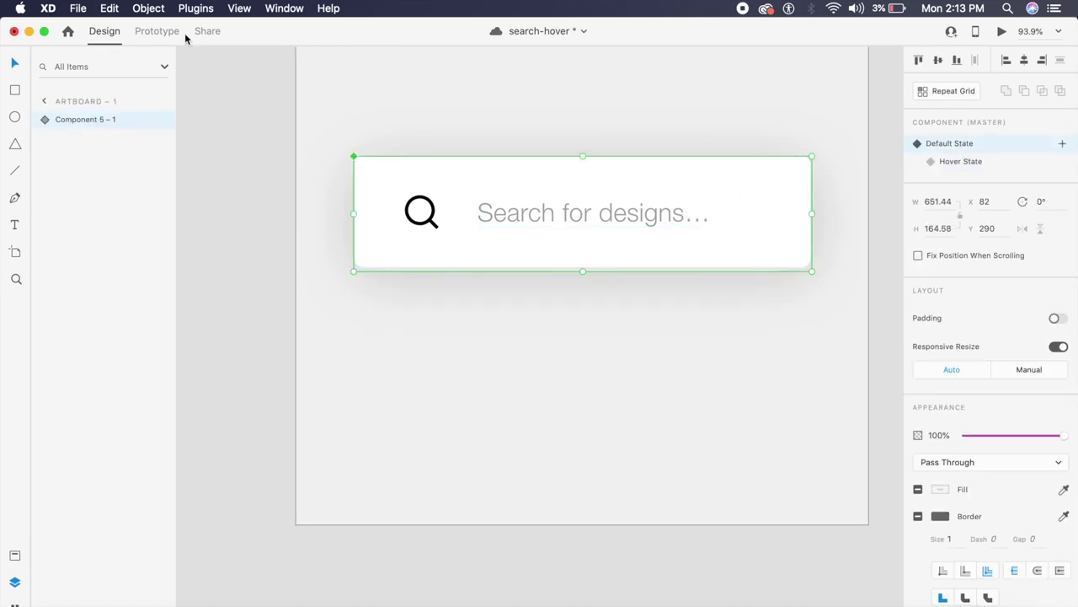
{"action": "left_click", "coordinate": [158, 34]}
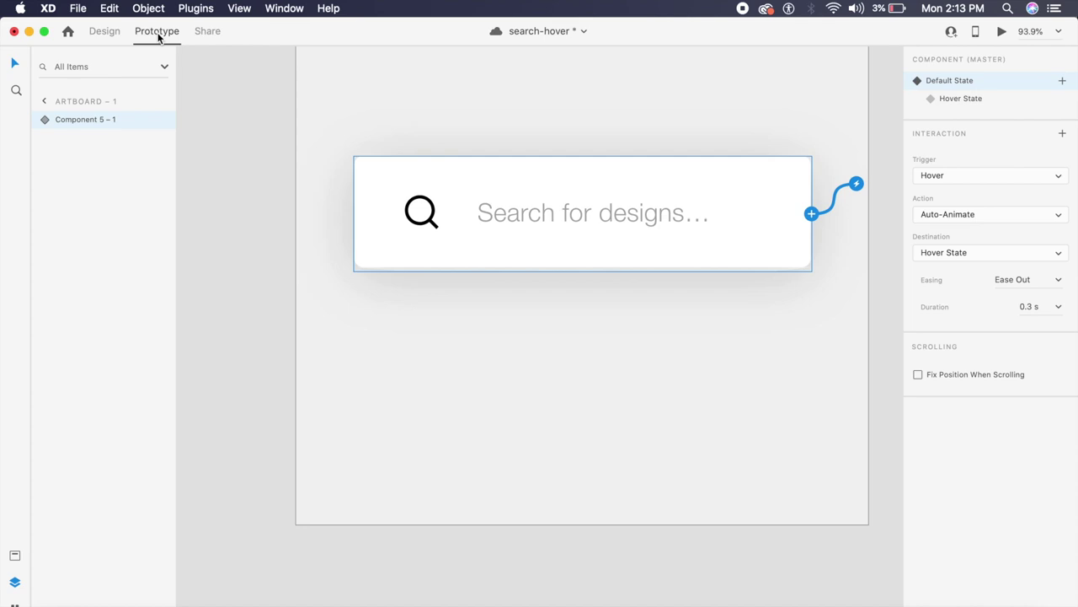
{"action": "left_click", "coordinate": [1059, 281]}
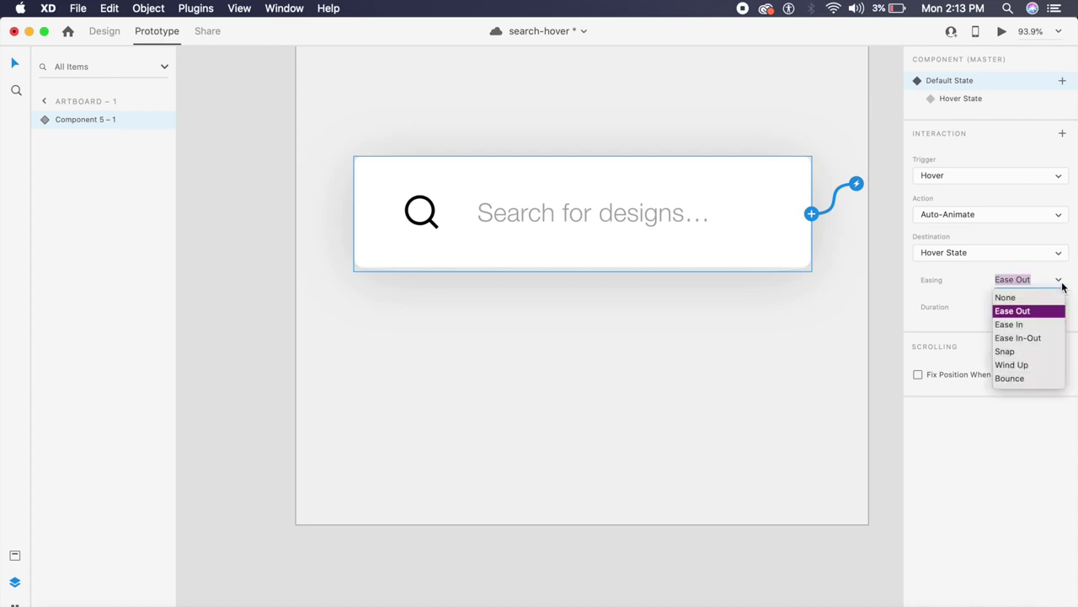
{"action": "left_click", "coordinate": [1020, 338]}
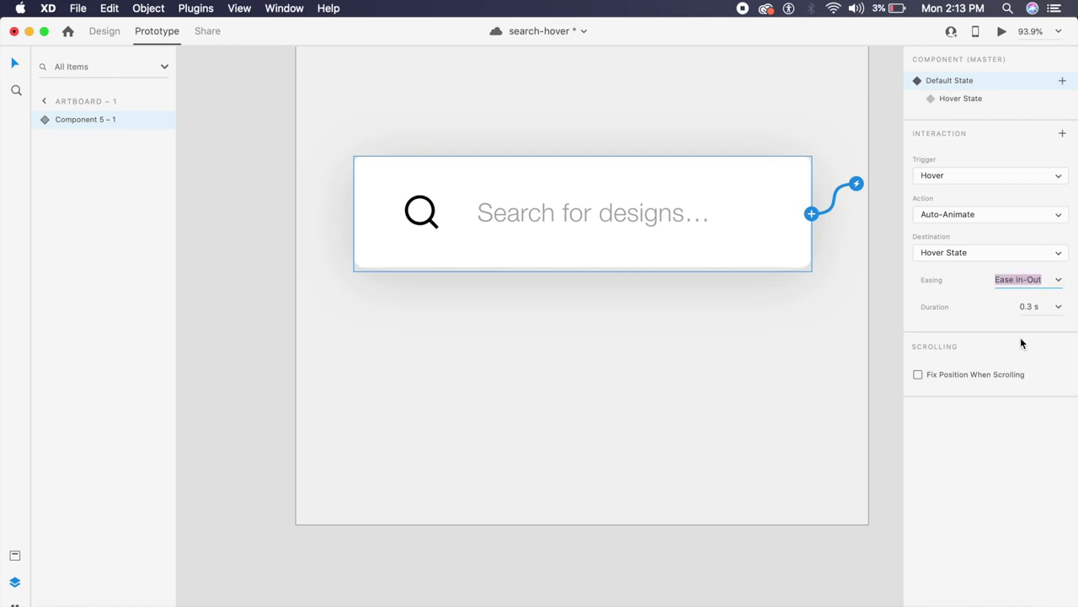
- Set the hover transition's duration to 0.6 s and preview the search bar's hover animation
{"action": "left_click", "coordinate": [1059, 307]}
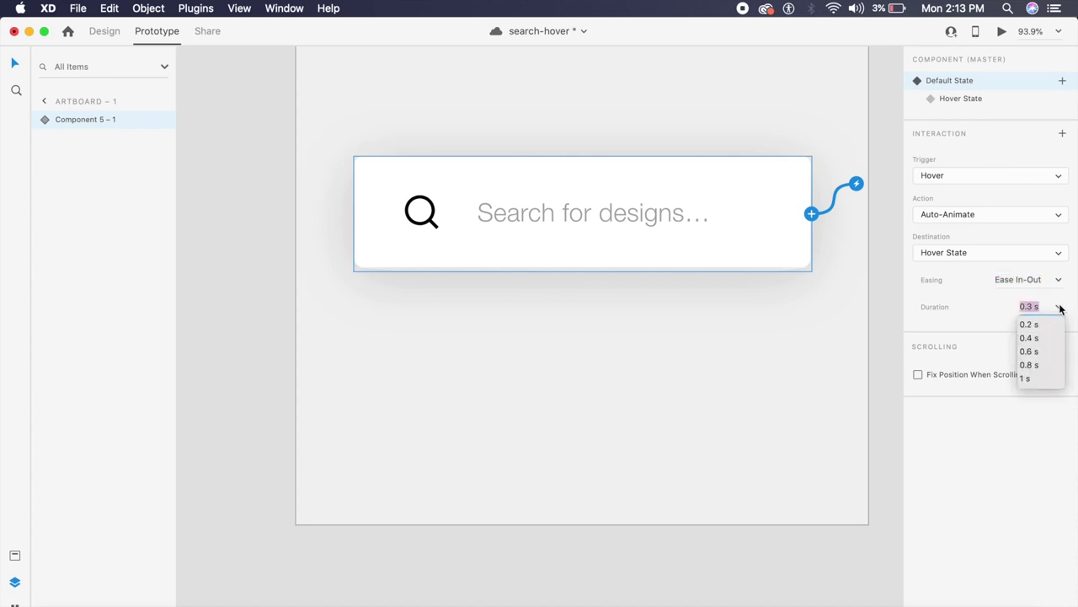
{"action": "left_click", "coordinate": [1028, 352]}
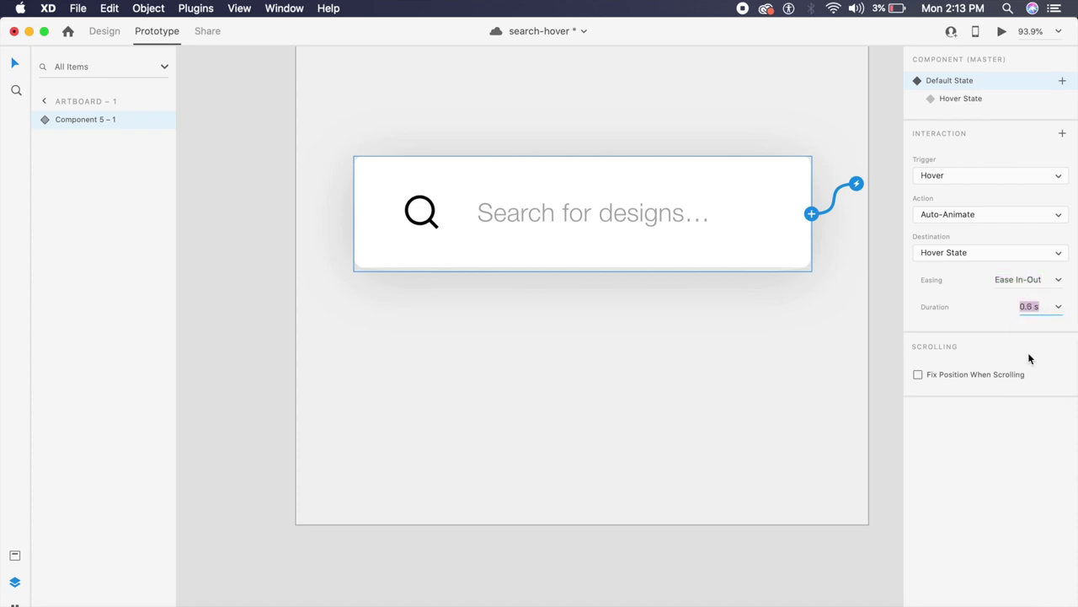
{"action": "left_click", "coordinate": [1002, 33]}
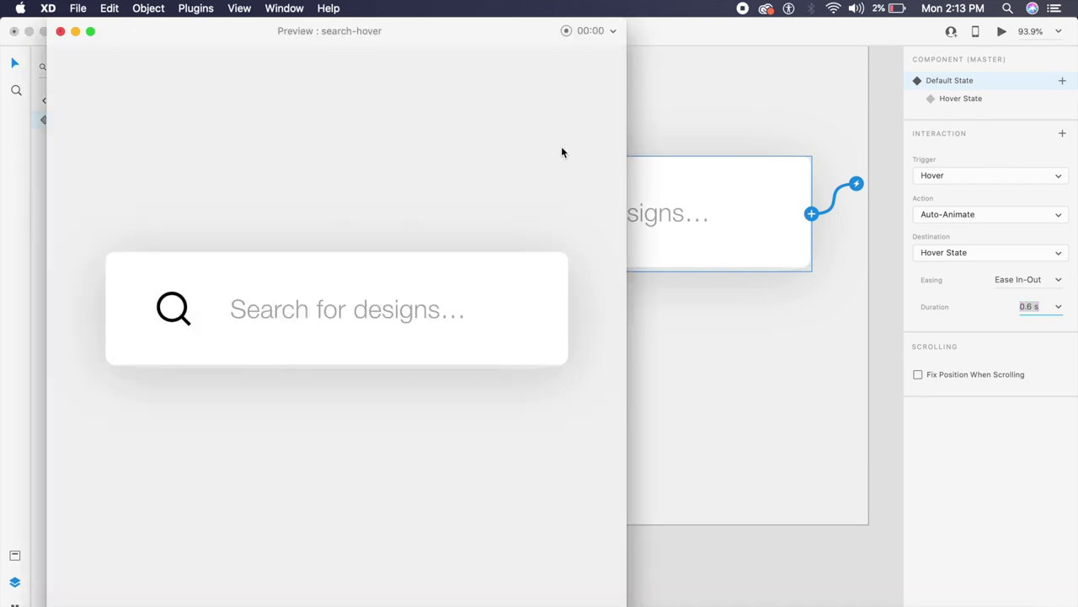
{"action": "mouse_move", "coordinate": [465, 310]}
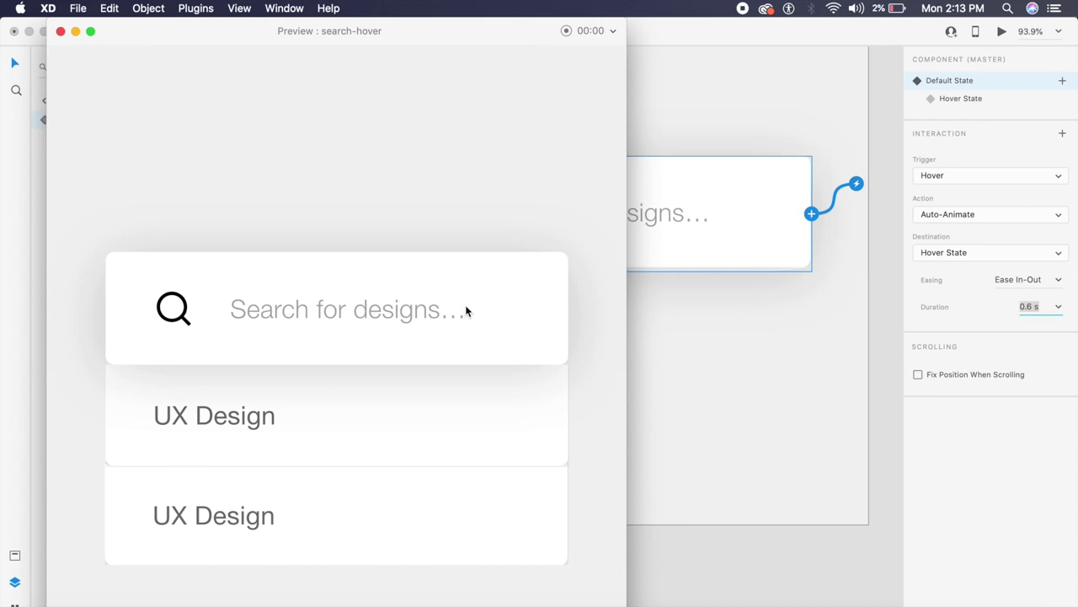
{"action": "mouse_move", "coordinate": [483, 325]}
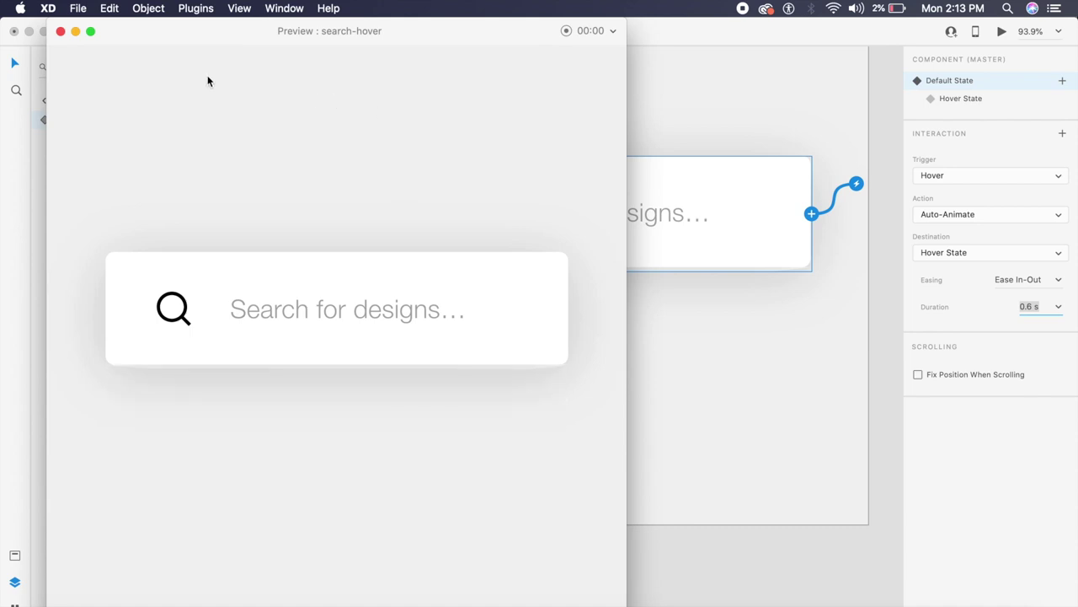
{"action": "left_click", "coordinate": [61, 32]}
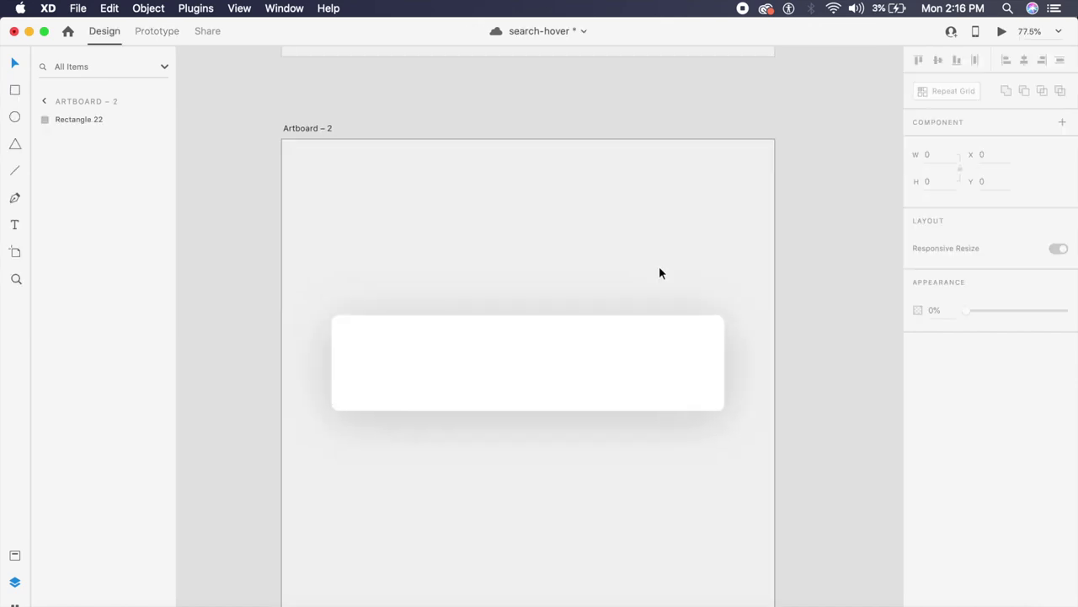
- On Artboard – 2, remove the shadow from the white rounded rectangle and fill it with black (#000000)
{"action": "scroll", "coordinate": [659, 273], "scroll_direction": "down", "scroll_amount": 2}
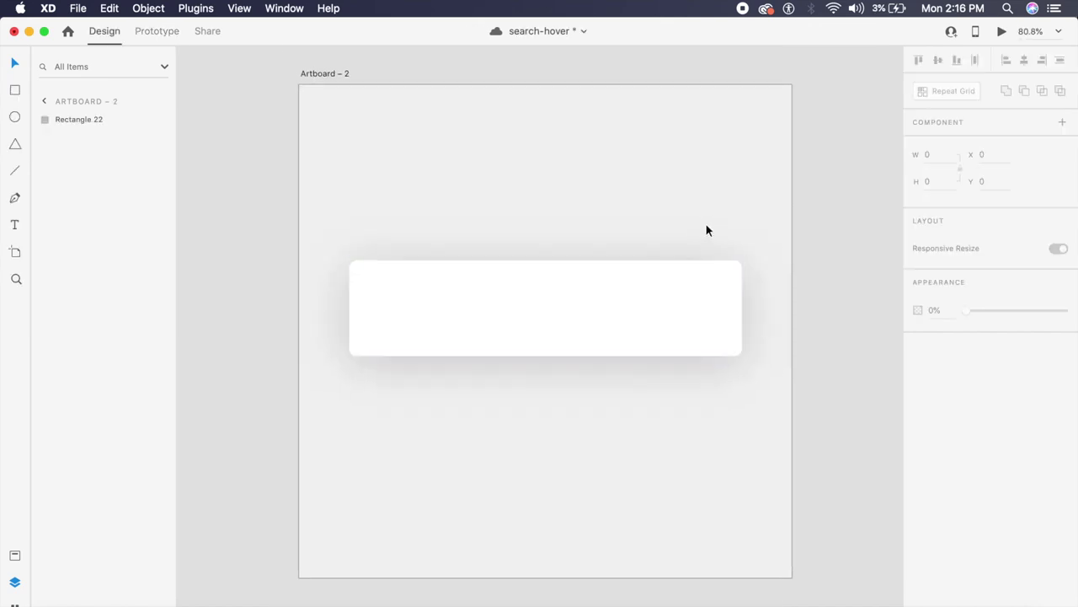
{"action": "left_click", "coordinate": [660, 291]}
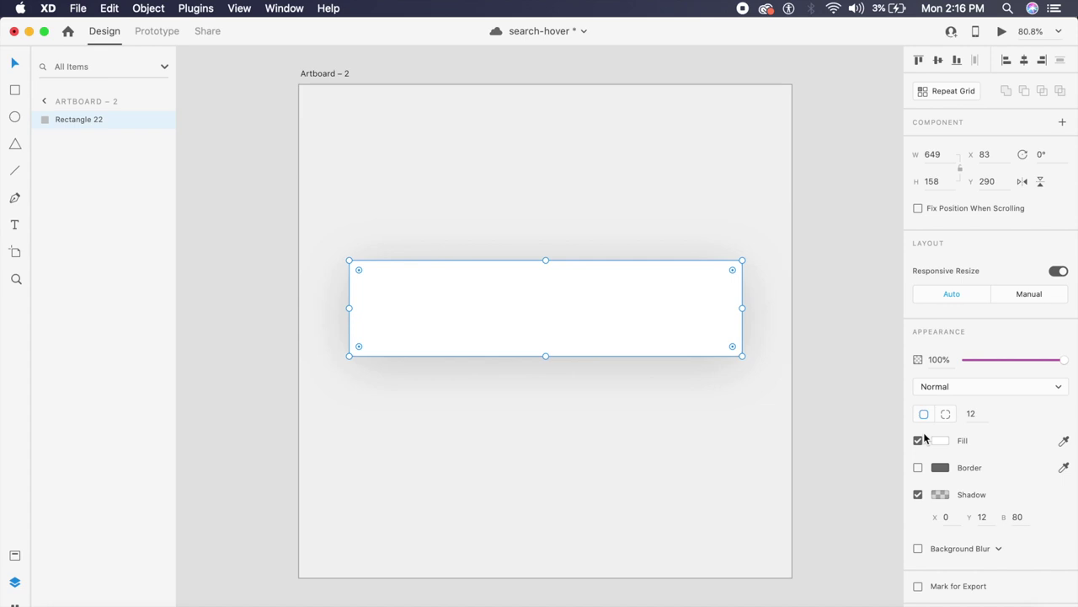
{"action": "left_click", "coordinate": [918, 495]}
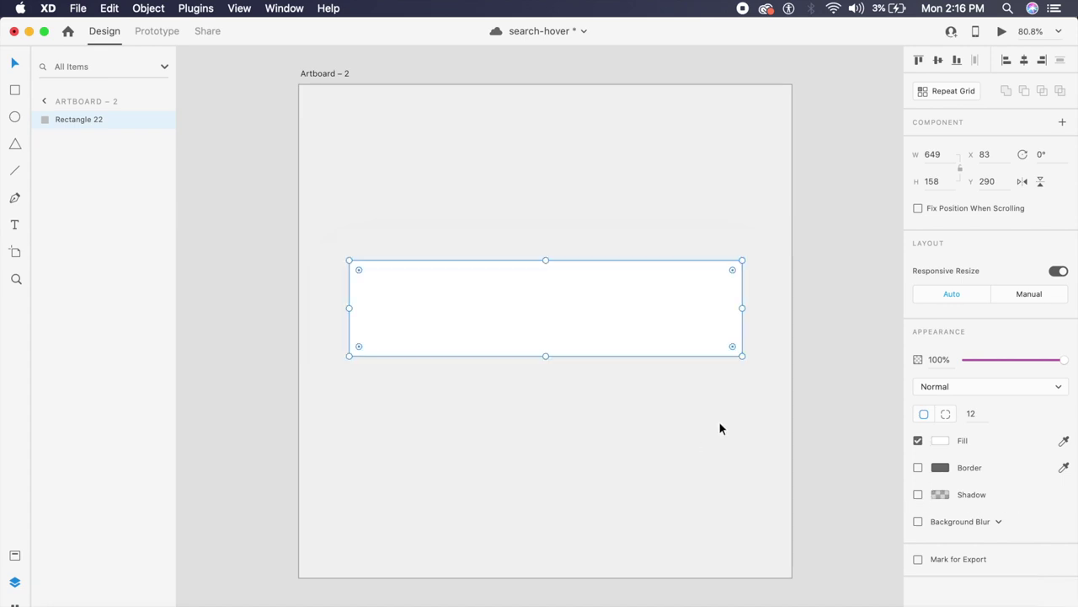
{"action": "left_click", "coordinate": [939, 441]}
{"action": "left_click_drag", "start_coordinate": [843, 447], "coordinate": [660, 501]}
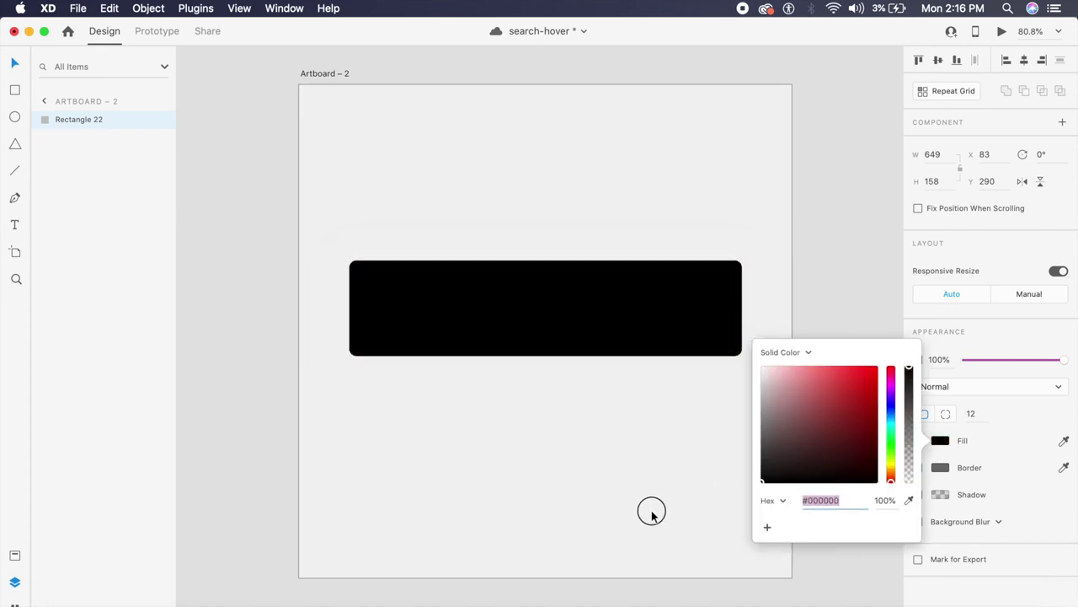
{"action": "left_click", "coordinate": [669, 446]}
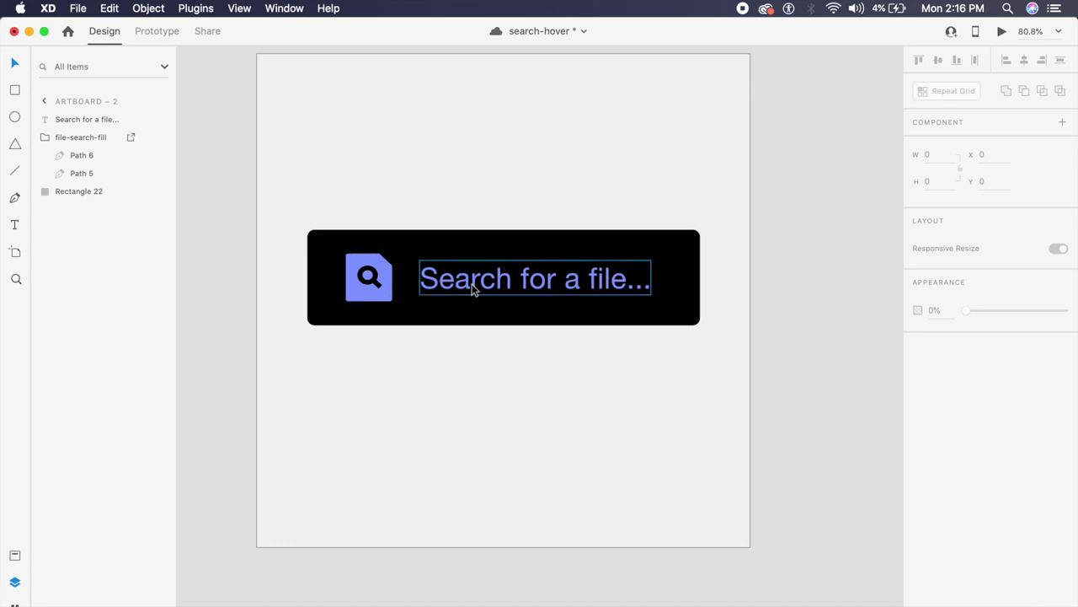
- Add a shadow with a Y offset of 24 and a blur of 48 to Path 6 of the file-search icon
{"action": "double_click", "coordinate": [364, 304]}
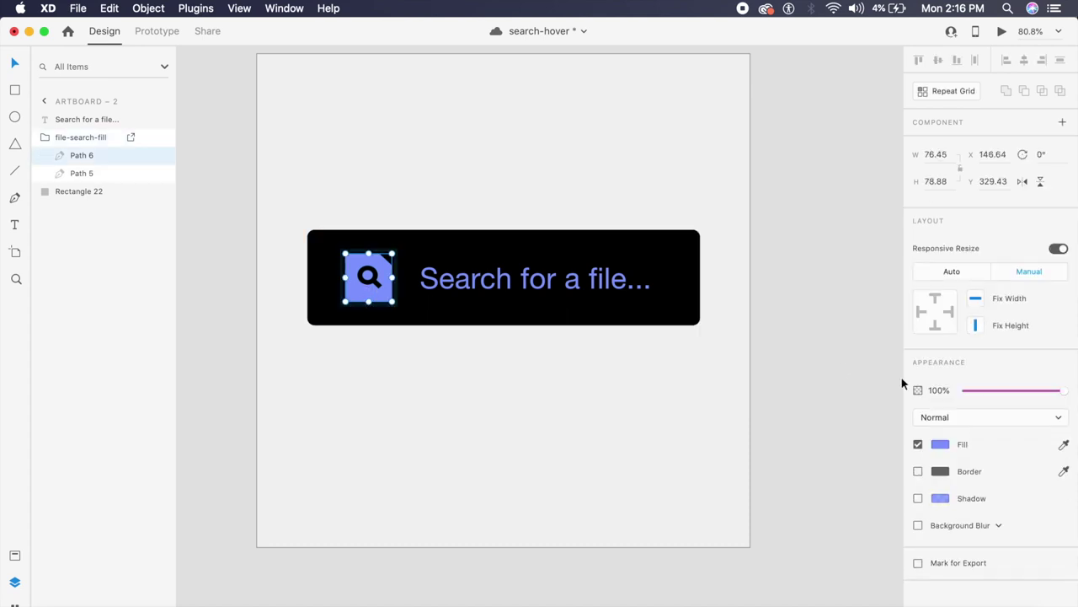
{"action": "left_click", "coordinate": [917, 499]}
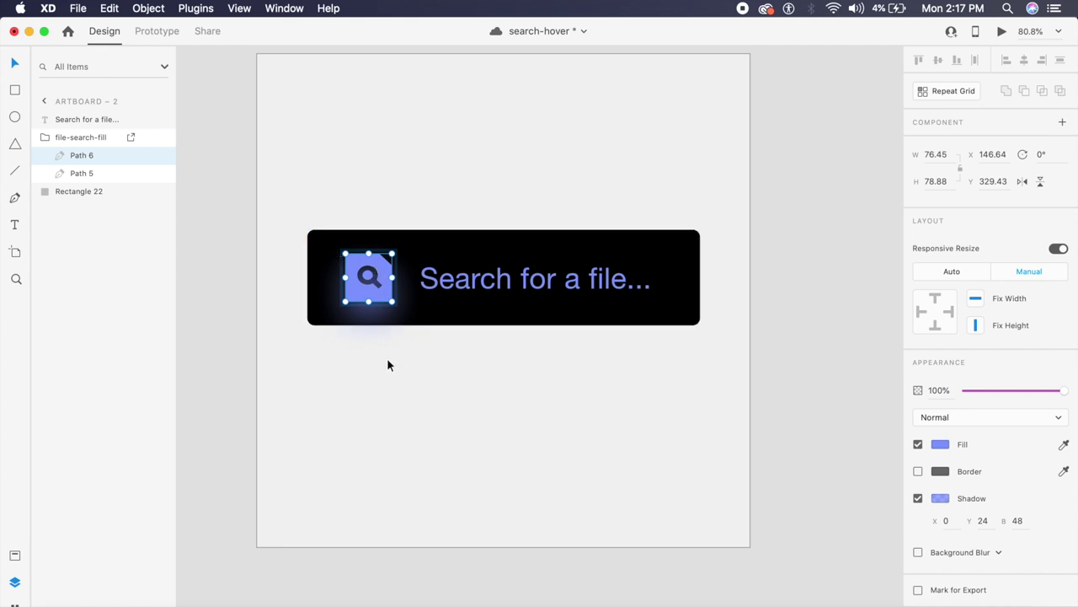
{"action": "left_click", "coordinate": [400, 387]}
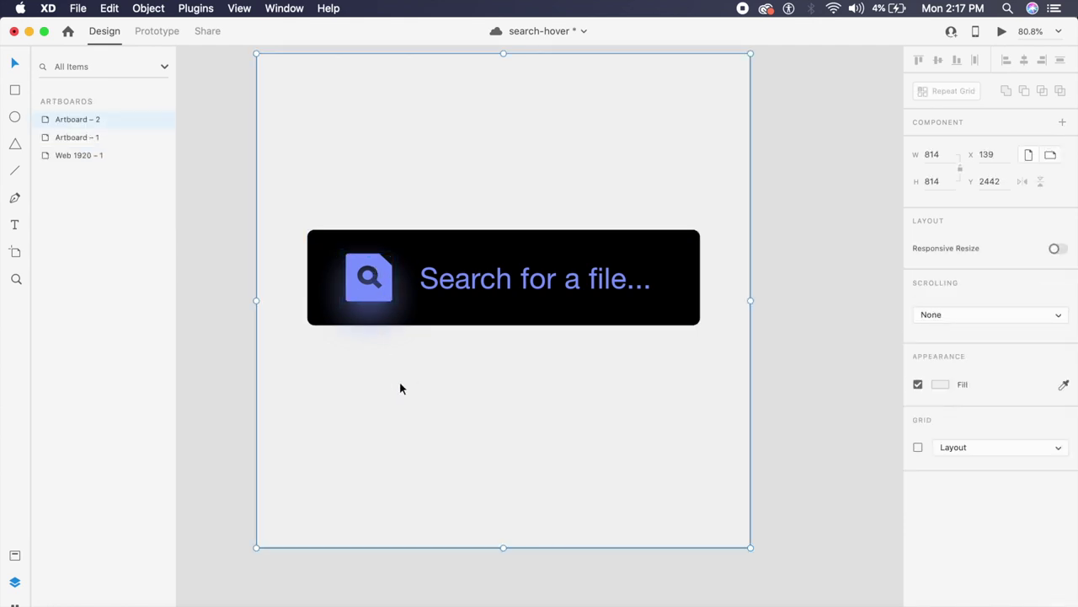
- Draw a rectangle about 51 by 183 over the black bar's left end and place a copy over its right end
{"action": "scroll", "coordinate": [399, 381], "scroll_direction": "up", "scroll_amount": 3}
{"action": "key", "text": "r"}
{"action": "mouse_move", "coordinate": [249, 162]}
{"action": "left_mouse_down"}
{"action": "mouse_move", "coordinate": [289, 260]}
{"action": "mouse_move", "coordinate": [291, 316]}
{"action": "left_mouse_up"}
{"action": "key", "text": "Escape"}
{"action": "left_click", "coordinate": [256, 279]}
{"action": "left_click_drag", "start_coordinate": [256, 279], "coordinate": [508, 385]}
- Stretch a copy rotated 90° to about 704 along the bar's bottom edge, and duplicate it along the top edge at Y 259
{"action": "left_click_drag", "start_coordinate": [636, 340], "coordinate": [279, 315]}
{"action": "left_click_drag", "start_coordinate": [403, 315], "coordinate": [825, 306]}
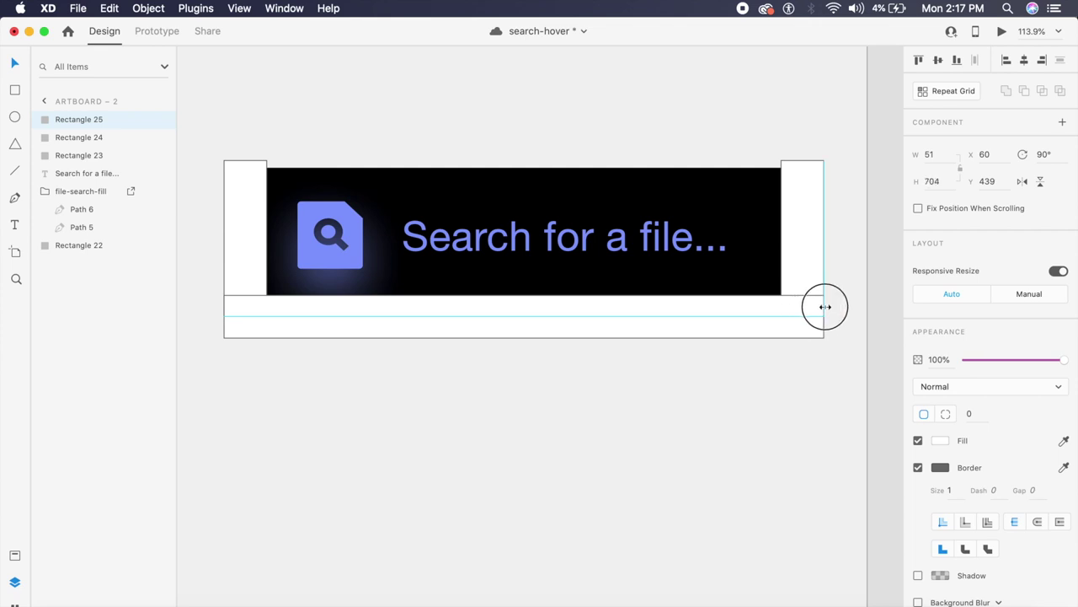
{"action": "left_click_drag", "start_coordinate": [590, 328], "coordinate": [588, 176]}
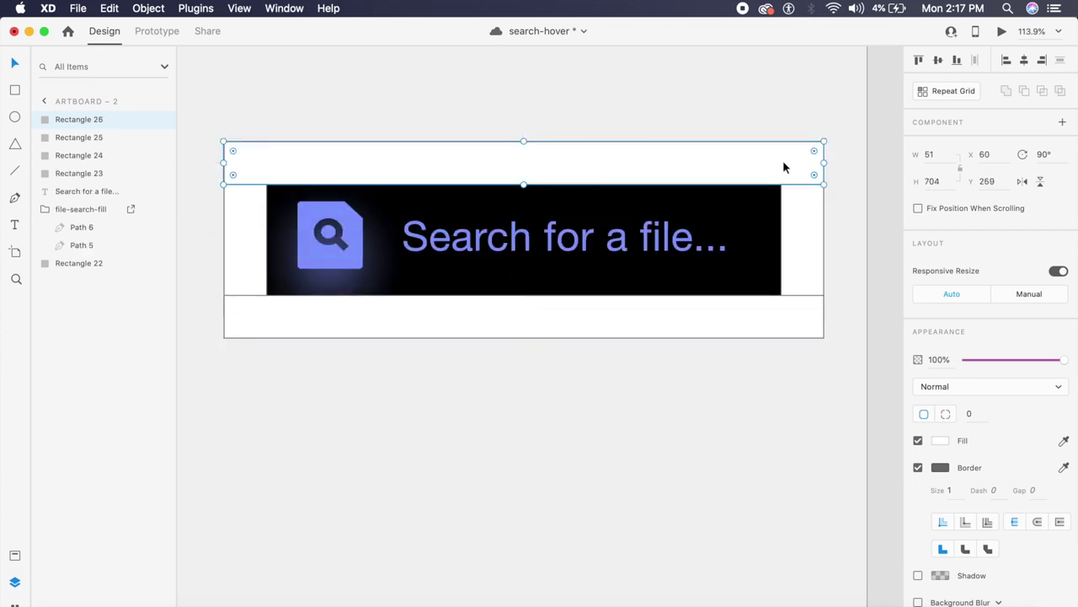
- Send all four edge rectangles to the back, behind the black search bar
{"action": "left_click", "coordinate": [818, 224], "text": "shift"}
{"action": "left_click", "coordinate": [715, 294], "text": "shift"}
{"action": "left_click", "coordinate": [255, 284], "text": "shift"}
{"action": "key", "text": "super+shift+bracketleft"}
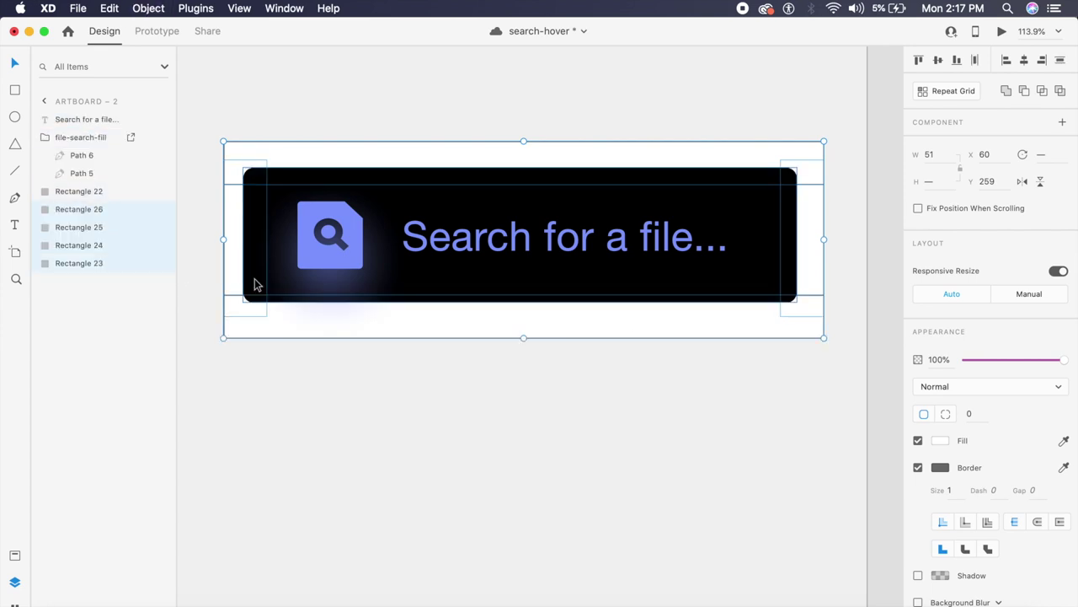
{"action": "left_click", "coordinate": [499, 402]}
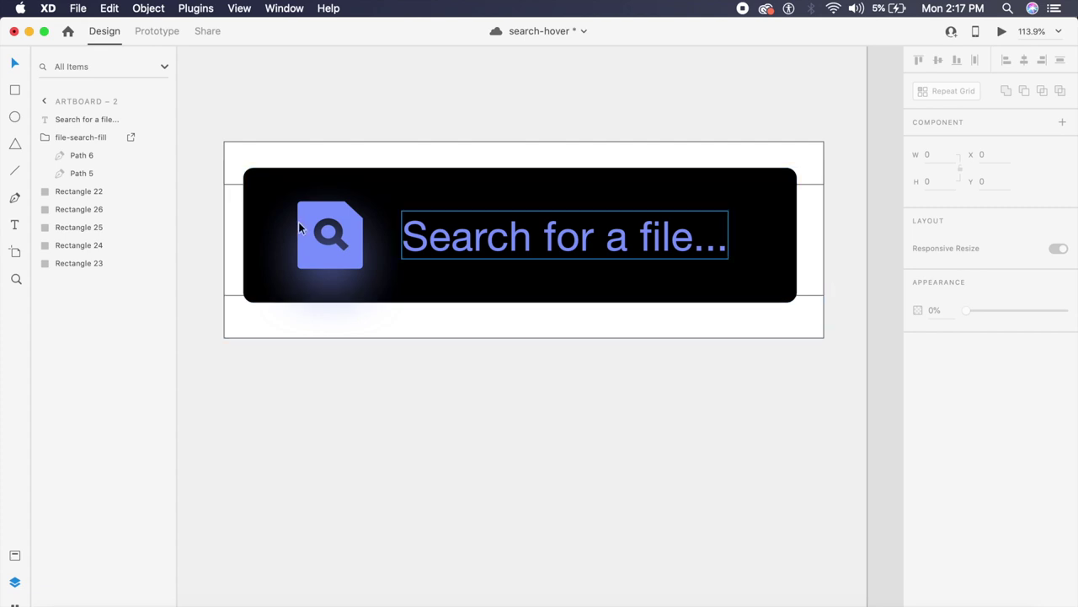
- Remove the border from all four rectangles behind the search bar
{"action": "left_click", "coordinate": [236, 260]}
{"action": "left_click", "coordinate": [402, 149], "text": "shift"}
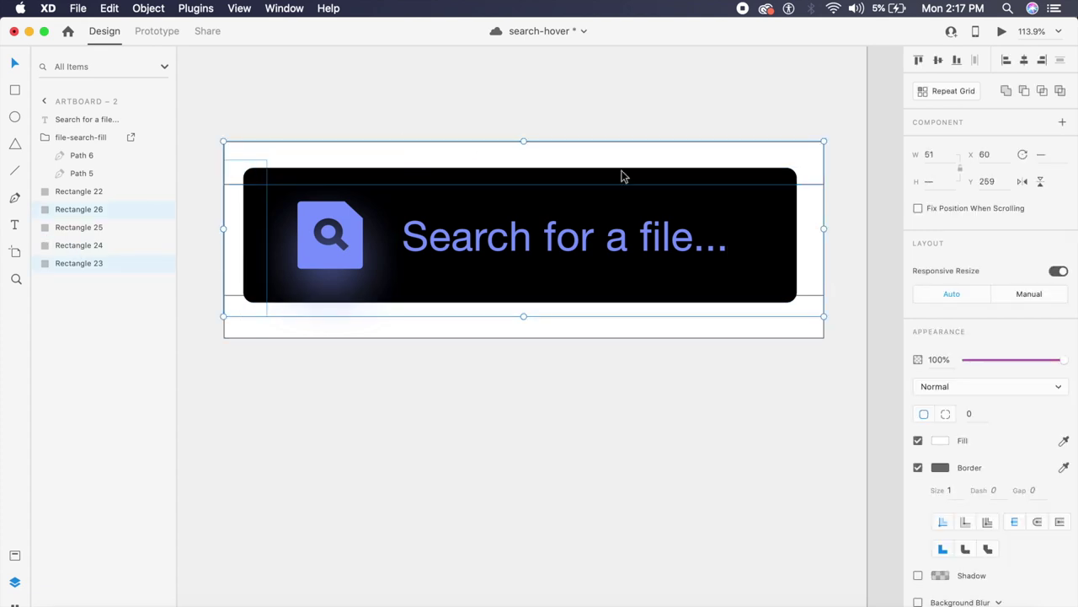
{"action": "left_click", "coordinate": [805, 245], "text": "shift"}
{"action": "left_click", "coordinate": [725, 334], "text": "shift"}
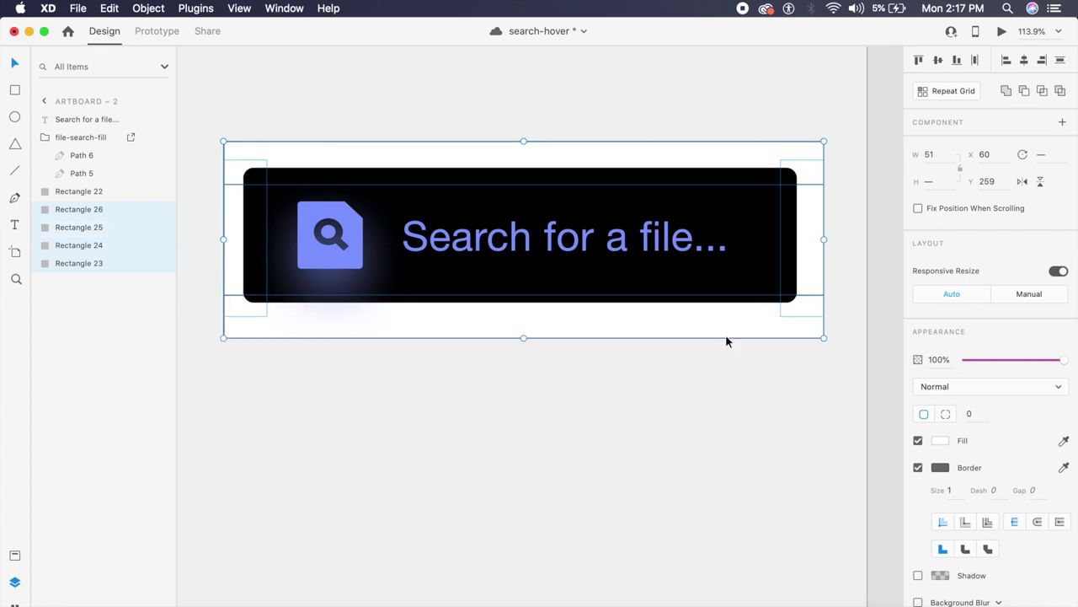
{"action": "left_click", "coordinate": [919, 467]}
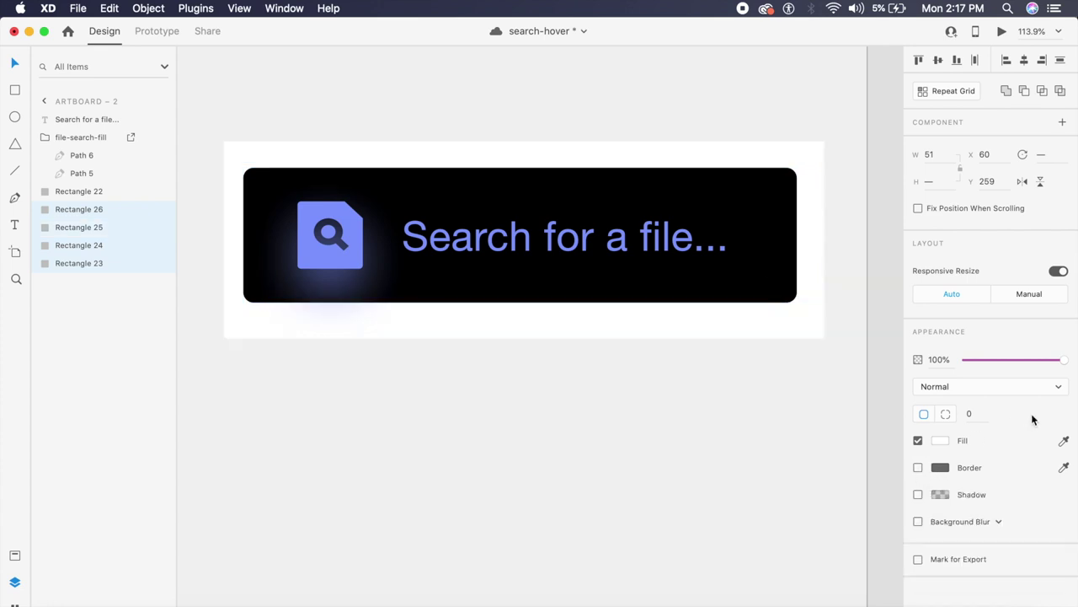
{"action": "left_click", "coordinate": [725, 432]}
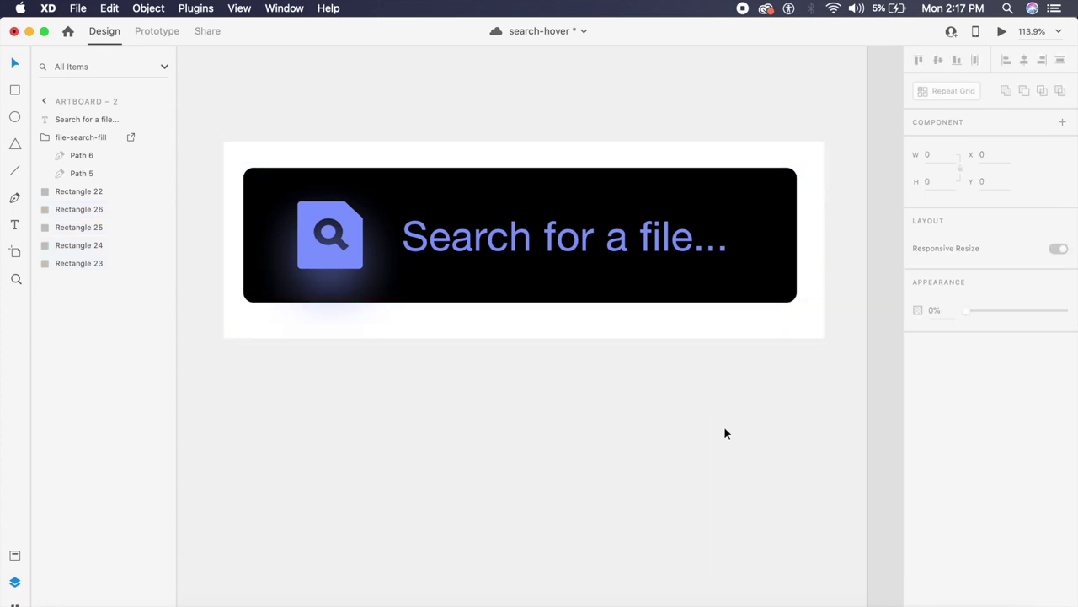
- Fill the left rectangle with pink (#FF84E7) by sampling the icon's blue and shifting its hue
{"action": "left_click", "coordinate": [234, 220]}
{"action": "left_click", "coordinate": [1063, 442]}
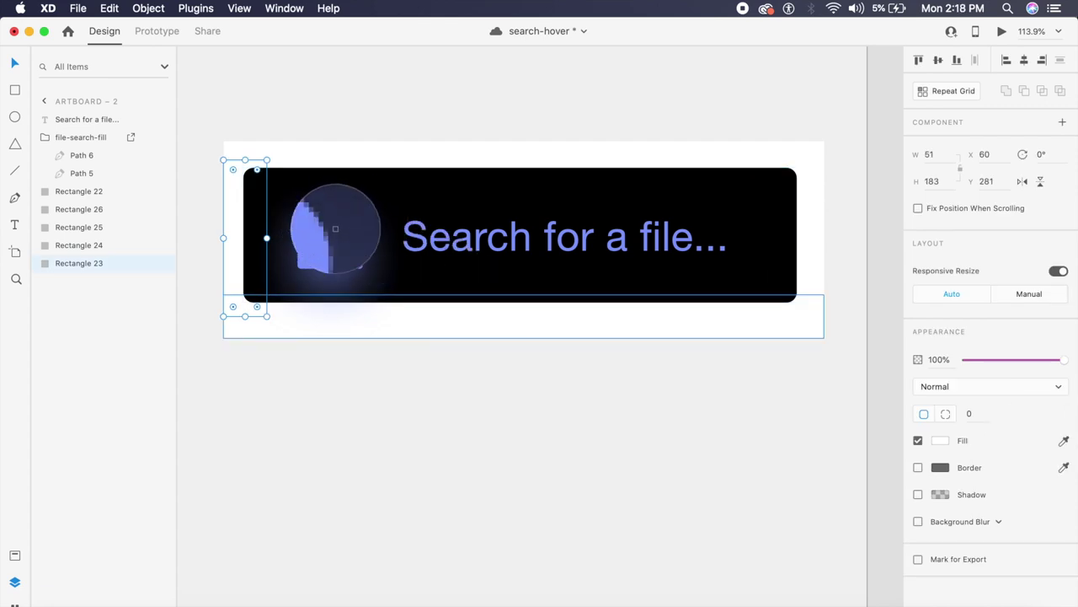
{"action": "left_click", "coordinate": [341, 234]}
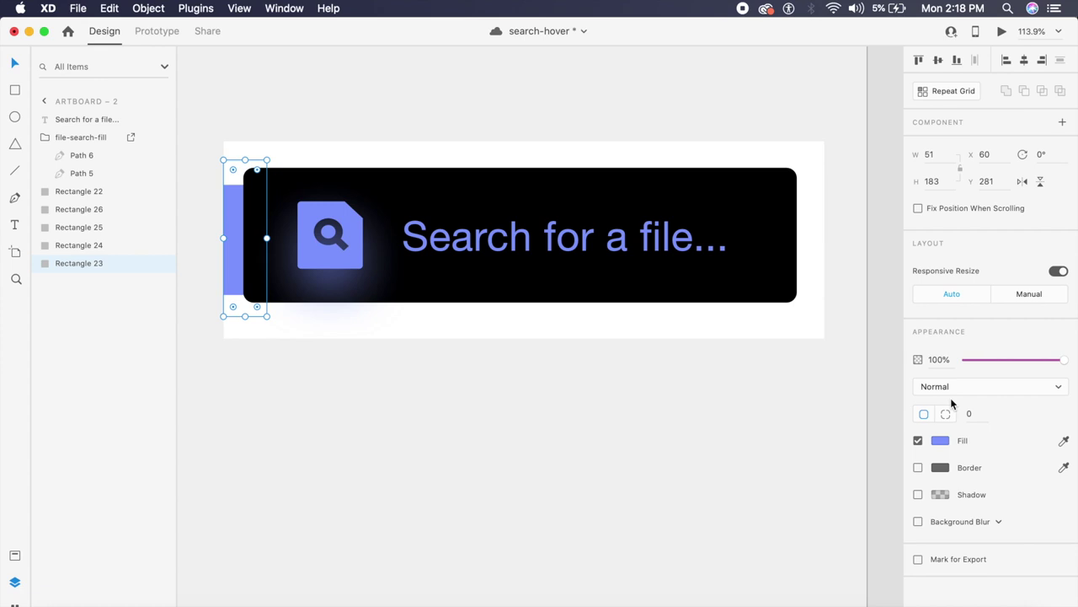
{"action": "left_click", "coordinate": [940, 441]}
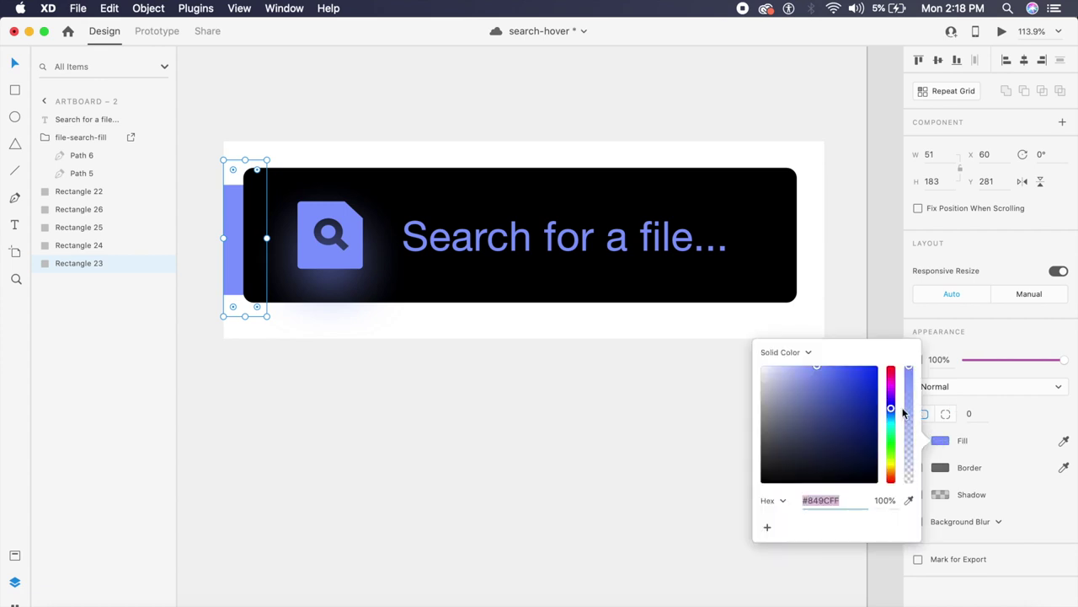
{"action": "left_click_drag", "start_coordinate": [891, 407], "coordinate": [895, 385]}
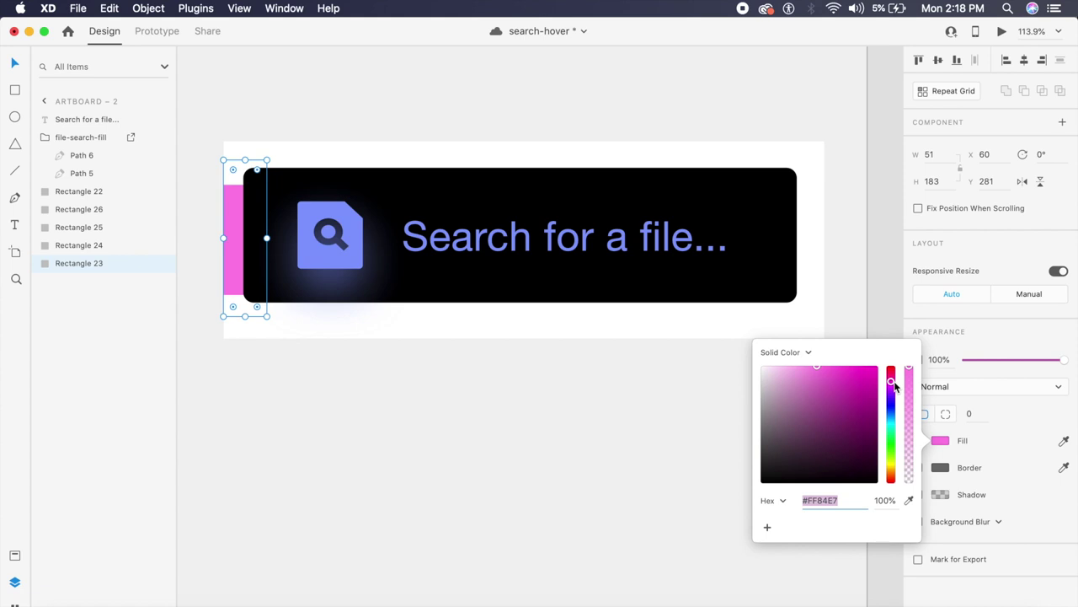
{"action": "left_click", "coordinate": [572, 411]}
- Fill the bottom rectangle with mint green (#84FFD4) by sampling the left rectangle's pink and shifting its hue
{"action": "left_click", "coordinate": [658, 335]}
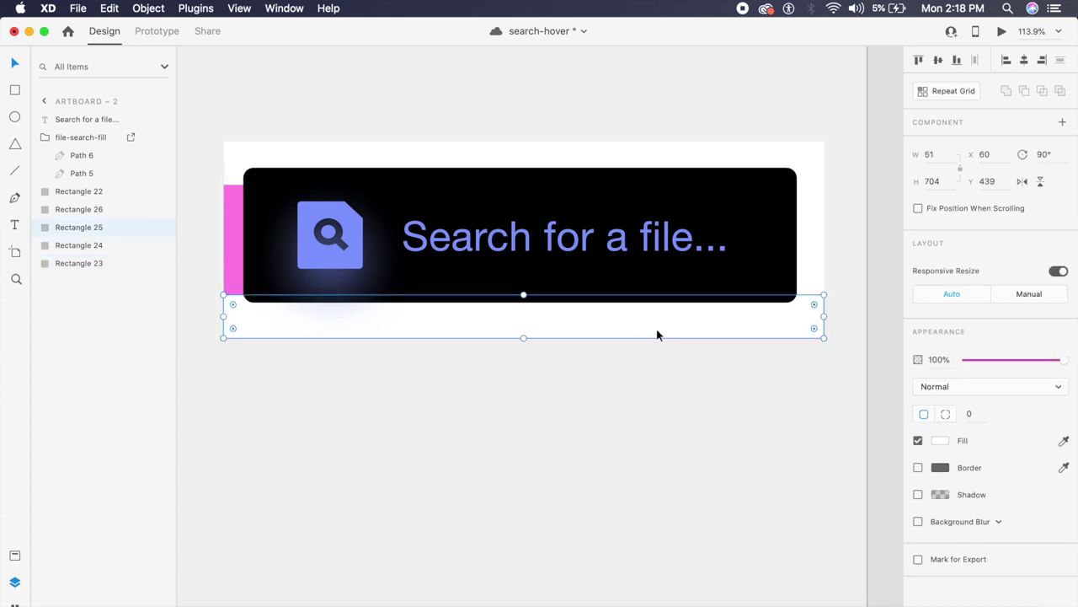
{"action": "left_click", "coordinate": [1064, 441]}
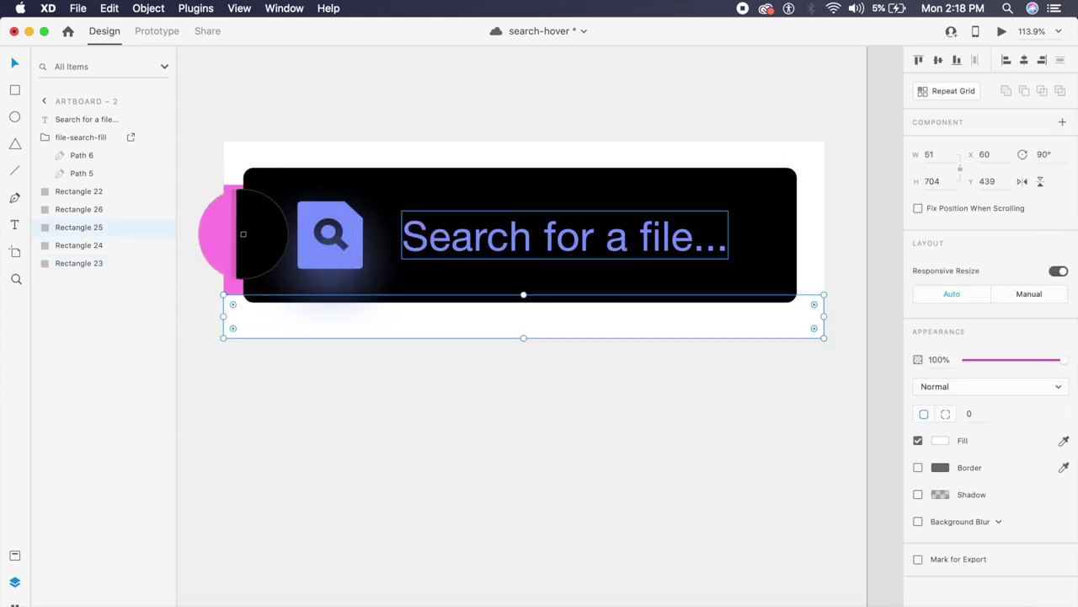
{"action": "left_click", "coordinate": [236, 238]}
{"action": "left_click", "coordinate": [940, 441]}
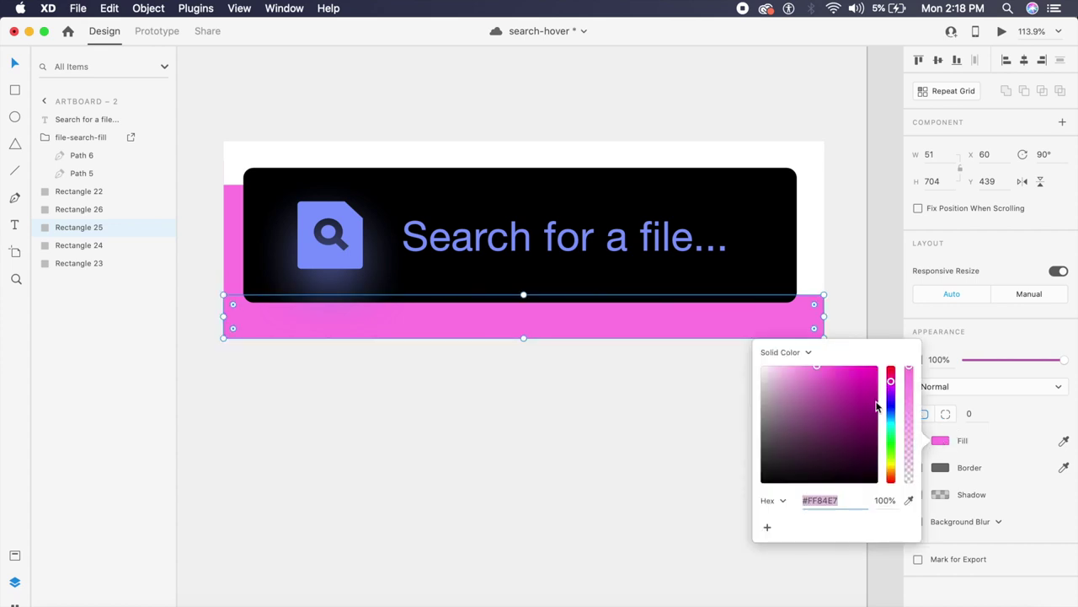
{"action": "left_click_drag", "start_coordinate": [893, 441], "coordinate": [891, 428]}
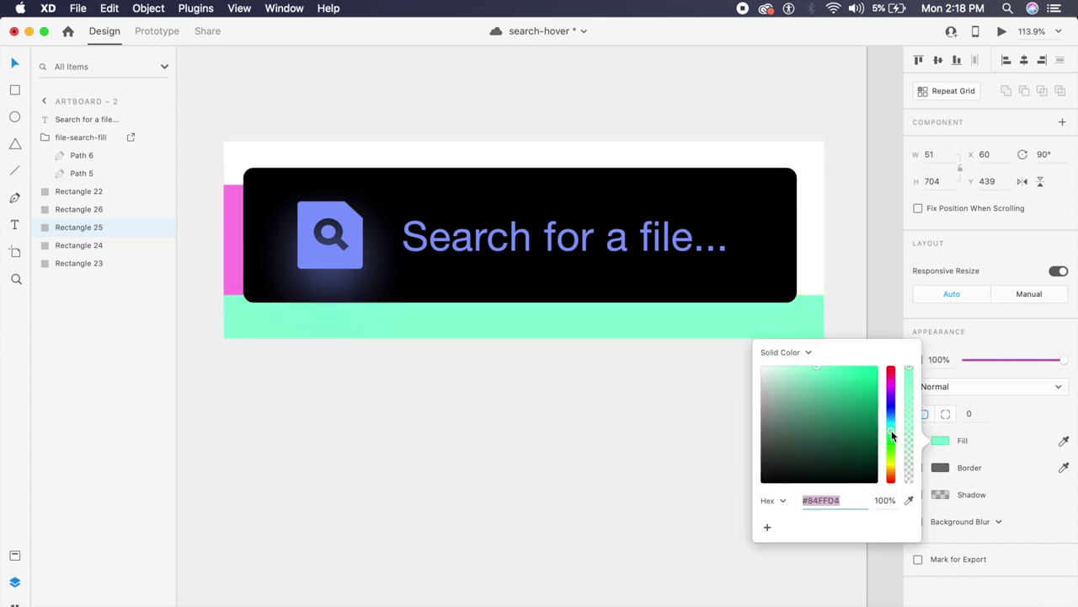
{"action": "left_click", "coordinate": [575, 435]}
- Fill the right rectangle with yellow by sampling the file icon's colour and shifting its hue
{"action": "left_click", "coordinate": [804, 210]}
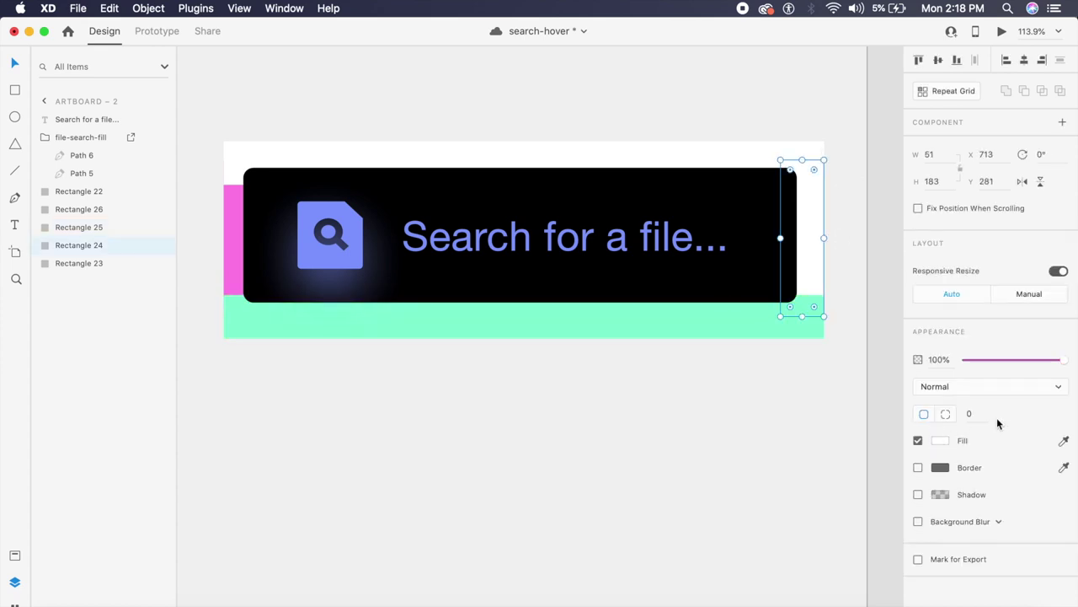
{"action": "left_click", "coordinate": [1065, 441]}
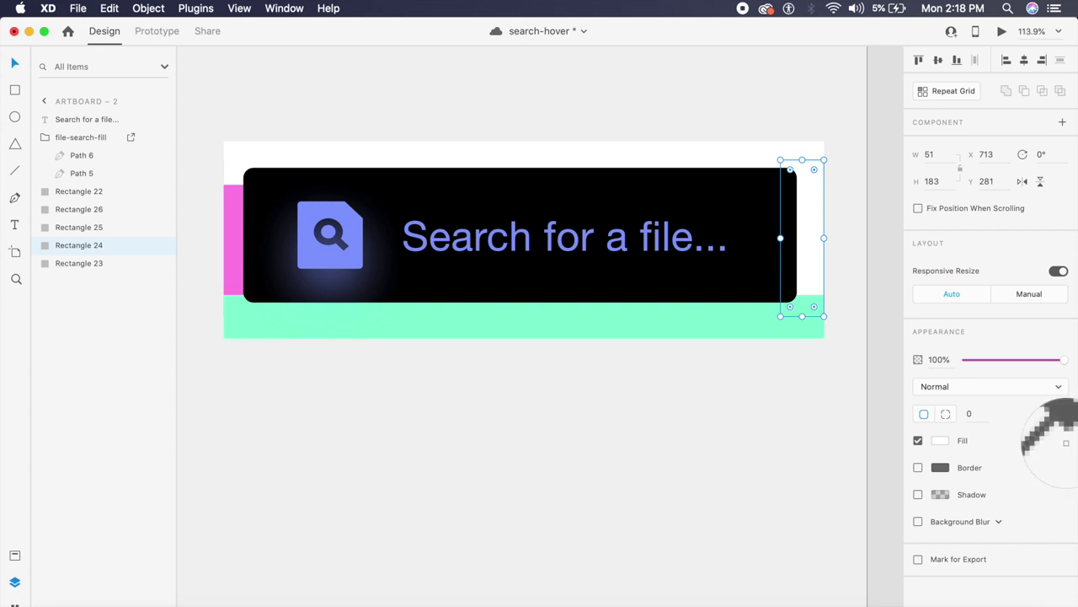
{"action": "left_click", "coordinate": [325, 256]}
{"action": "left_click", "coordinate": [940, 441]}
{"action": "left_click_drag", "start_coordinate": [895, 457], "coordinate": [891, 472]}
{"action": "left_click", "coordinate": [662, 440]}
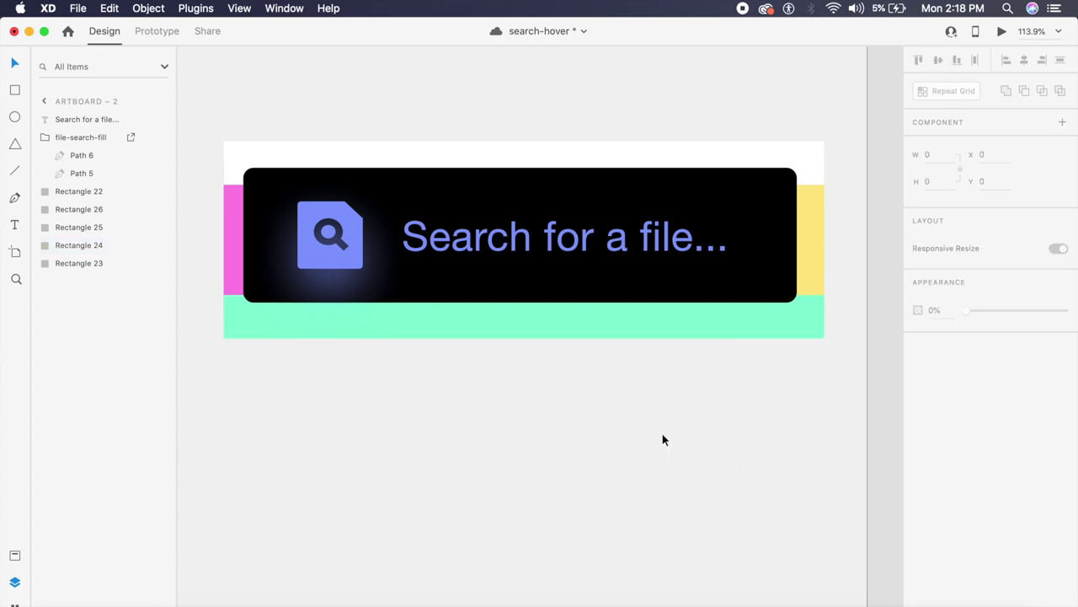
- Fill the top rectangle with purple (#B384FF) by sampling the search text's blue and shifting its hue
{"action": "left_click", "coordinate": [810, 150]}
{"action": "left_click", "coordinate": [1064, 443]}
{"action": "left_click", "coordinate": [422, 244]}
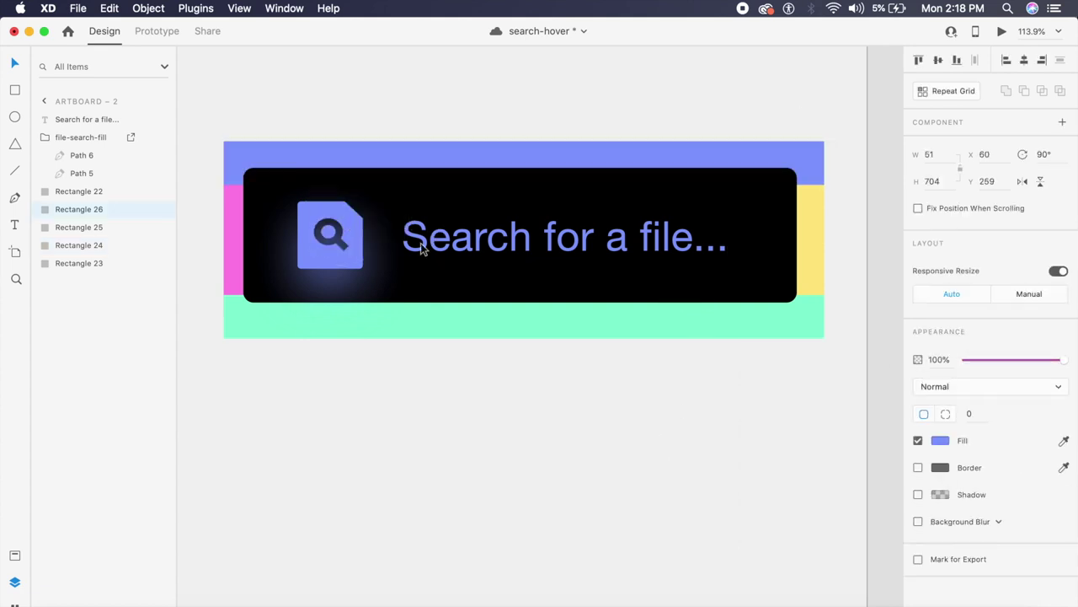
{"action": "left_click", "coordinate": [937, 439]}
{"action": "left_click_drag", "start_coordinate": [892, 406], "coordinate": [891, 396]}
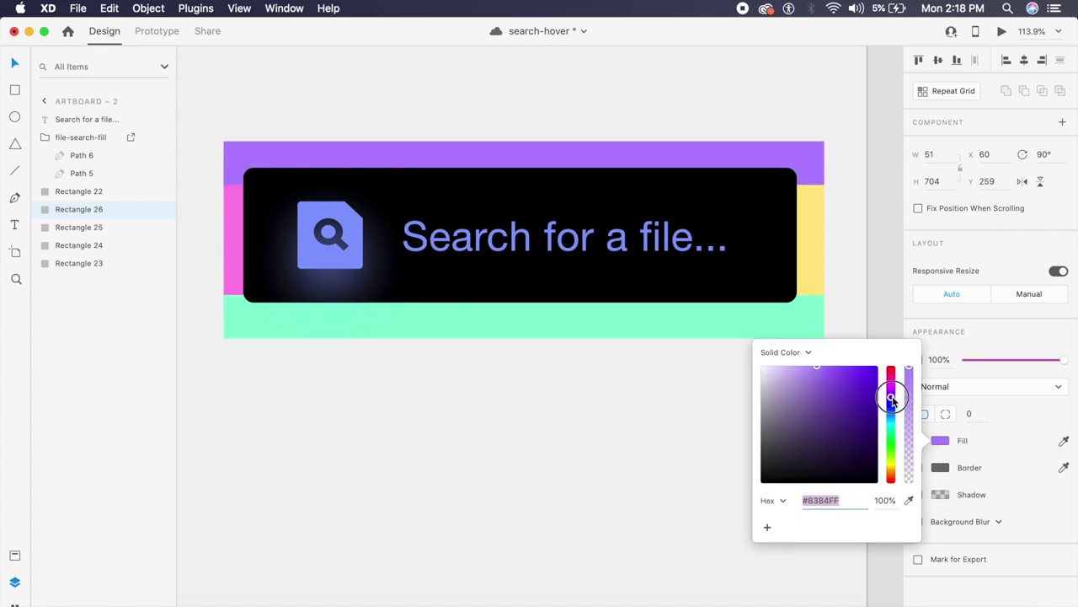
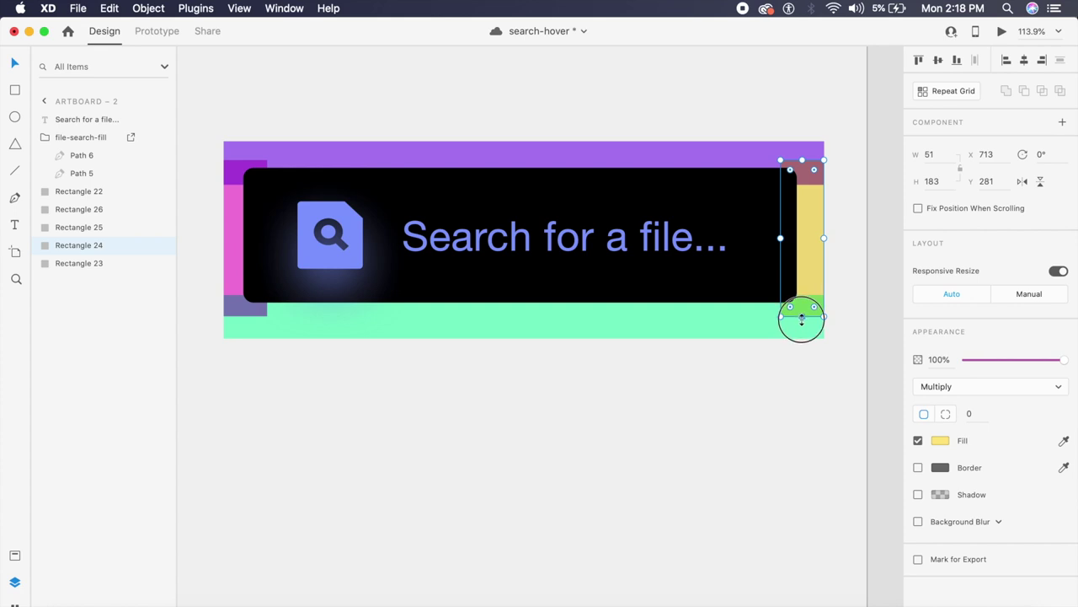
- Extend the yellow and pink side rectangles up and down to the outer edges of the top and bottom strips, 231 high
{"action": "left_click_drag", "start_coordinate": [802, 160], "coordinate": [801, 141]}
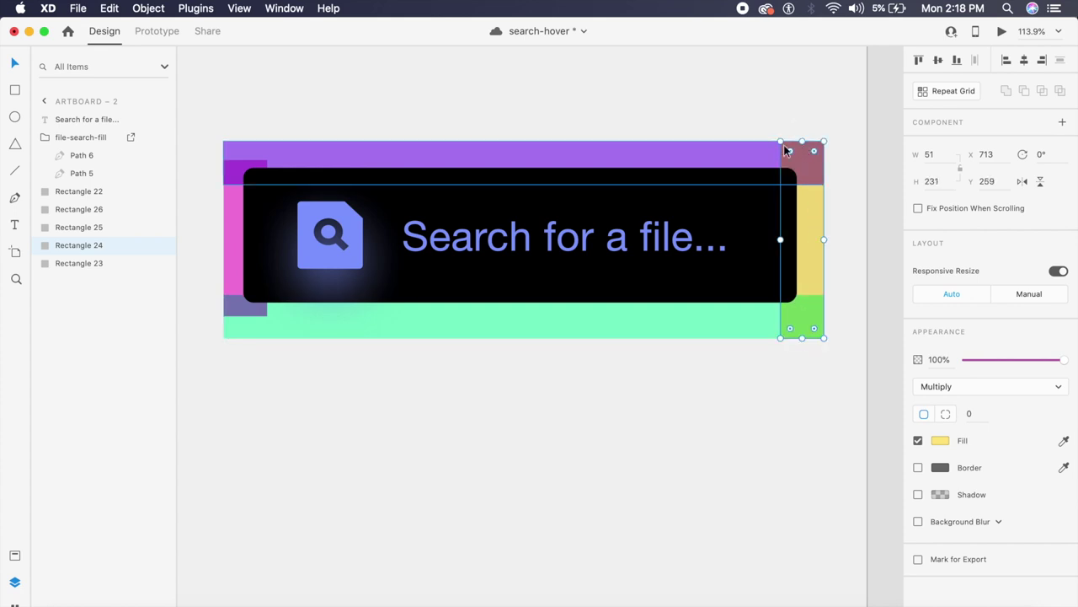
{"action": "left_click", "coordinate": [224, 245]}
{"action": "left_click_drag", "start_coordinate": [247, 318], "coordinate": [249, 337]}
{"action": "left_click_drag", "start_coordinate": [253, 169], "coordinate": [248, 143]}
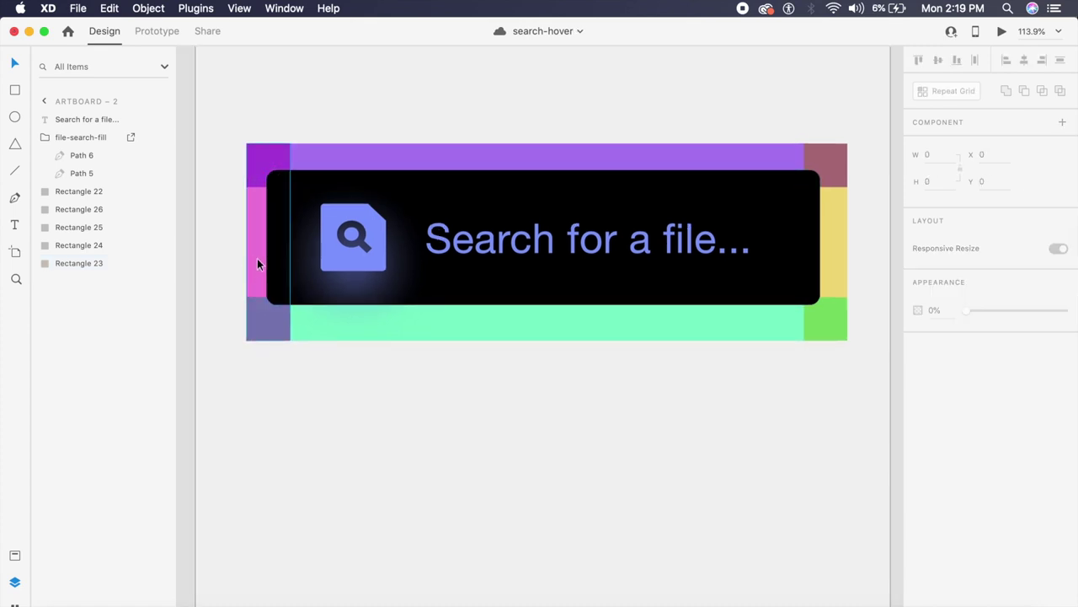
{"action": "left_click", "coordinate": [257, 264]}
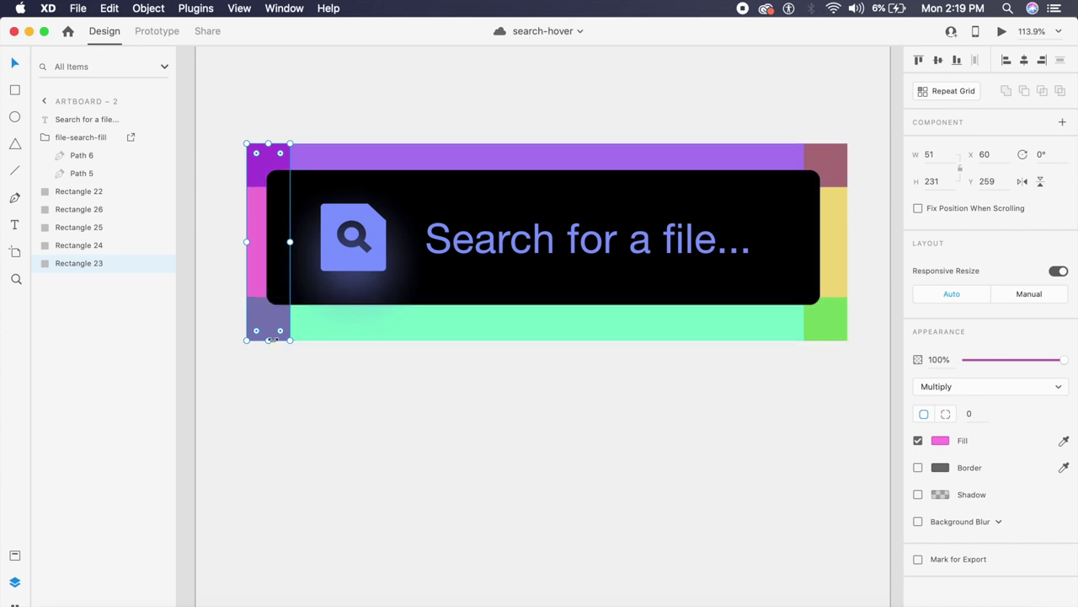
{"action": "left_click_drag", "start_coordinate": [269, 339], "coordinate": [263, 169]}
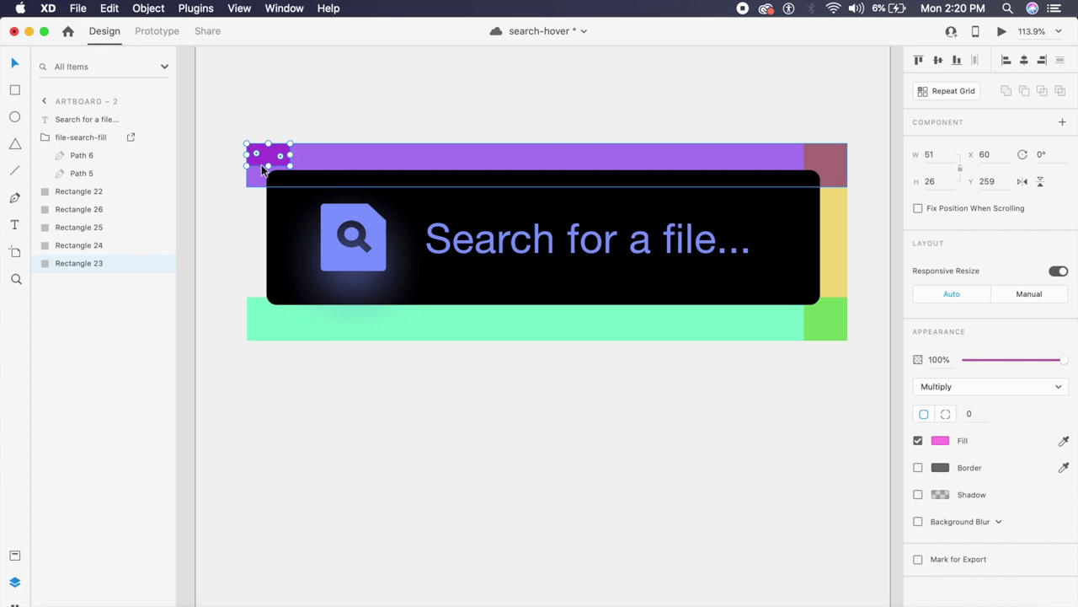
{"action": "key", "text": "super+z"}
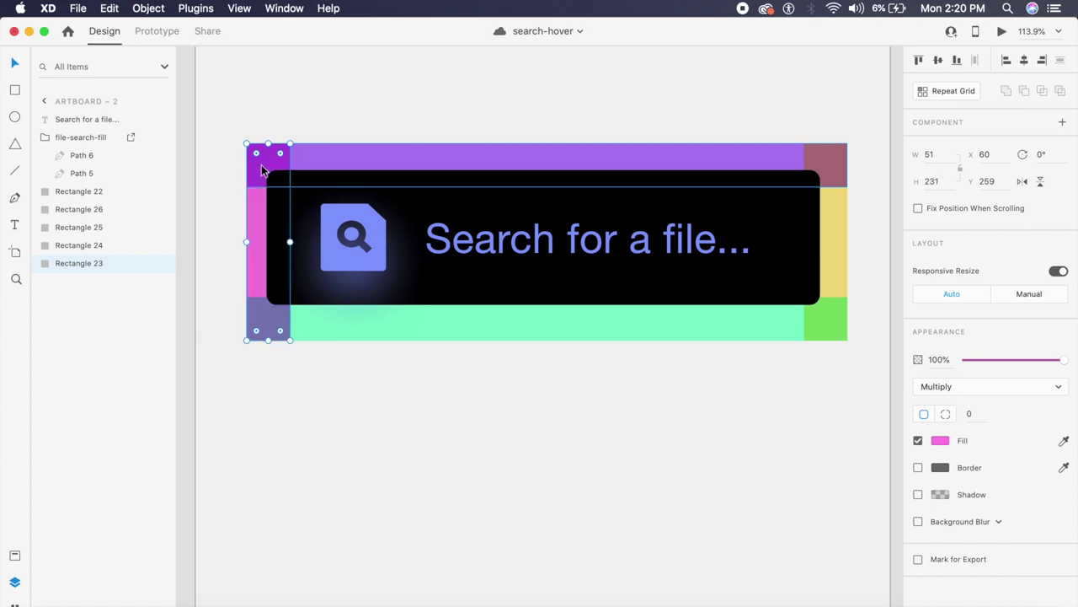
- Duplicate the pink left rectangle and mask the original with its copy
{"action": "left_click", "coordinate": [202, 289]}
{"action": "left_click", "coordinate": [256, 254]}
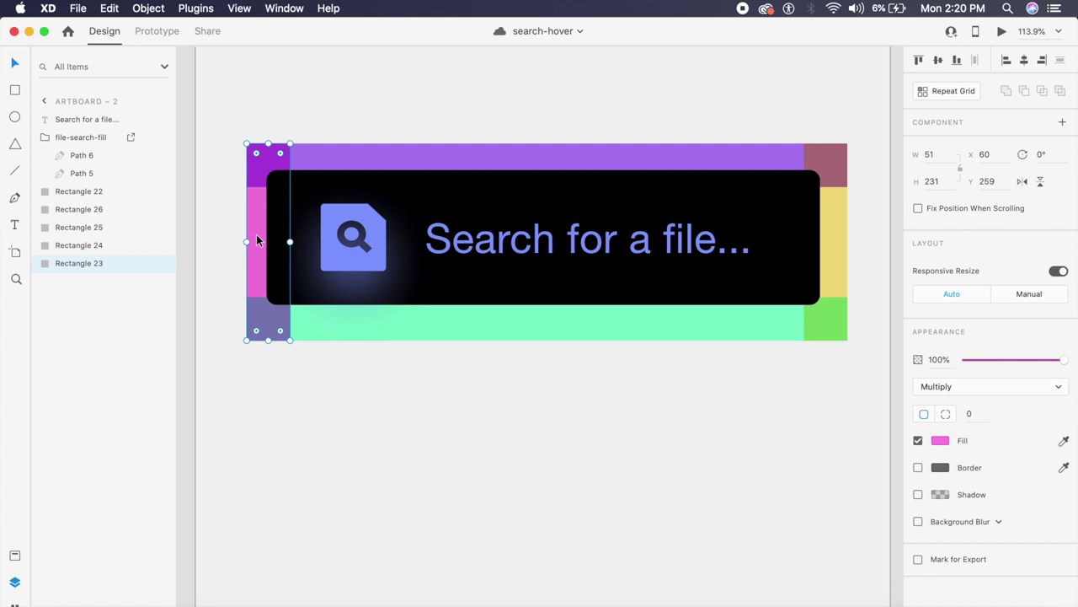
{"action": "key", "text": "super+d"}
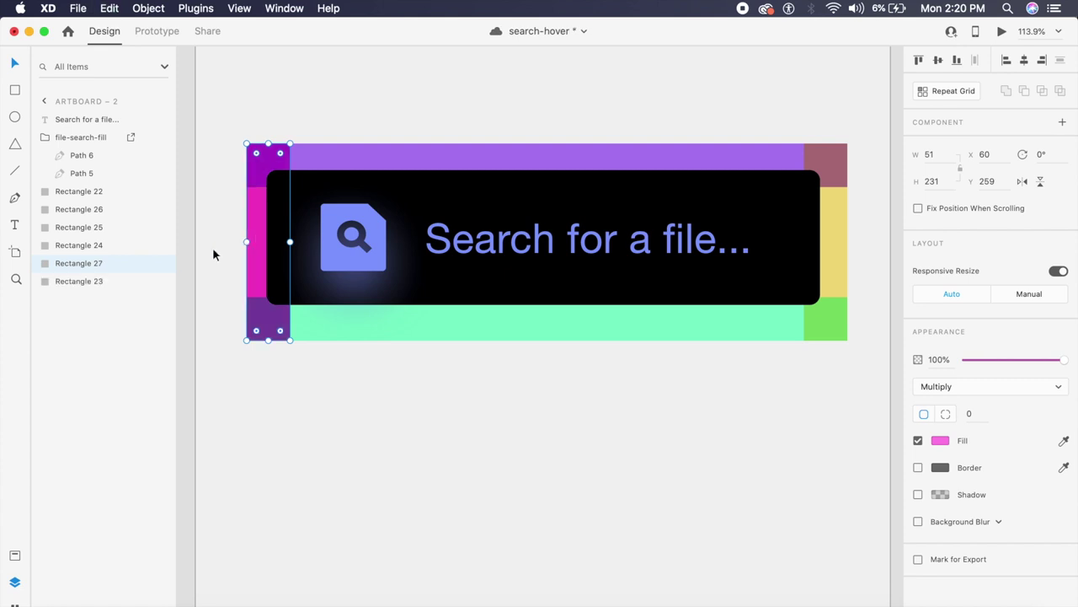
{"action": "left_click", "coordinate": [75, 280], "text": "shift"}
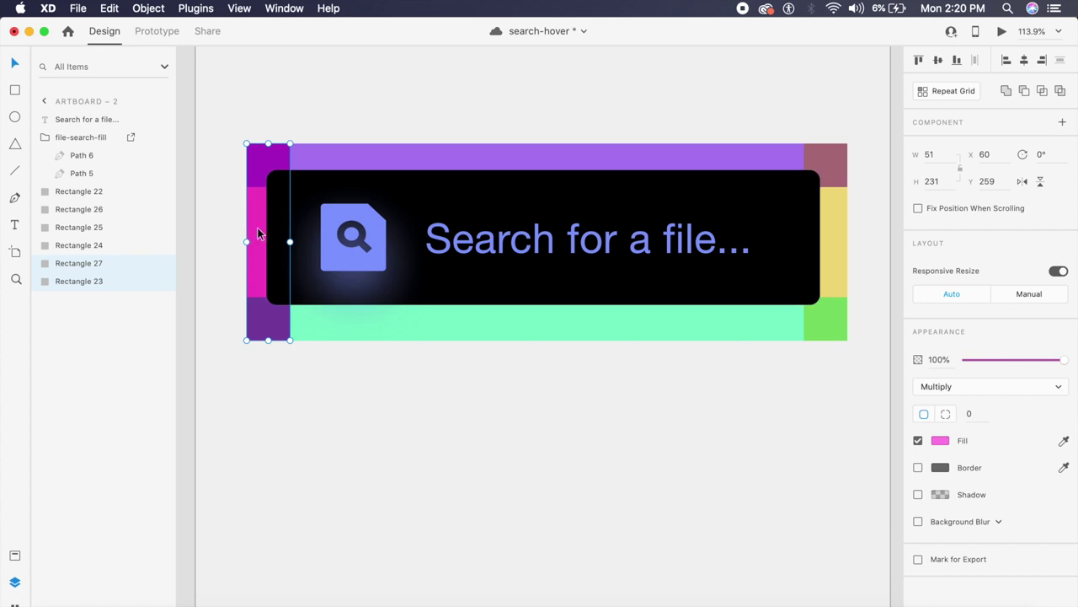
{"action": "key", "text": "super+shift+m"}
{"action": "key", "text": "Escape"}
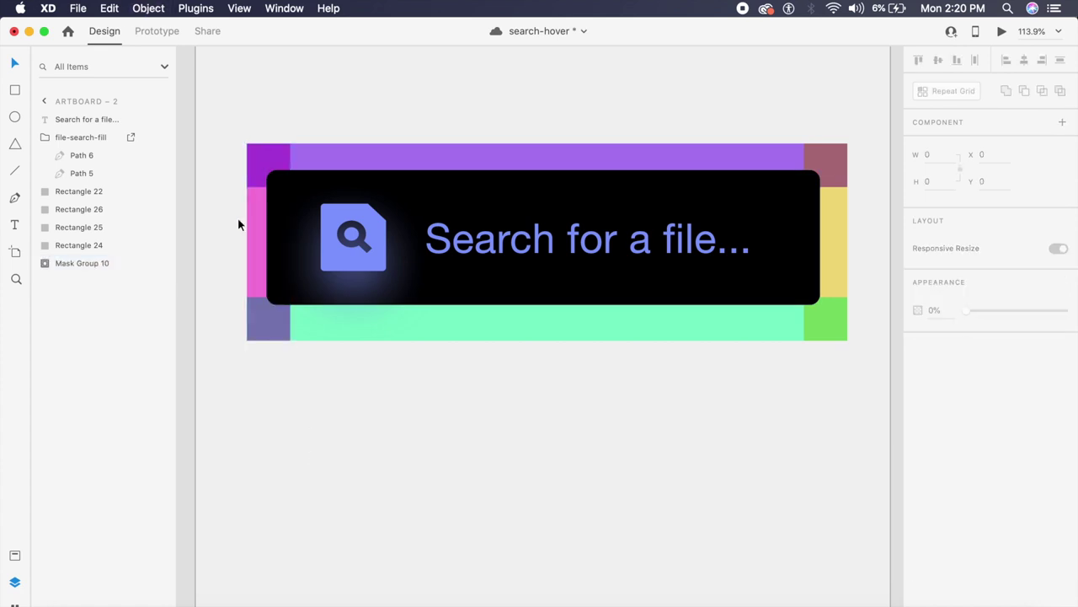
- Mask the top, right and bottom rectangles each with its own duplicate
{"action": "left_click", "coordinate": [379, 165]}
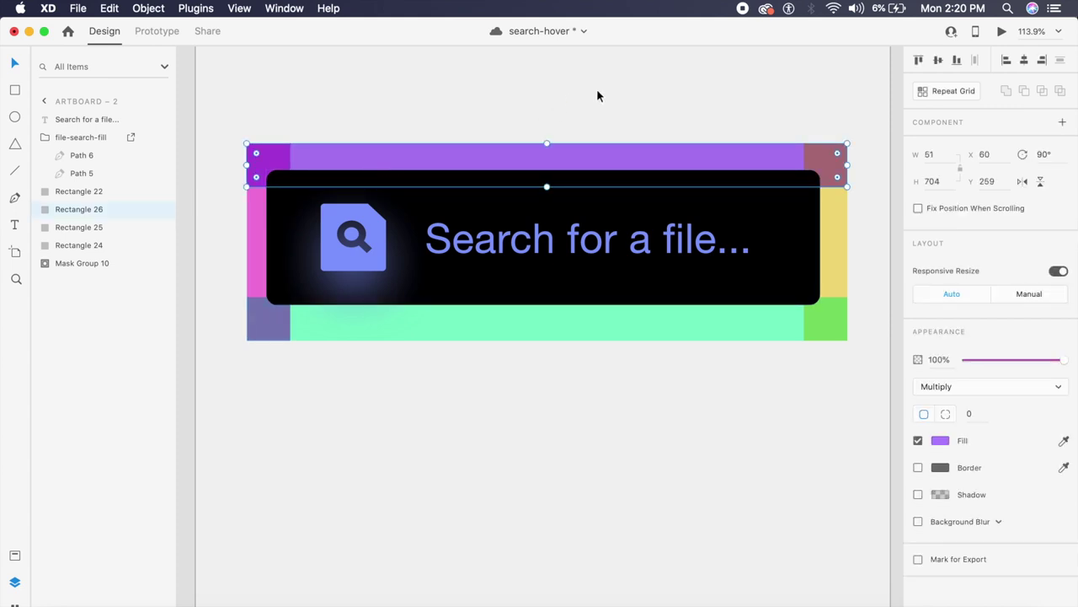
{"action": "key", "text": "super+d"}
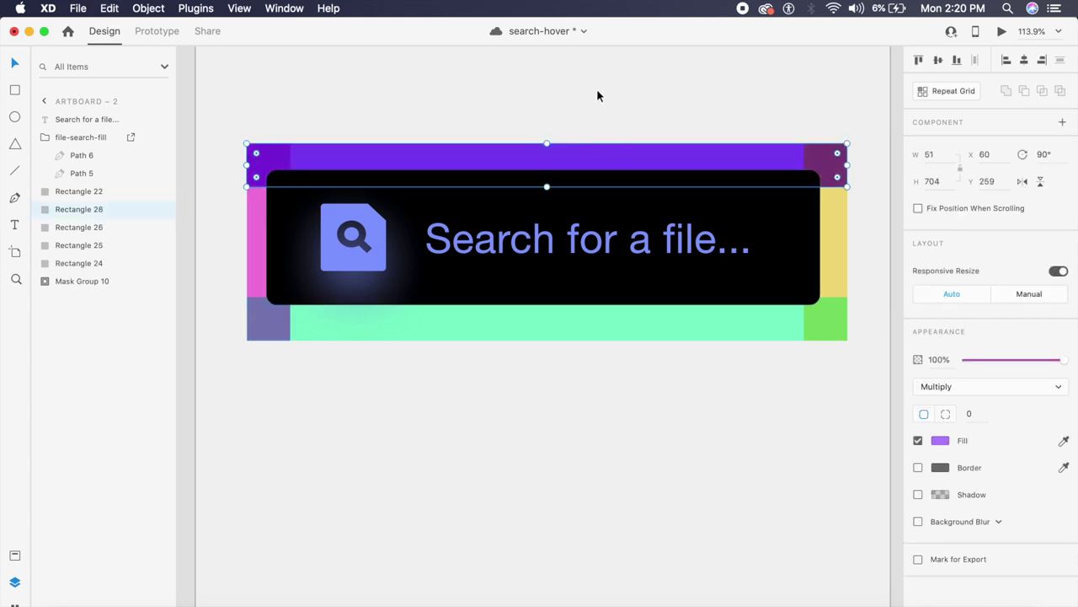
{"action": "left_click", "coordinate": [105, 230], "text": "shift"}
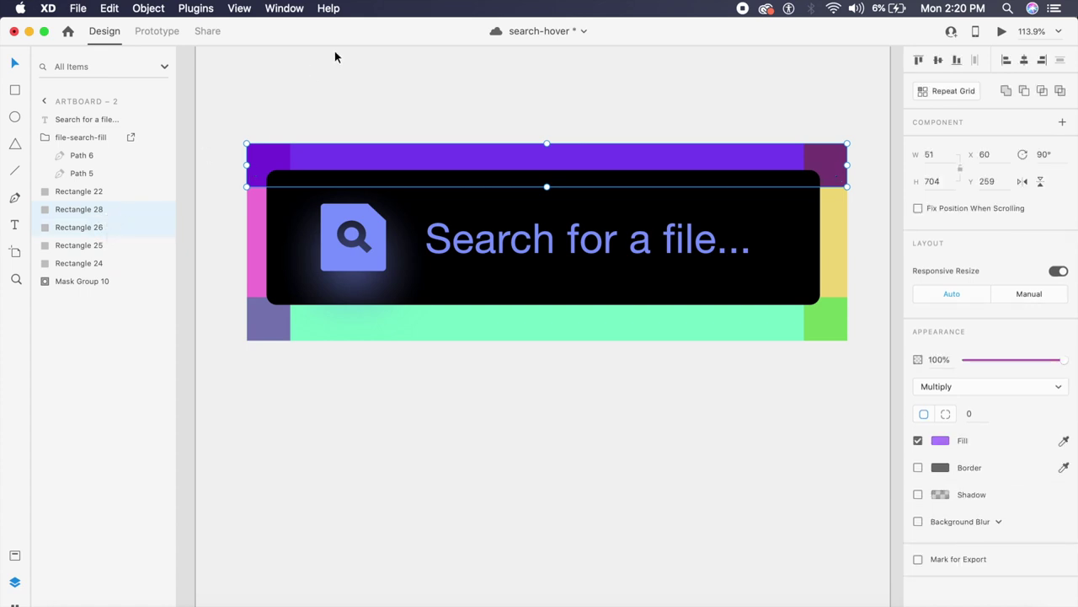
{"action": "key", "text": "super+shift+m"}
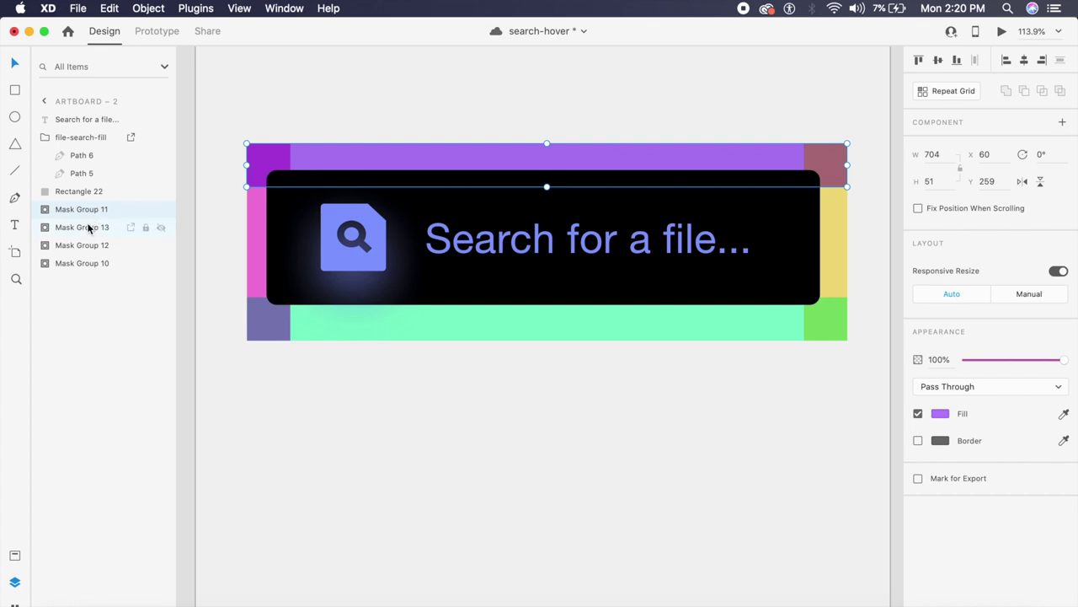
- Move the pink rectangle inside its mask group straight up, well above the artboard, so the mask hides it
{"action": "left_click", "coordinate": [257, 235]}
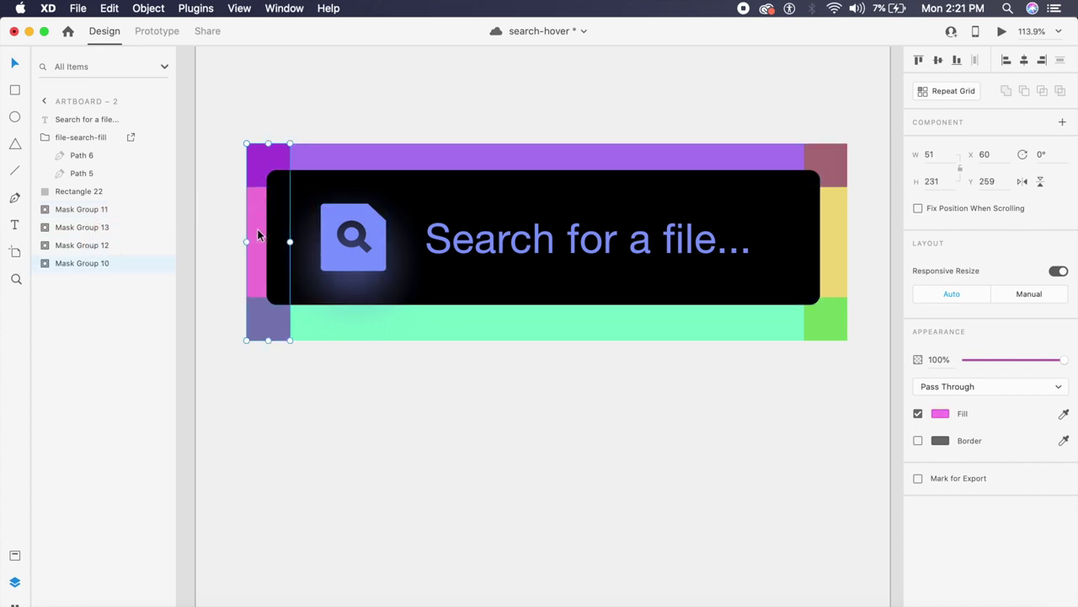
{"action": "double_click", "coordinate": [258, 235]}
{"action": "left_click", "coordinate": [258, 235]}
{"action": "left_click_drag", "start_coordinate": [258, 235], "coordinate": [262, 54]}
{"action": "scroll", "coordinate": [398, 290], "scroll_direction": "down", "scroll_amount": 5}
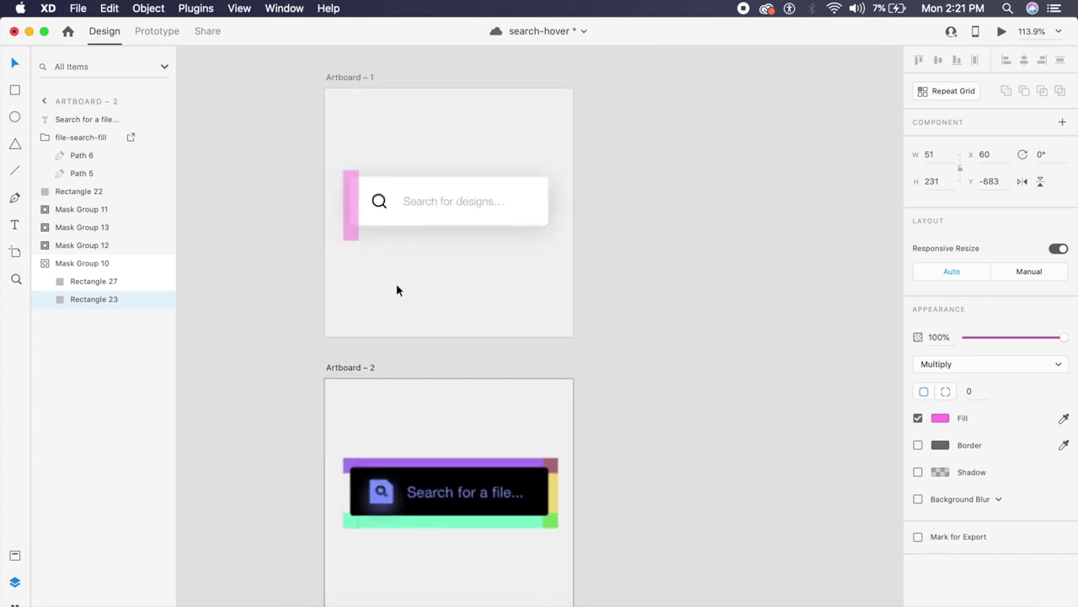
{"action": "left_click_drag", "start_coordinate": [355, 199], "coordinate": [351, 96]}
- Move the mint green rectangle inside its mask group far left of the artboard, to about X -1860
{"action": "scroll", "coordinate": [351, 481], "scroll_direction": "up", "scroll_amount": 3}
{"action": "scroll", "coordinate": [352, 483], "scroll_direction": "down", "scroll_amount": 2}
{"action": "scroll", "coordinate": [352, 484], "scroll_direction": "right", "scroll_amount": 2}
{"action": "double_click", "coordinate": [421, 482]}
{"action": "left_click", "coordinate": [414, 484]}
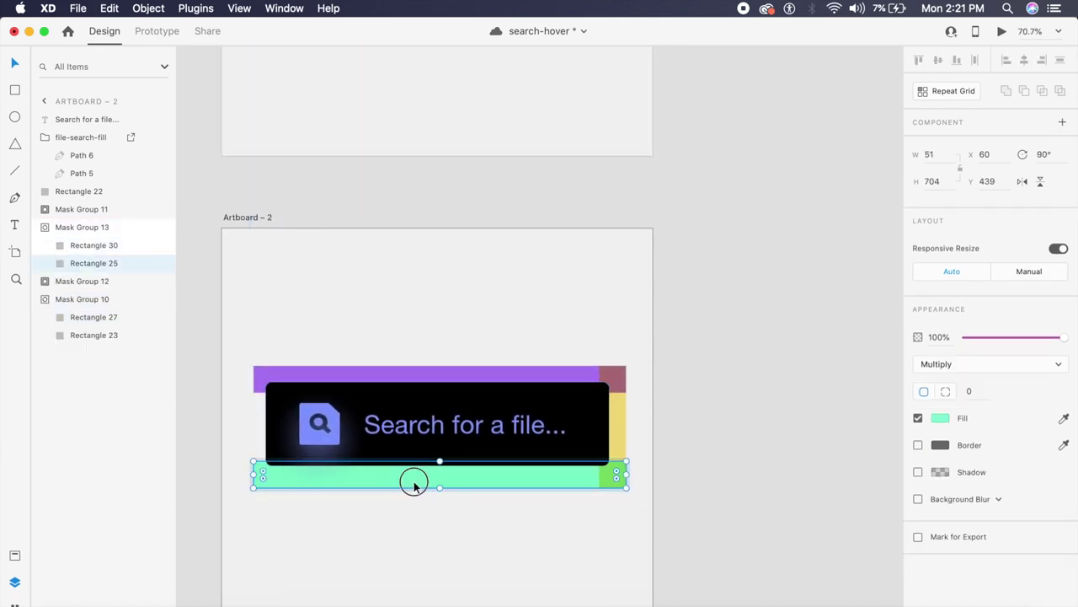
{"action": "left_click_drag", "start_coordinate": [414, 485], "coordinate": [219, 477]}
{"action": "scroll", "coordinate": [253, 484], "scroll_direction": "left", "scroll_amount": 5}
{"action": "left_click_drag", "start_coordinate": [354, 464], "coordinate": [140, 466]}
{"action": "scroll", "coordinate": [331, 454], "scroll_direction": "down", "scroll_amount": 10}
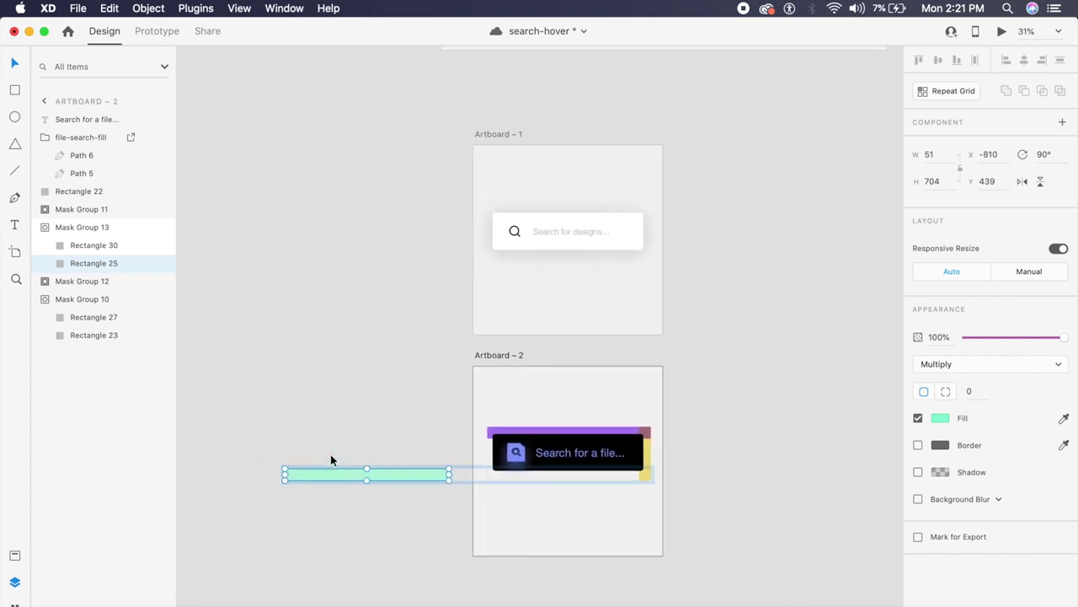
{"action": "left_click_drag", "start_coordinate": [364, 470], "coordinate": [210, 468]}
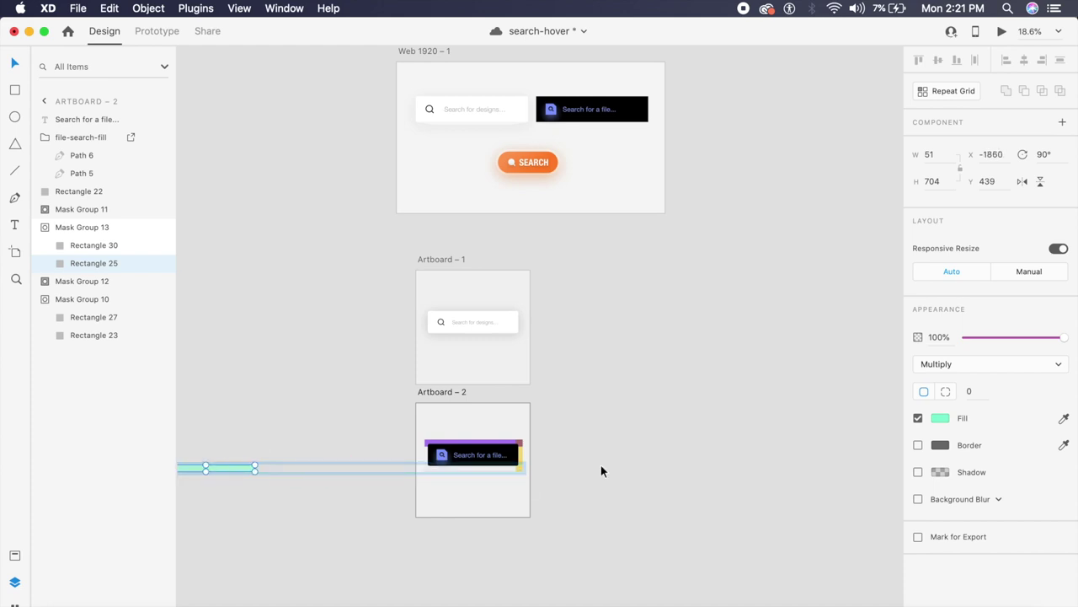
- Move the yellow rectangle inside its mask group straight down, below the artboard
{"action": "scroll", "coordinate": [628, 455], "scroll_direction": "up", "scroll_amount": 5}
{"action": "scroll", "coordinate": [628, 455], "scroll_direction": "left", "scroll_amount": 3}
{"action": "left_click", "coordinate": [396, 418]}
{"action": "scroll", "coordinate": [398, 424], "scroll_direction": "down", "scroll_amount": 3}
{"action": "left_click_drag", "start_coordinate": [398, 422], "coordinate": [380, 605]}
{"action": "scroll", "coordinate": [385, 462], "scroll_direction": "down", "scroll_amount": 3}
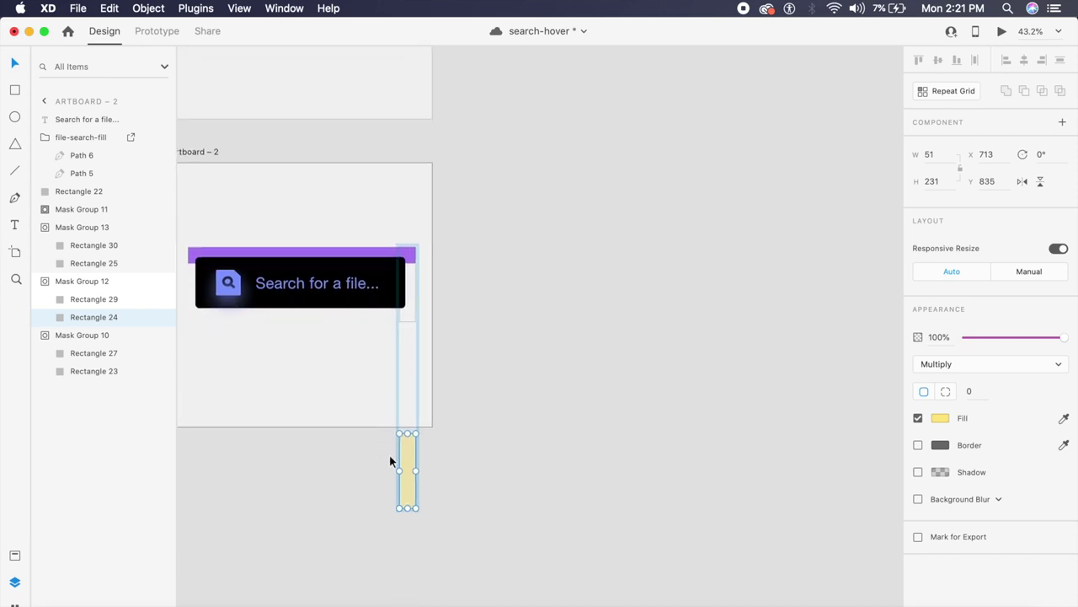
{"action": "left_click_drag", "start_coordinate": [405, 486], "coordinate": [409, 527]}
- Move the purple rectangle inside its mask group right, out of the artboard, to about X 839
{"action": "left_click", "coordinate": [334, 249]}
{"action": "double_click", "coordinate": [332, 250]}
{"action": "left_click_drag", "start_coordinate": [328, 250], "coordinate": [580, 245]}
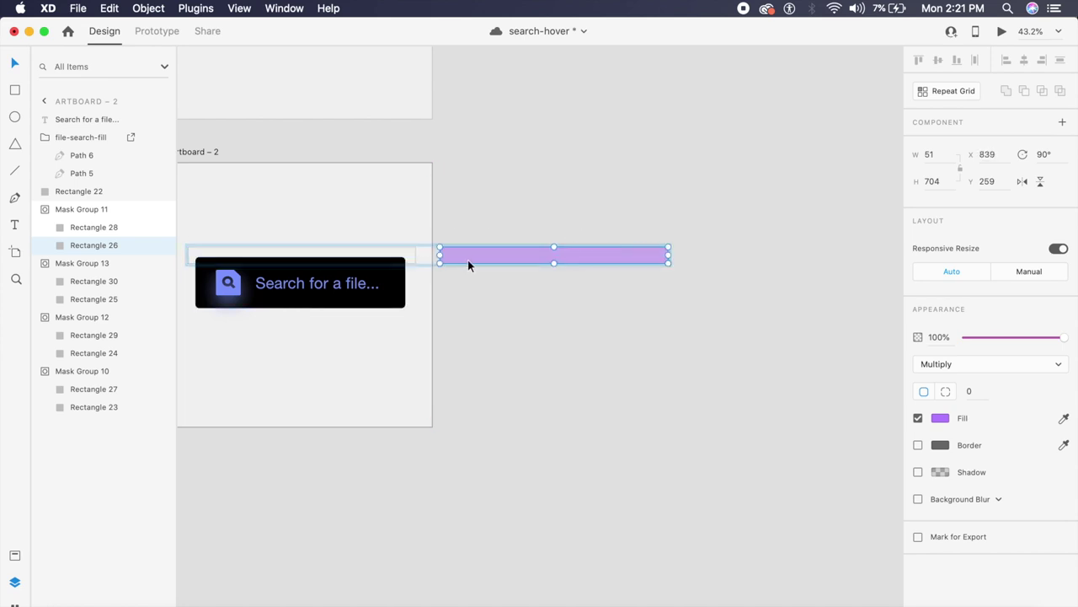
{"action": "key", "text": "Escape"}
{"action": "key", "text": "Escape"}
{"action": "scroll", "coordinate": [464, 306], "scroll_direction": "left", "scroll_amount": 5}
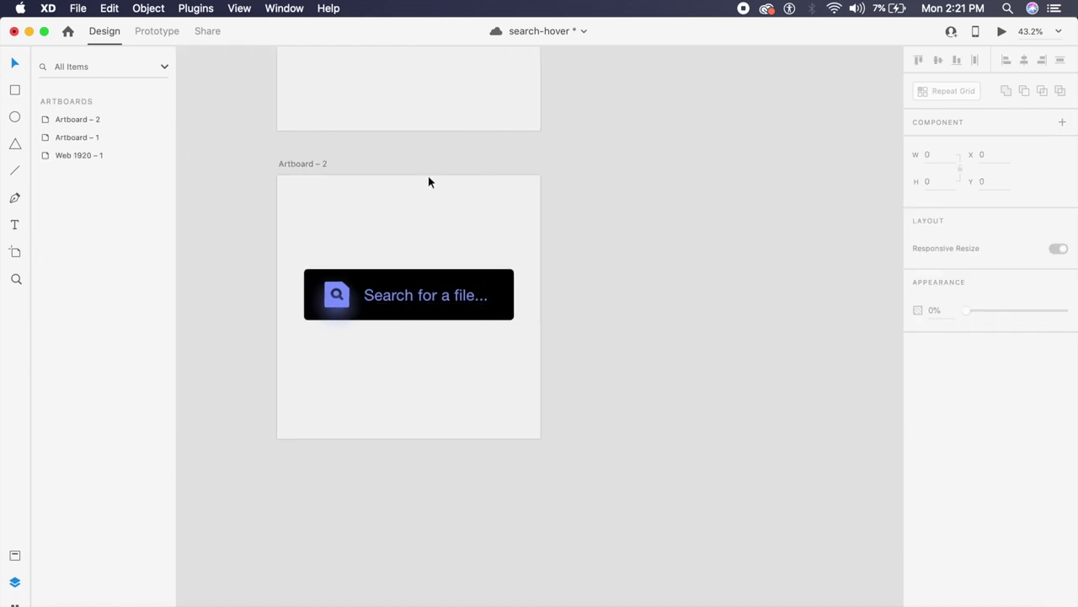
- Turn the whole file-search bar with its mask groups into a component and add a Hover State
{"action": "left_click_drag", "start_coordinate": [288, 240], "coordinate": [546, 410]}
{"action": "key", "text": "super+k"}
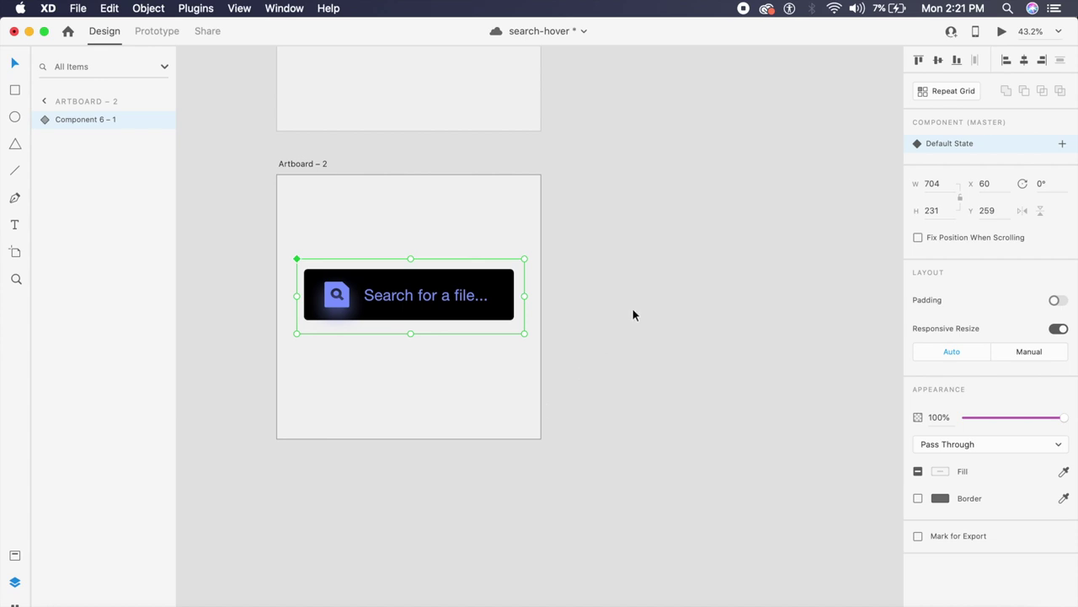
{"action": "left_click", "coordinate": [1062, 145]}
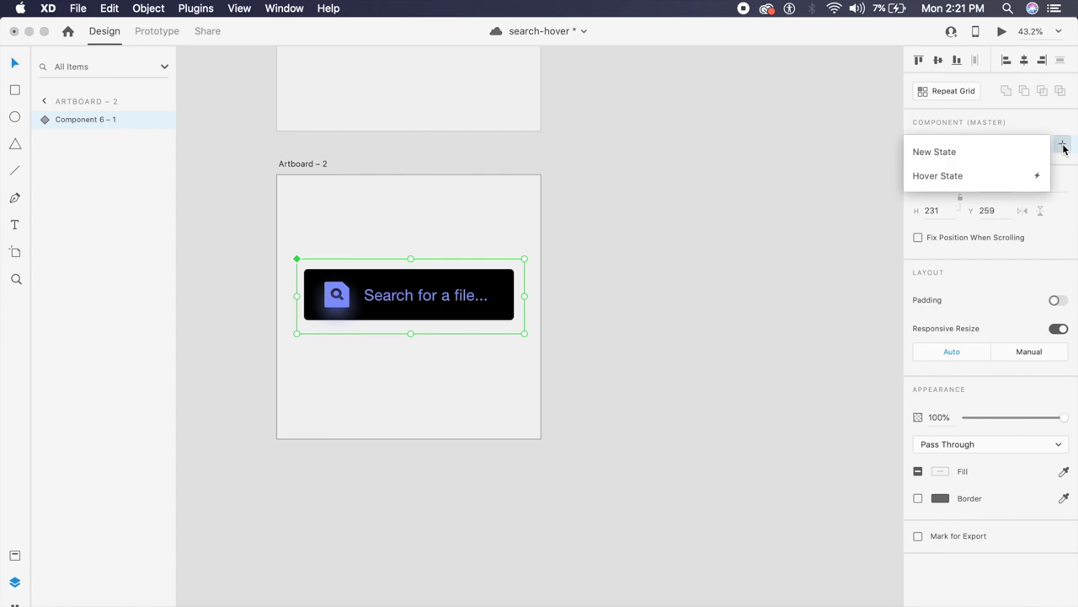
{"action": "left_click", "coordinate": [966, 179]}
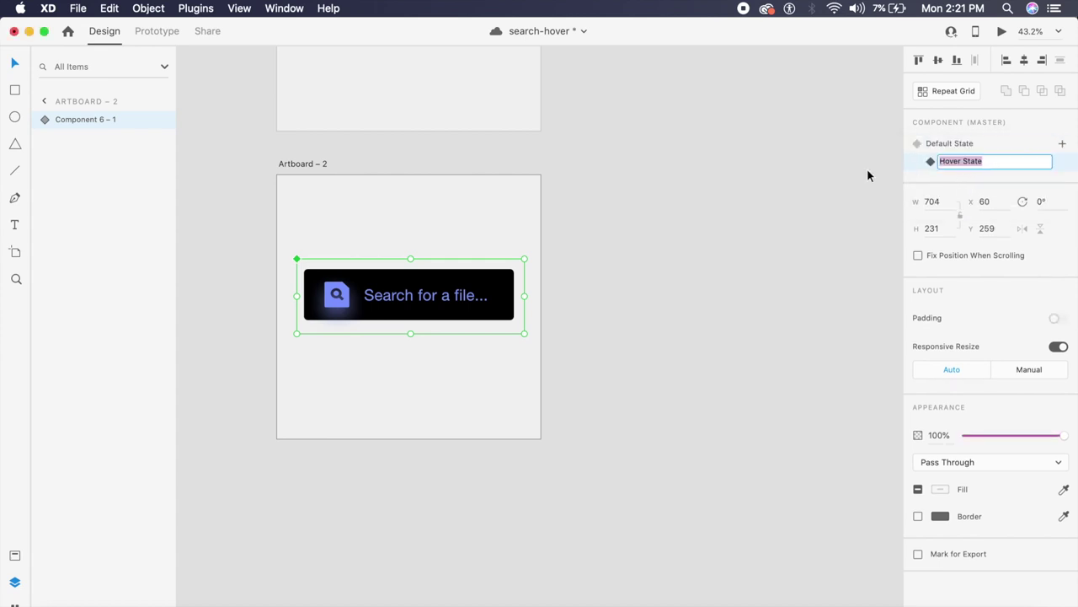
{"action": "left_click", "coordinate": [907, 168]}
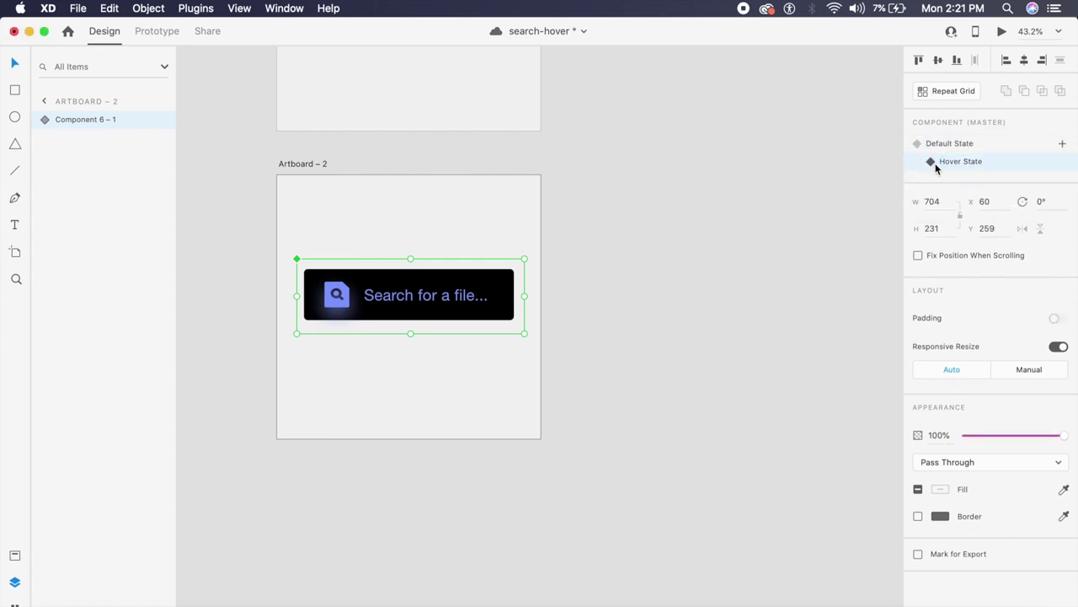
- In the hover state, move the four coloured rectangles back into their masks around the black bar
{"action": "double_click", "coordinate": [409, 313]}
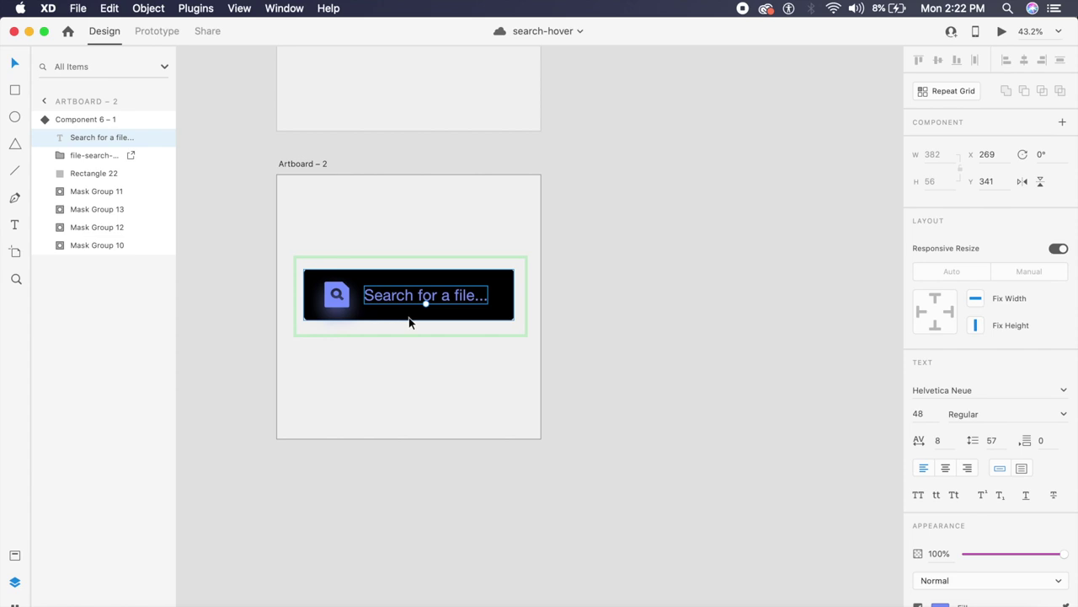
{"action": "left_click", "coordinate": [64, 193]}
{"action": "left_click", "coordinate": [93, 210]}
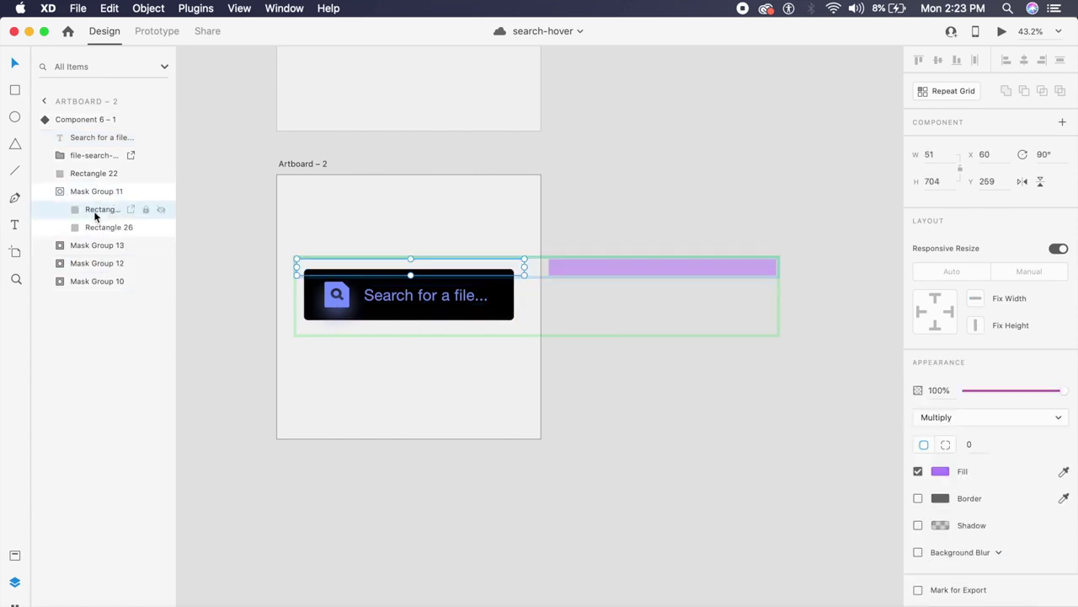
{"action": "left_click", "coordinate": [665, 266]}
{"action": "left_click_drag", "start_coordinate": [680, 265], "coordinate": [430, 269]}
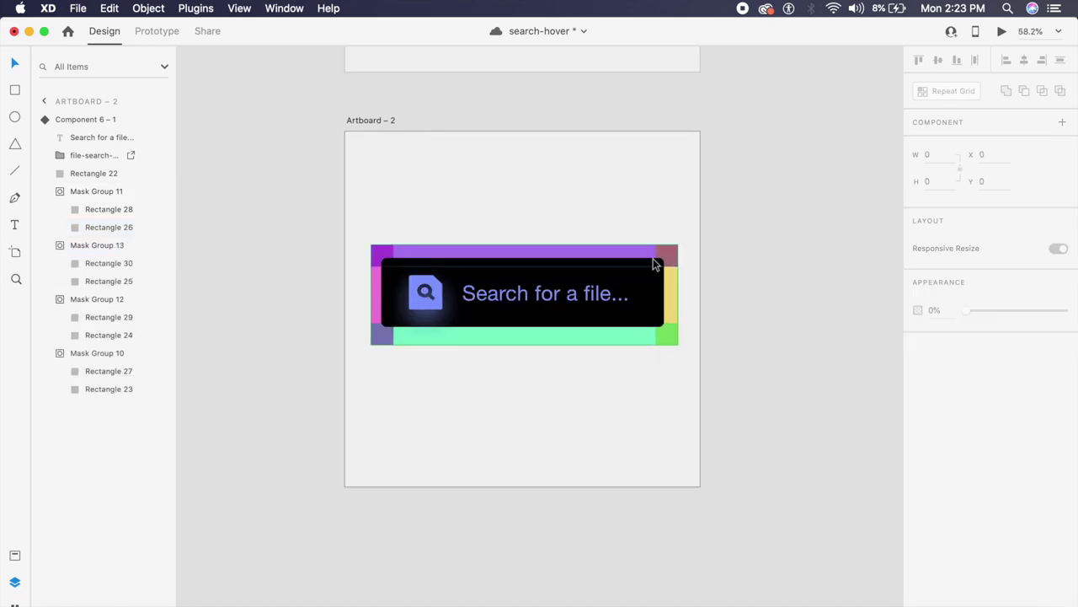
- Resize the black bar slightly in the hover state by its lower-right corner
{"action": "left_click", "coordinate": [637, 289]}
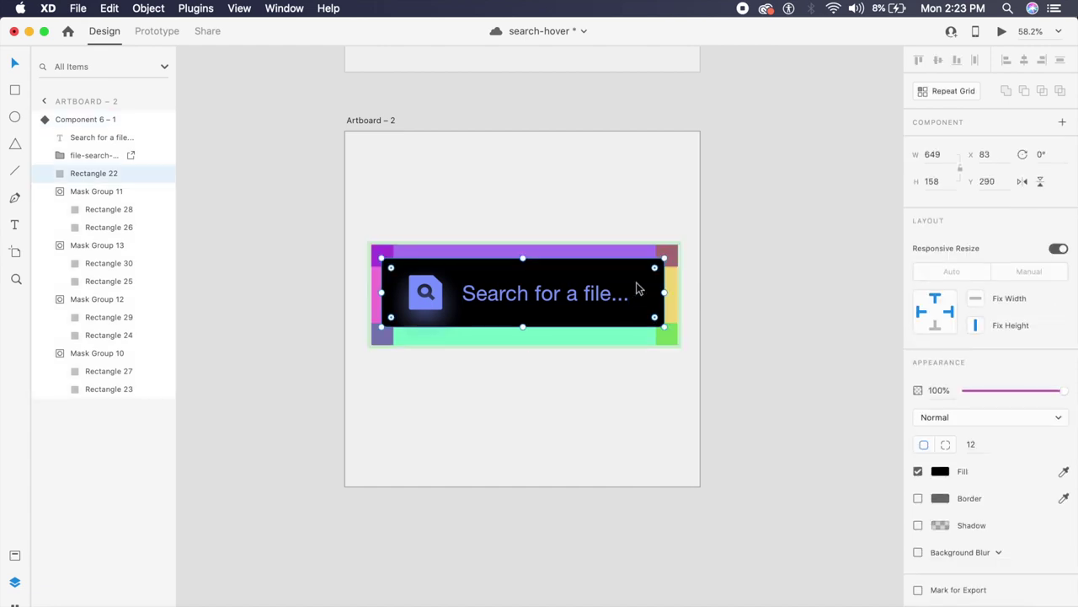
{"action": "scroll", "coordinate": [638, 289], "scroll_direction": "up", "scroll_amount": 5}
{"action": "left_click_drag", "start_coordinate": [680, 357], "coordinate": [695, 369]}
{"action": "left_click_drag", "start_coordinate": [666, 326], "coordinate": [662, 327]}
{"action": "left_click", "coordinate": [810, 298]}
- Set the default state's hover interaction to Ease In-Out easing with a 0.6 s duration
{"action": "scroll", "coordinate": [824, 307], "scroll_direction": "down", "scroll_amount": 3}
{"action": "left_click", "coordinate": [725, 327]}
{"action": "left_click", "coordinate": [957, 143]}
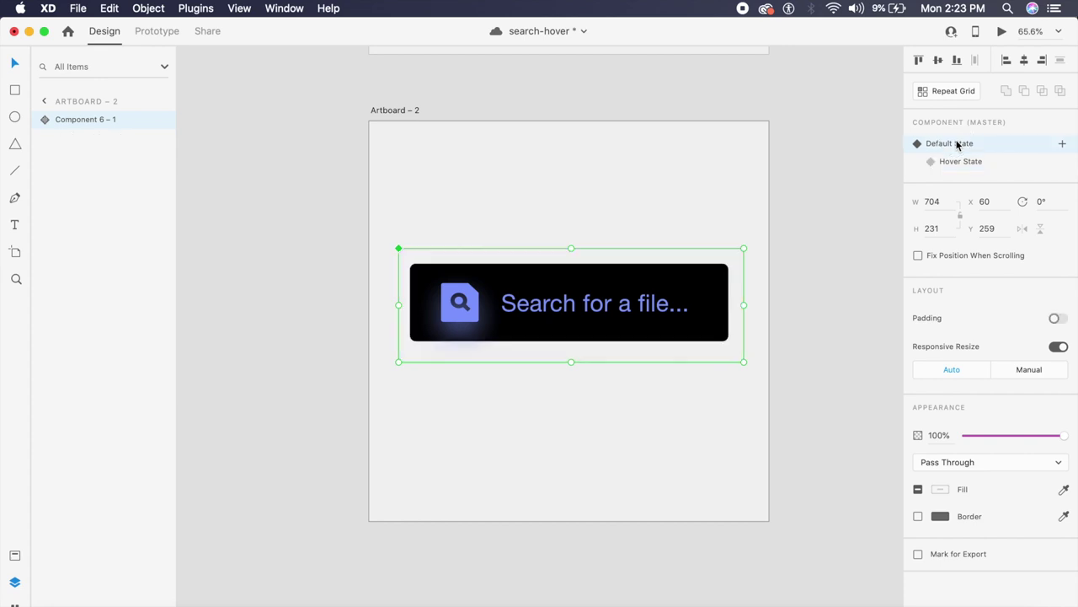
{"action": "left_click", "coordinate": [146, 38]}
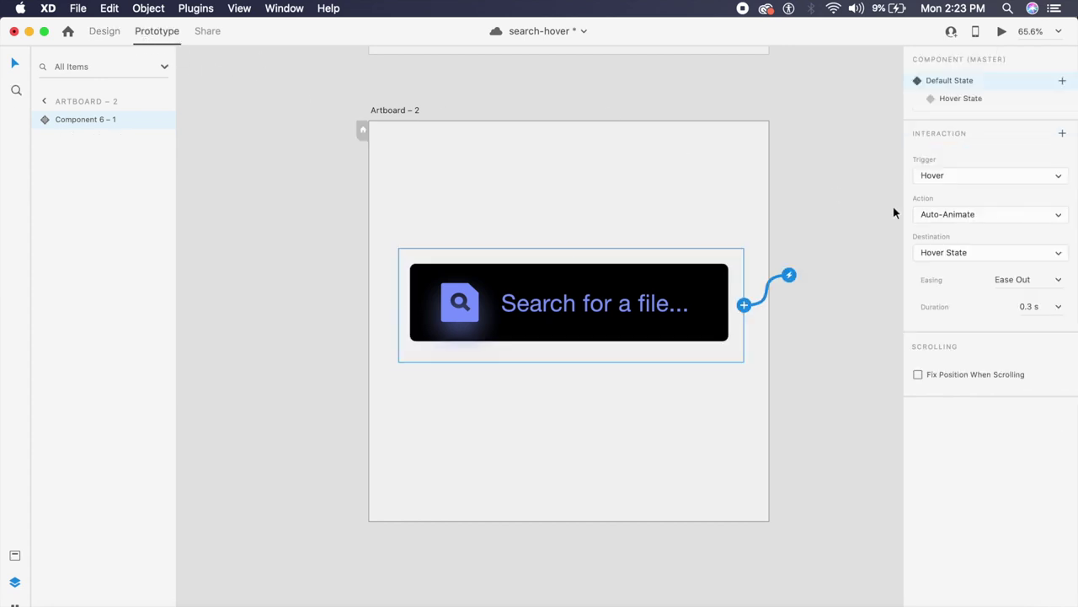
{"action": "left_click", "coordinate": [1057, 280]}
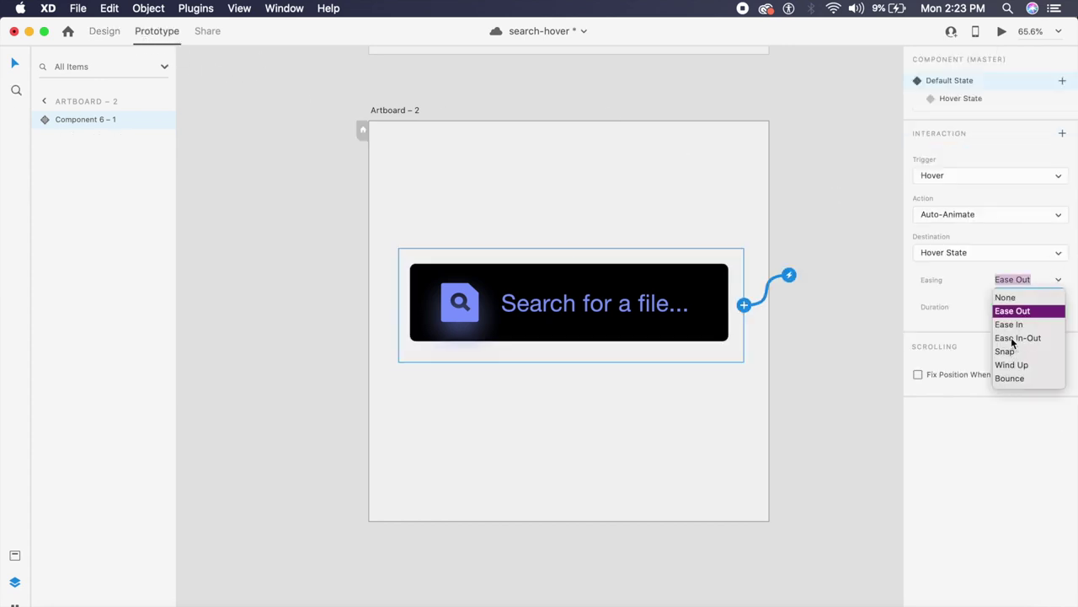
{"action": "left_click", "coordinate": [1013, 339]}
{"action": "left_click", "coordinate": [1058, 308]}
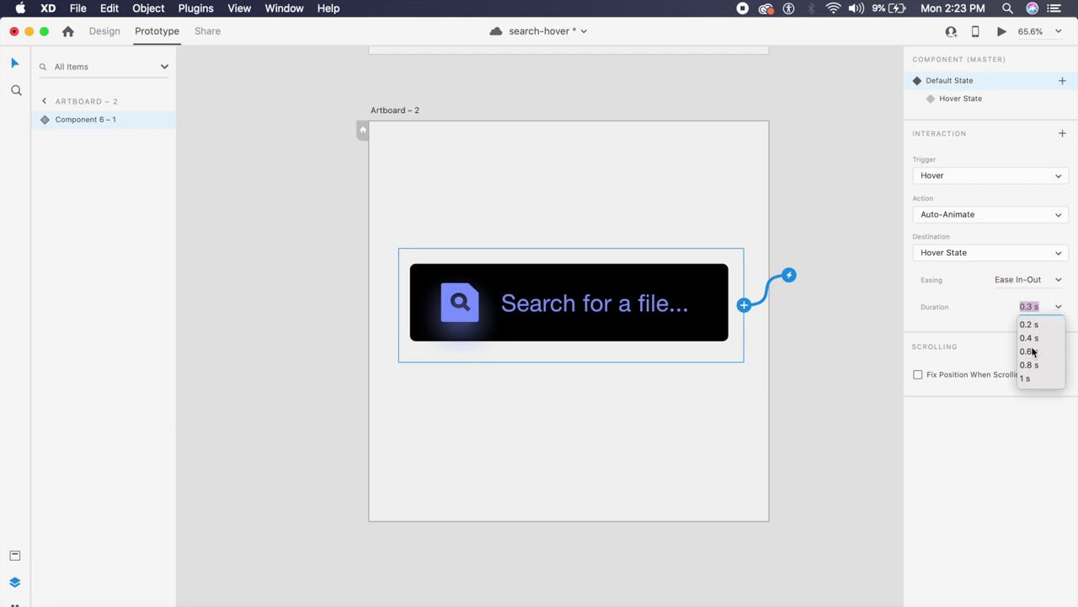
{"action": "left_click", "coordinate": [1036, 359]}
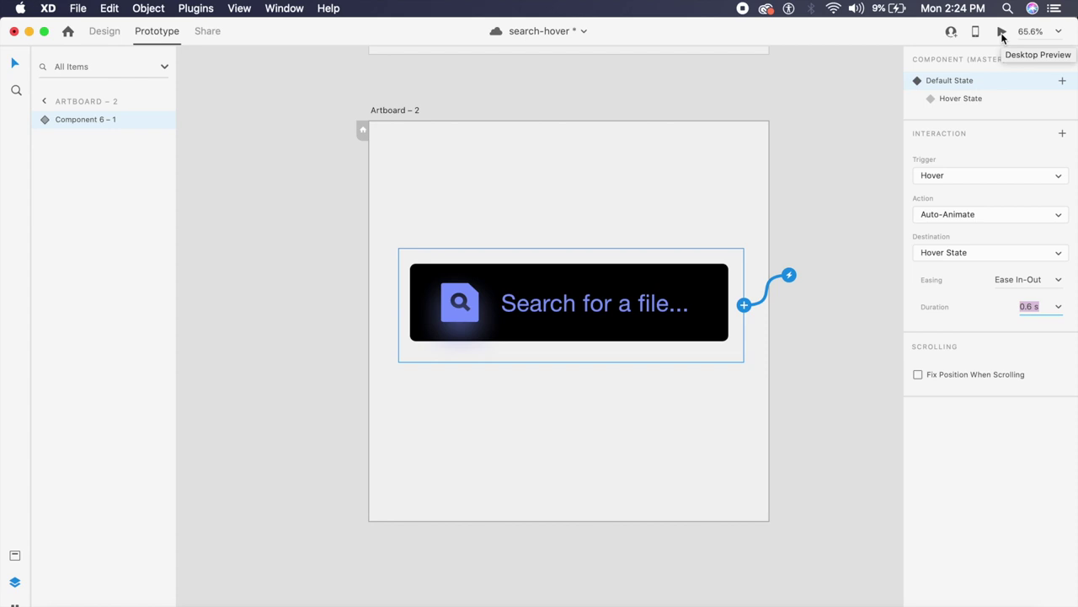
- Preview the black file-search bar's hover animation in the desktop preview
{"action": "left_click", "coordinate": [1001, 33]}
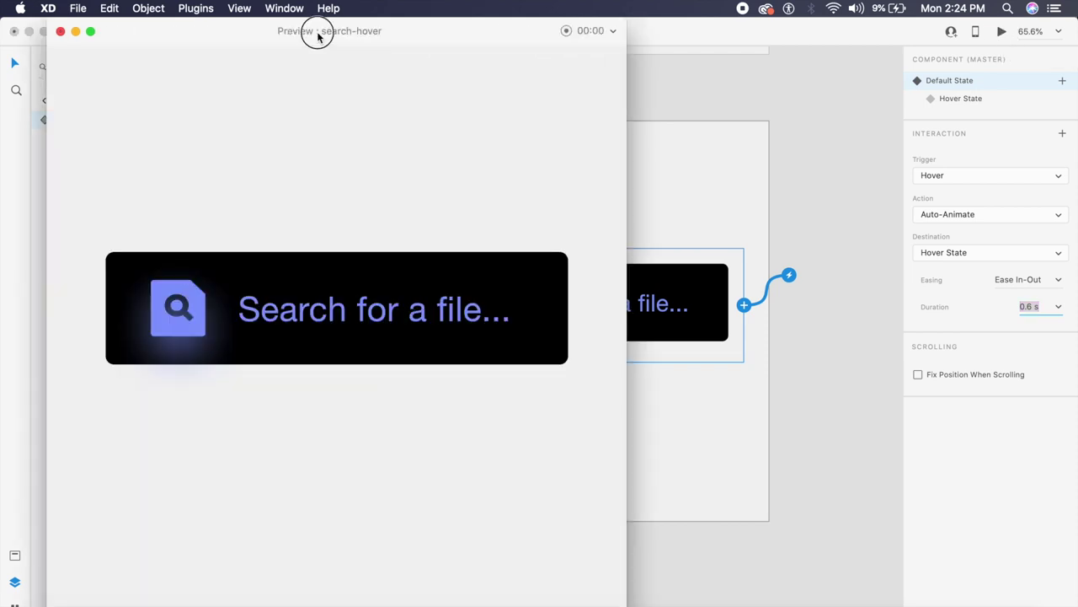
{"action": "left_click_drag", "start_coordinate": [317, 36], "coordinate": [361, 32]}
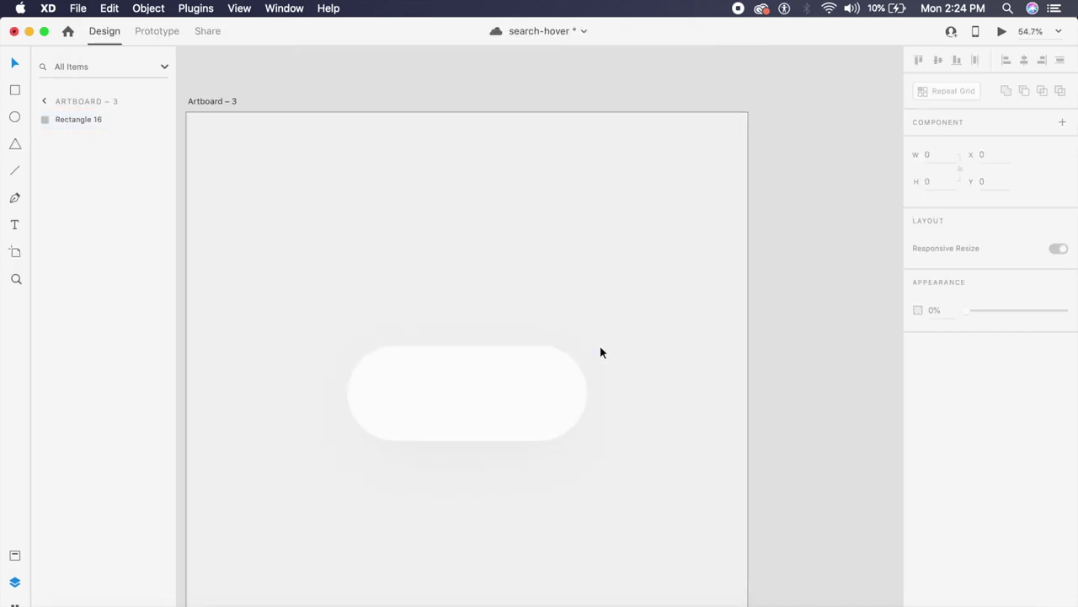
- Examine the white pill's corner radius and its shadow blur and colour settings on Artboard – 3
{"action": "left_click", "coordinate": [601, 353]}
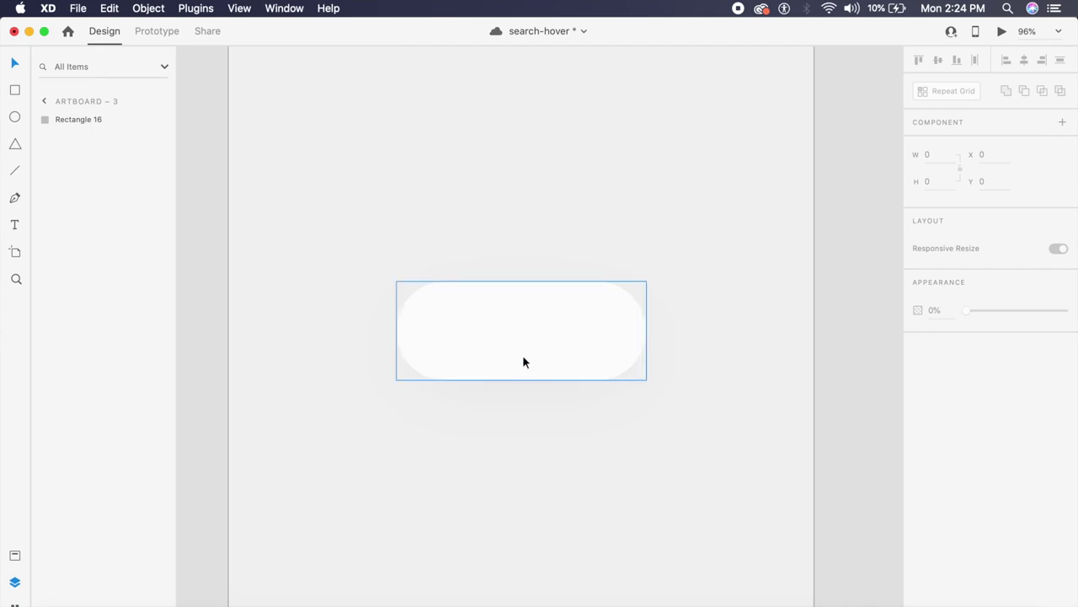
{"action": "left_click", "coordinate": [564, 352]}
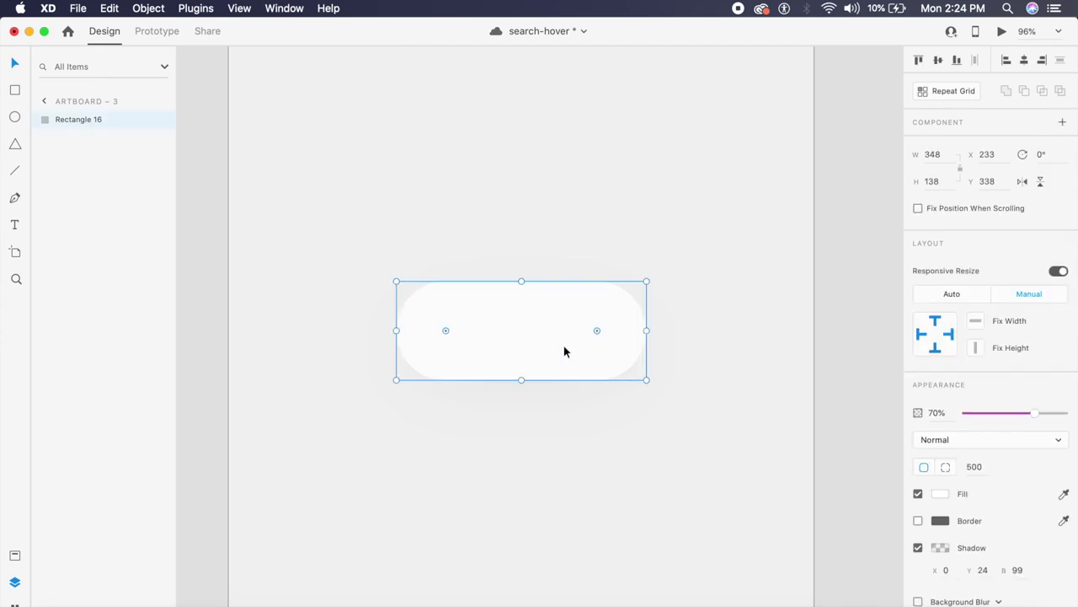
{"action": "left_click", "coordinate": [989, 468]}
{"action": "left_click", "coordinate": [700, 415]}
{"action": "left_click", "coordinate": [624, 367]}
{"action": "left_click", "coordinate": [645, 421]}
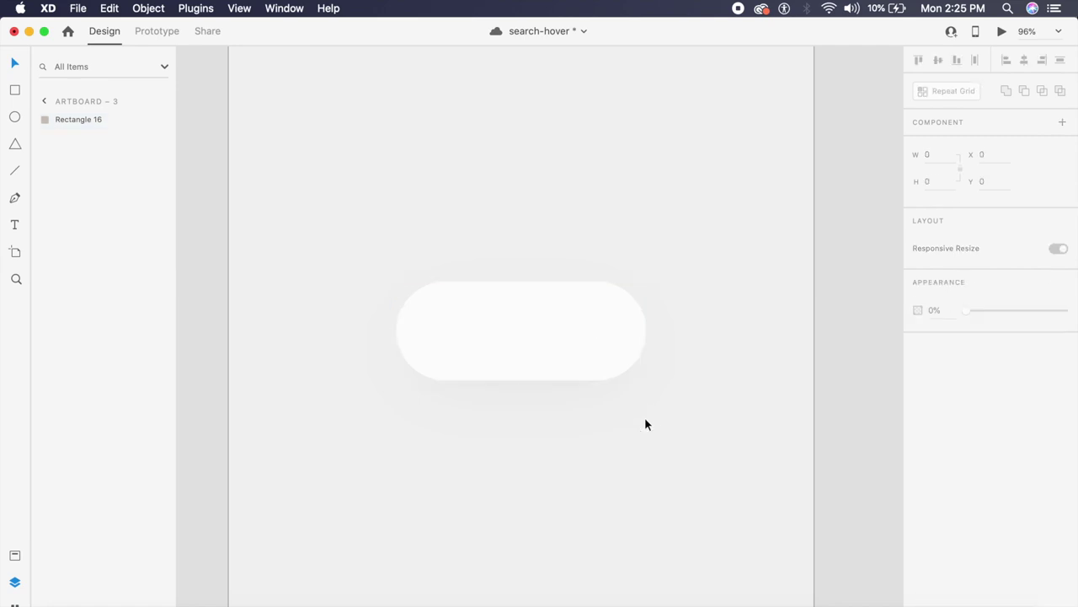
{"action": "left_click", "coordinate": [568, 332]}
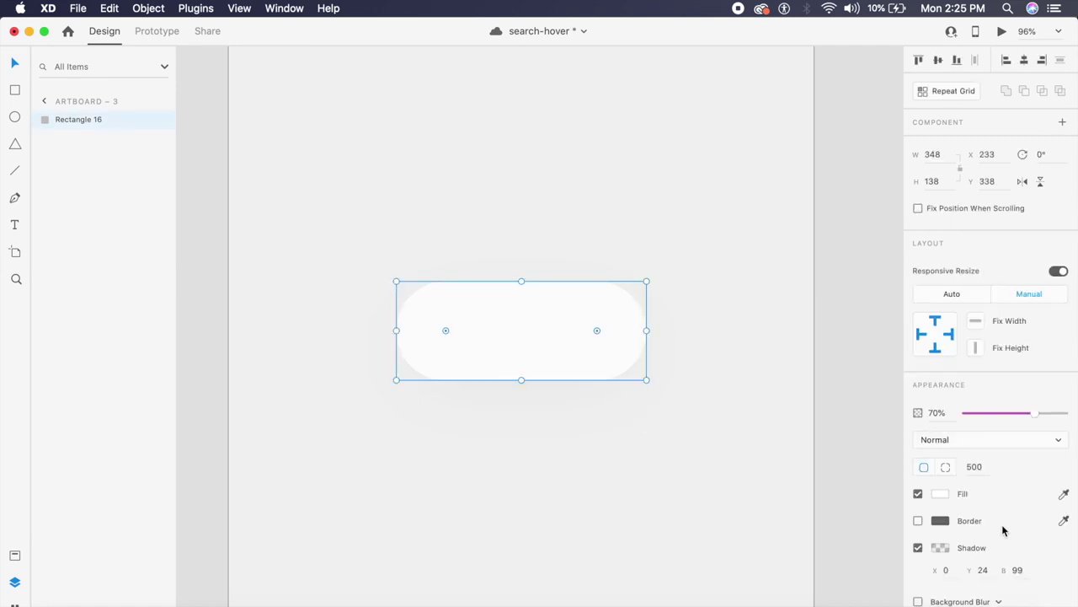
{"action": "left_click", "coordinate": [1025, 570]}
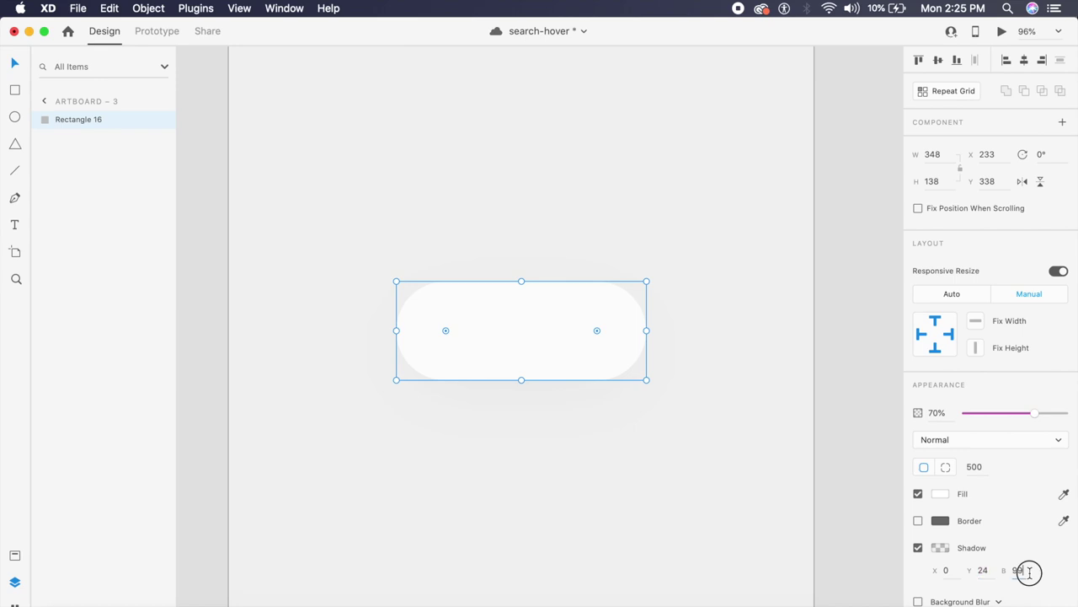
{"action": "left_click", "coordinate": [938, 548]}
{"action": "left_click", "coordinate": [781, 370]}
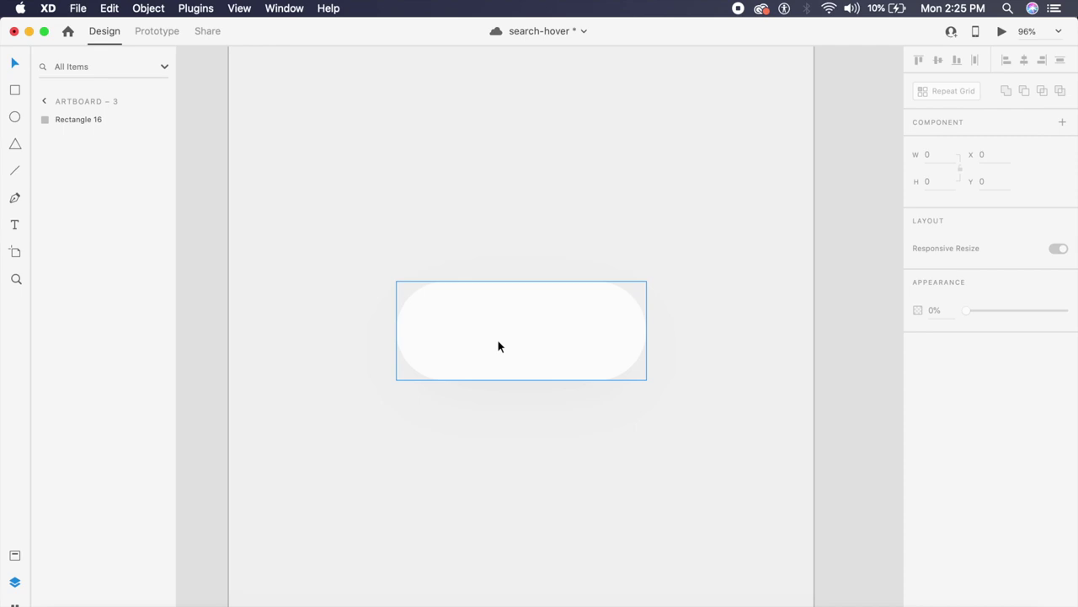
- Duplicate the white pill, fill the copy with the saved #FF842B - #FF9E57 gradient and set its opacity to 100%
{"action": "left_click_drag", "start_coordinate": [498, 346], "coordinate": [576, 466]}
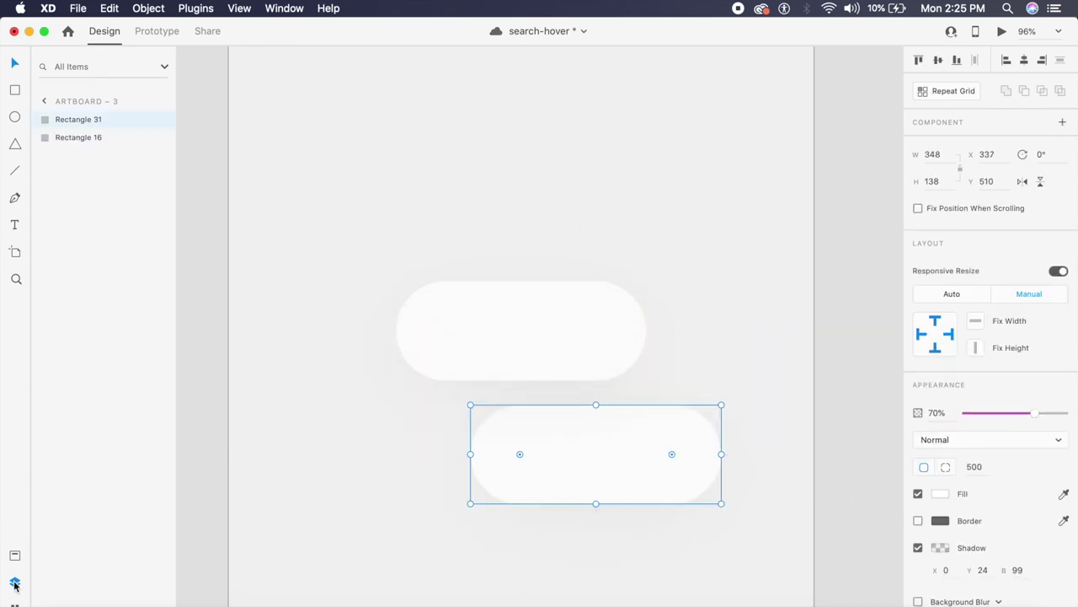
{"action": "left_click", "coordinate": [15, 554]}
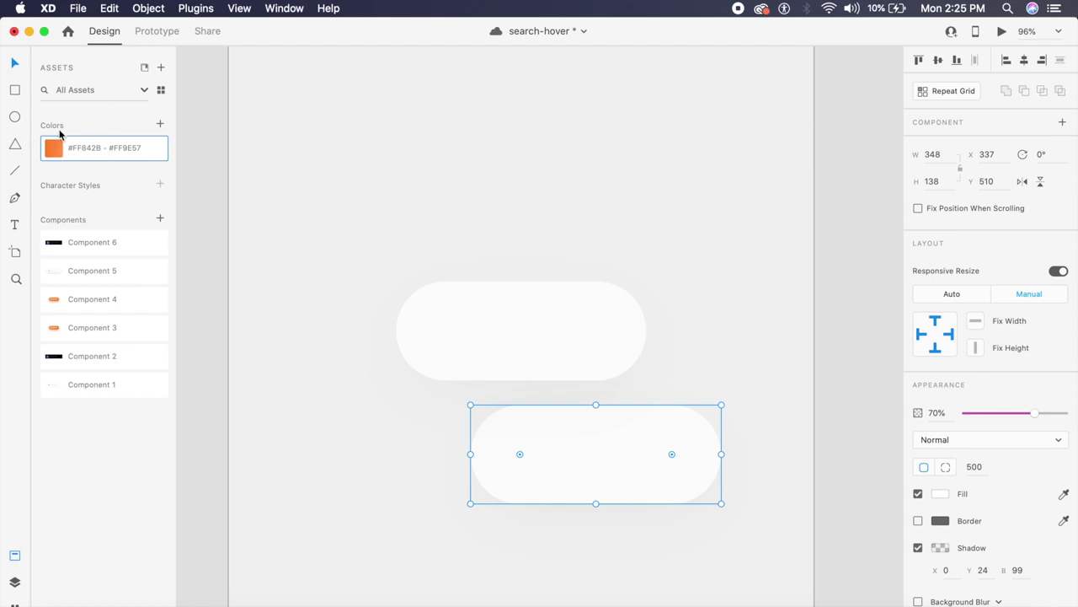
{"action": "left_click", "coordinate": [88, 151]}
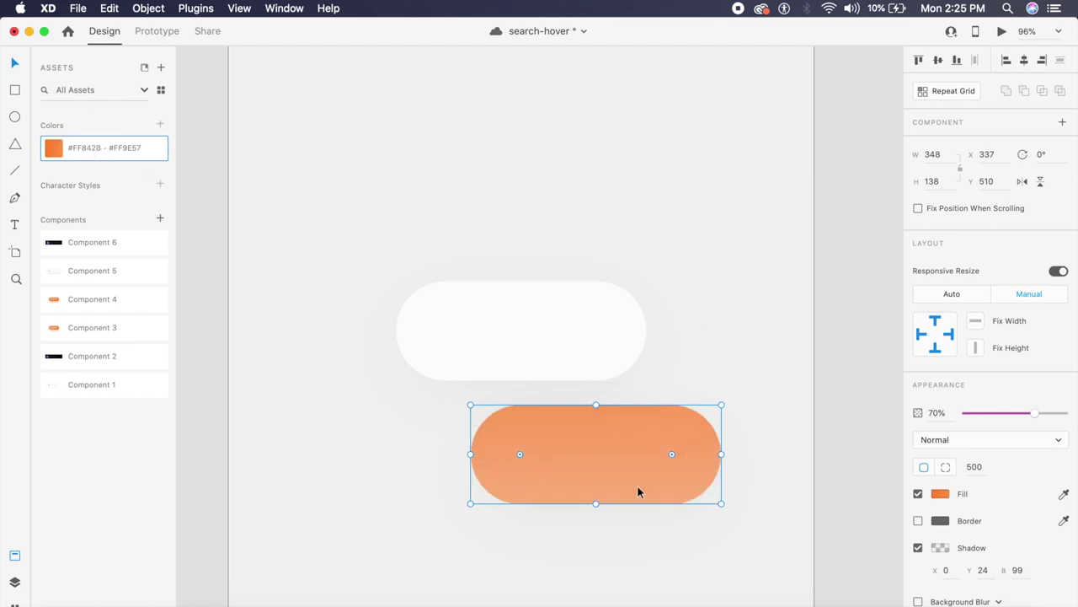
{"action": "left_click_drag", "start_coordinate": [1036, 419], "coordinate": [1074, 420]}
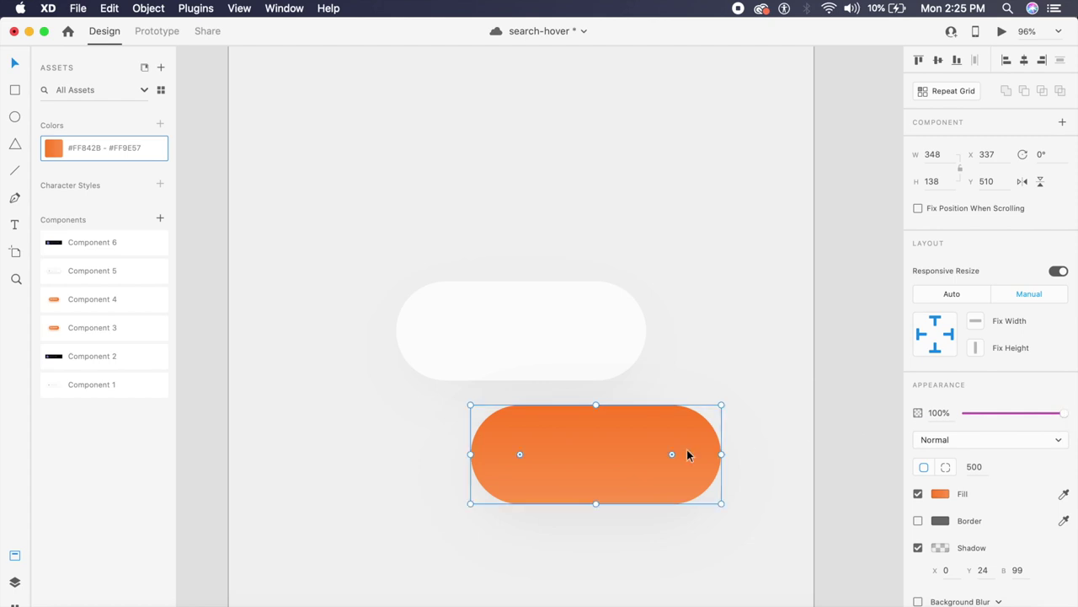
- Angle the orange pill's linear gradient diagonally, with #FF9E57 at its upper-left edge and #FF842B at its lower-right edge
{"action": "left_click", "coordinate": [939, 496]}
{"action": "left_click_drag", "start_coordinate": [594, 503], "coordinate": [499, 412]}
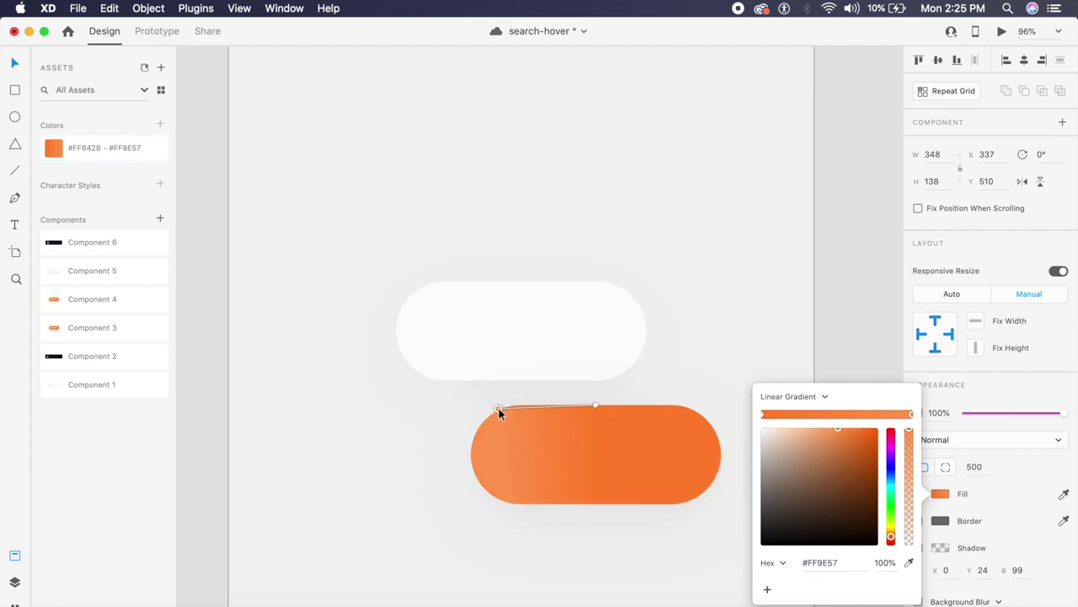
{"action": "left_click_drag", "start_coordinate": [595, 406], "coordinate": [694, 494]}
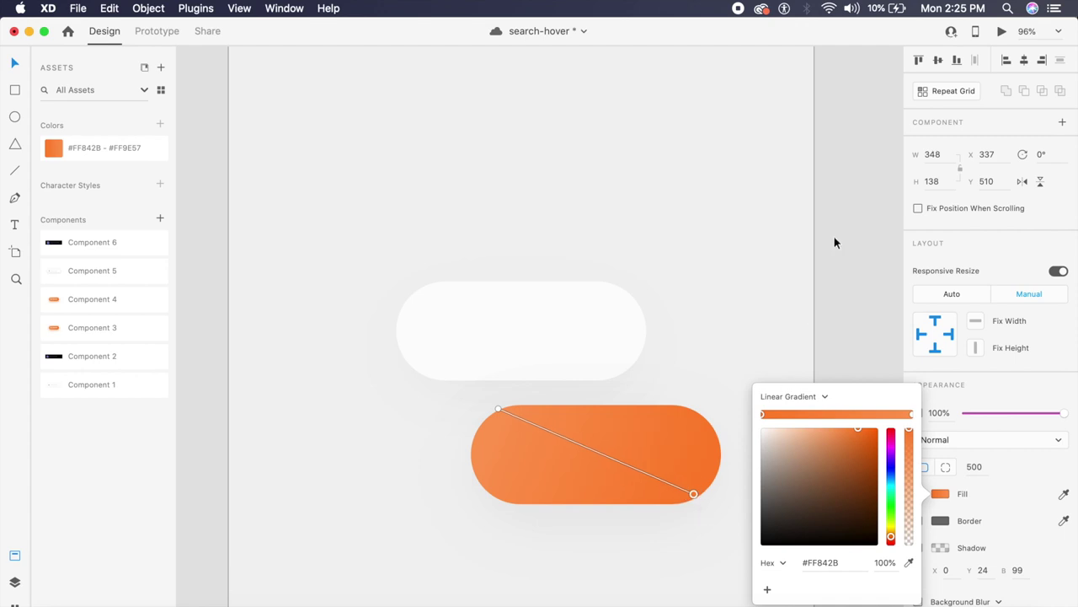
{"action": "left_click", "coordinate": [790, 267]}
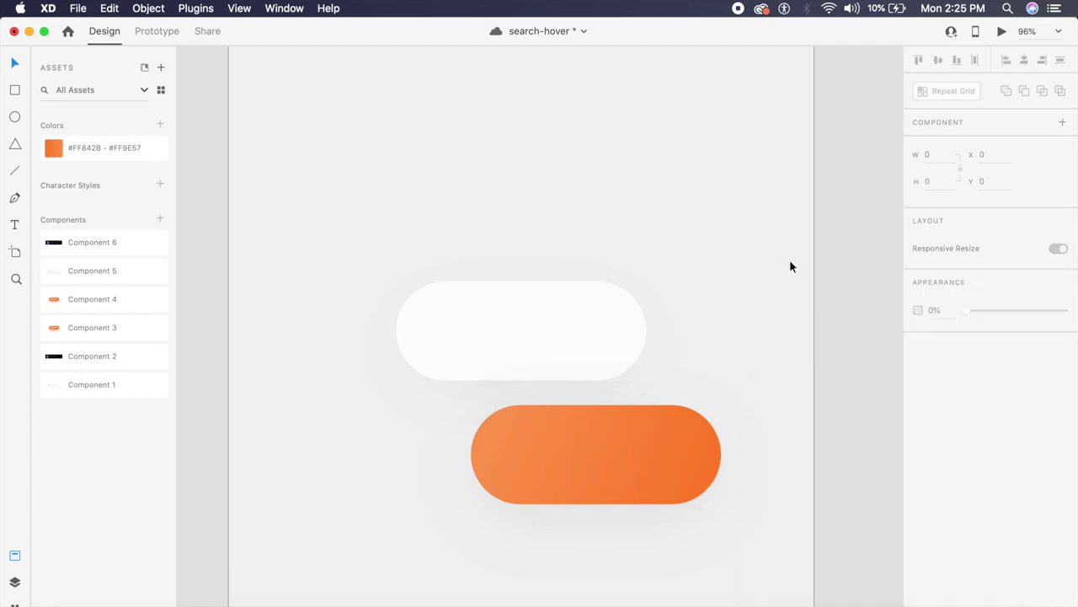
- Position the orange pill inside the white pill and resize it to about 332 × 125, leaving a thin white rim
{"action": "left_click_drag", "start_coordinate": [613, 459], "coordinate": [554, 342]}
{"action": "left_click_drag", "start_coordinate": [660, 390], "coordinate": [640, 376]}
{"action": "left_click_drag", "start_coordinate": [575, 344], "coordinate": [558, 333]}
{"action": "scroll", "coordinate": [557, 333], "scroll_direction": "up", "scroll_amount": 5}
{"action": "left_click_drag", "start_coordinate": [694, 328], "coordinate": [715, 327]}
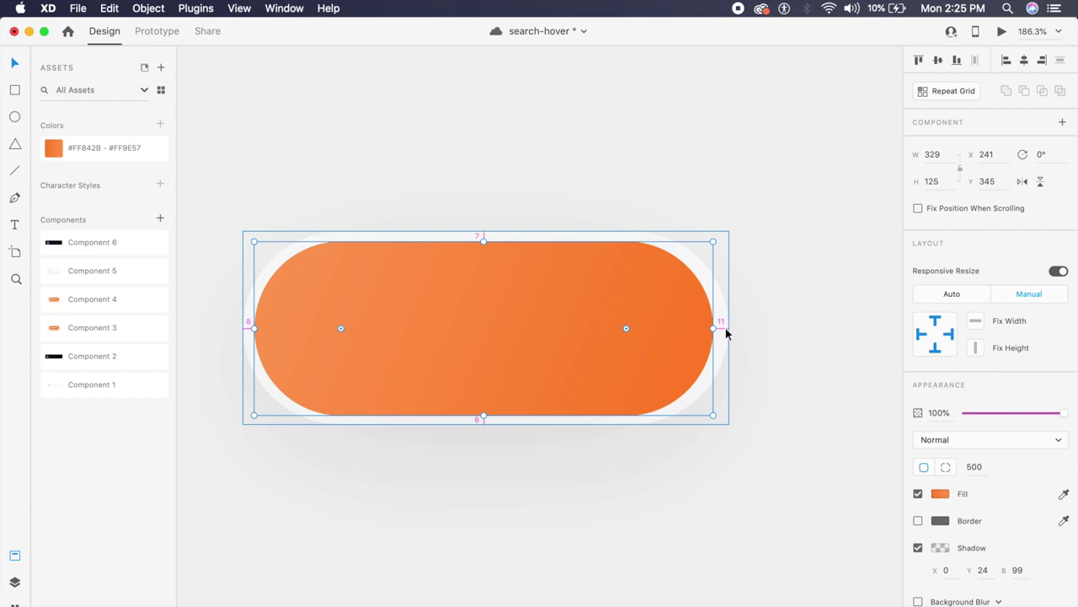
{"action": "left_click", "coordinate": [704, 217]}
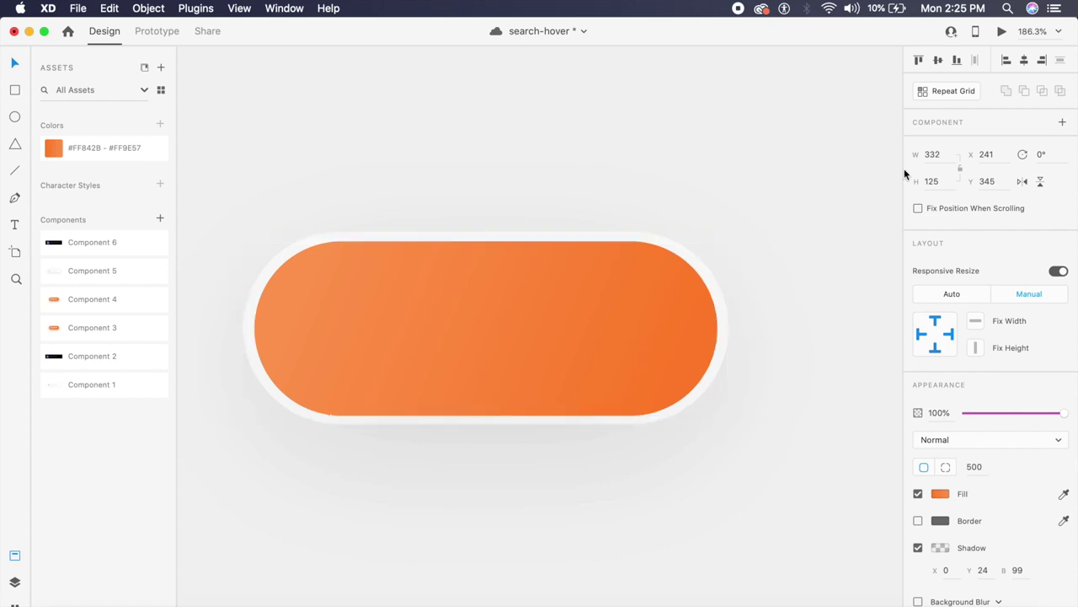
- Sample the orange pill's colour #FF862E for its shadow and set the shadow opacity to 45%
{"action": "left_click", "coordinate": [624, 270]}
{"action": "left_click", "coordinate": [938, 548]}
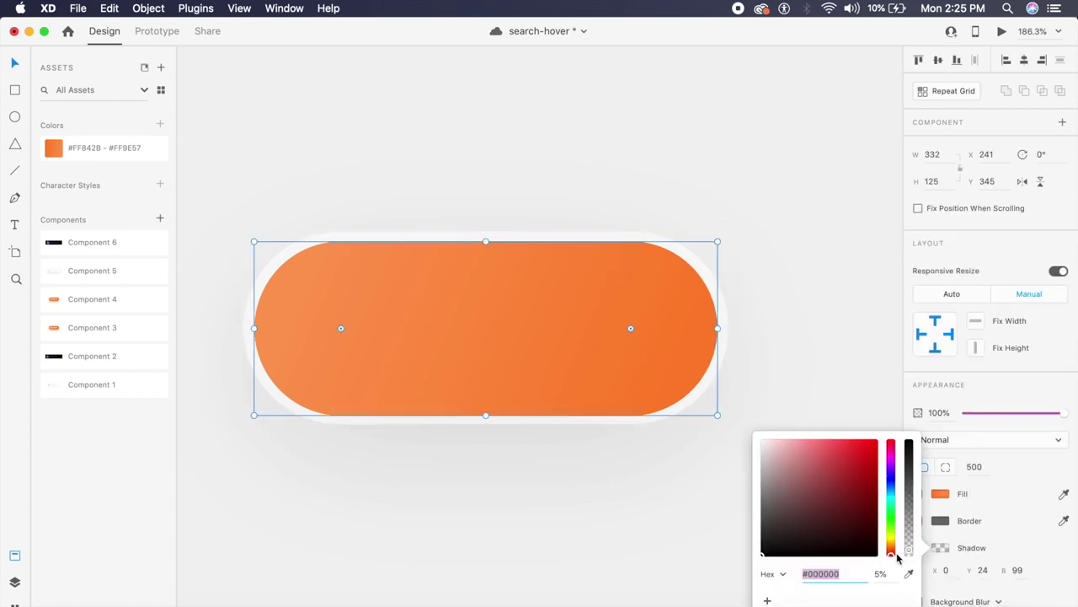
{"action": "left_click", "coordinate": [907, 573]}
{"action": "left_click", "coordinate": [675, 319]}
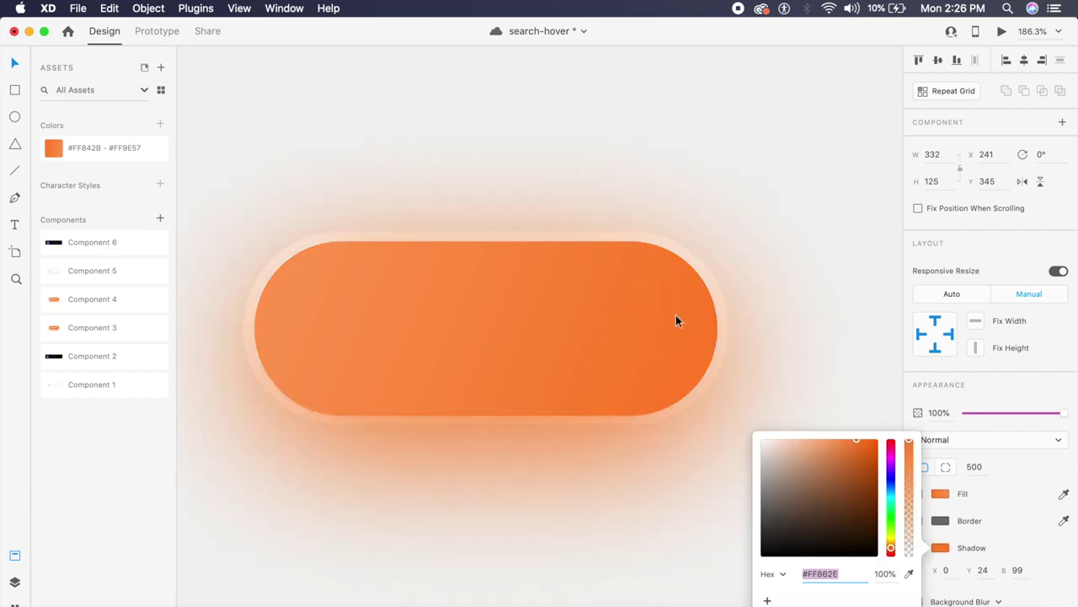
{"action": "left_click", "coordinate": [888, 577]}
{"action": "type", "text": "45"}
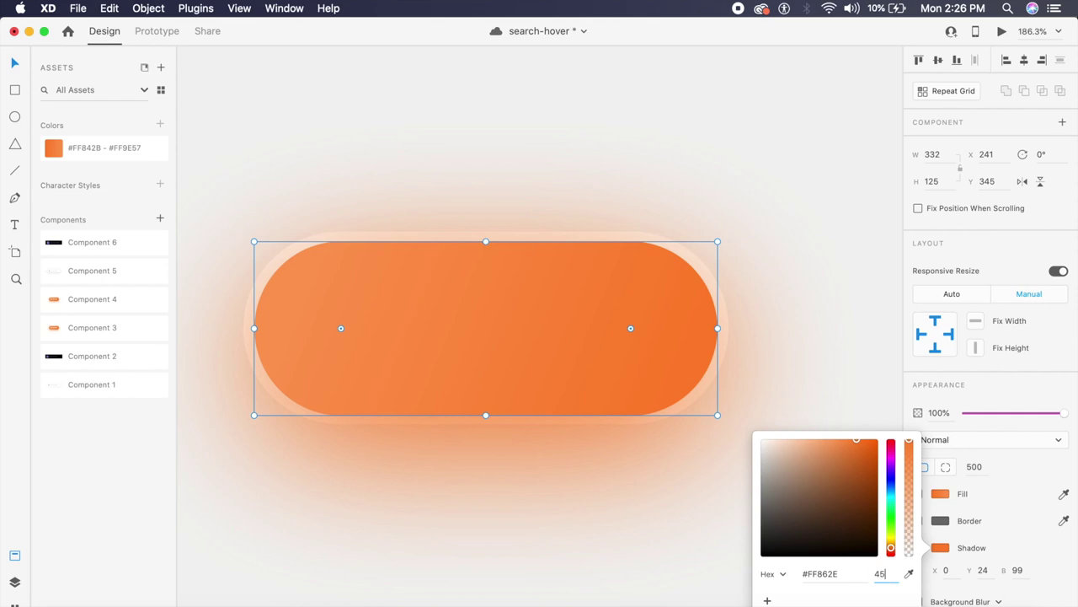
{"action": "key", "text": "Return"}
{"action": "left_click", "coordinate": [857, 353]}
- Place the white magnifier and SEARCH text group on the orange pill and check the text's font settings
{"action": "key", "text": "super+0"}
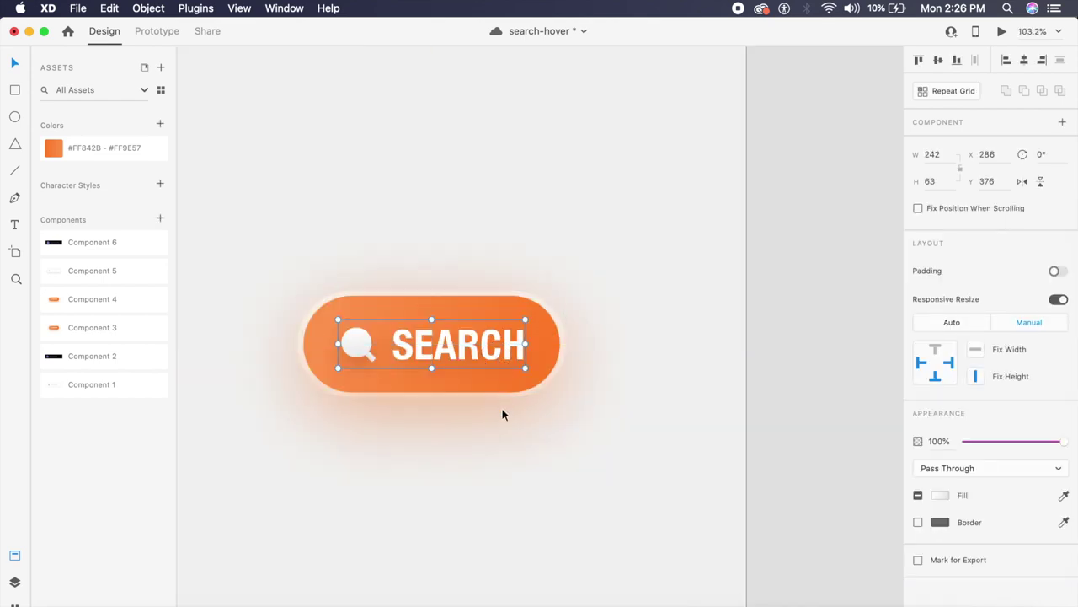
{"action": "left_click", "coordinate": [504, 413]}
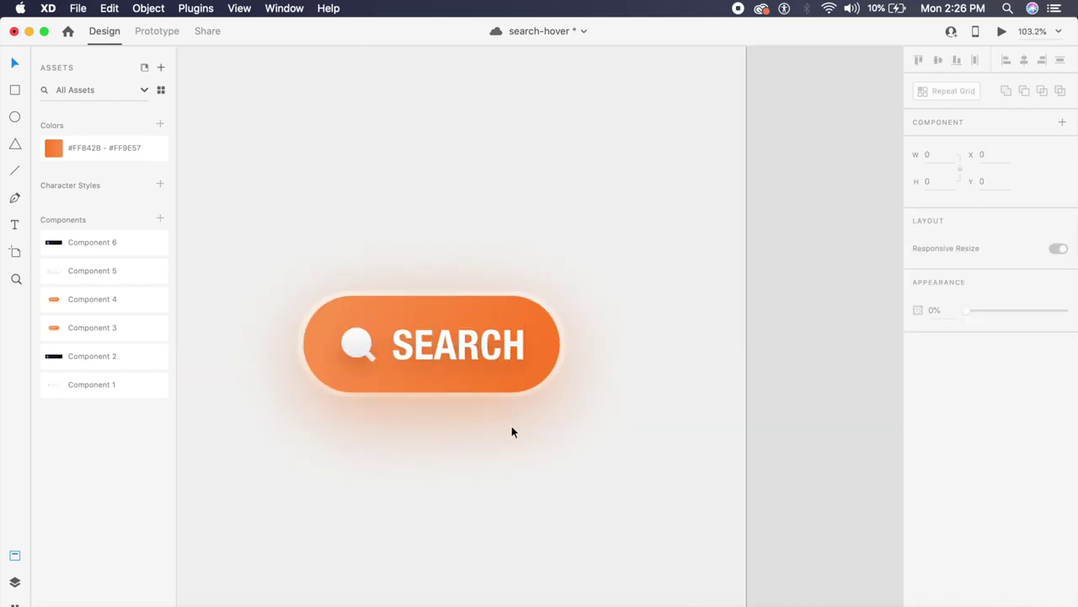
{"action": "scroll", "coordinate": [538, 445], "scroll_direction": "left", "scroll_amount": 2}
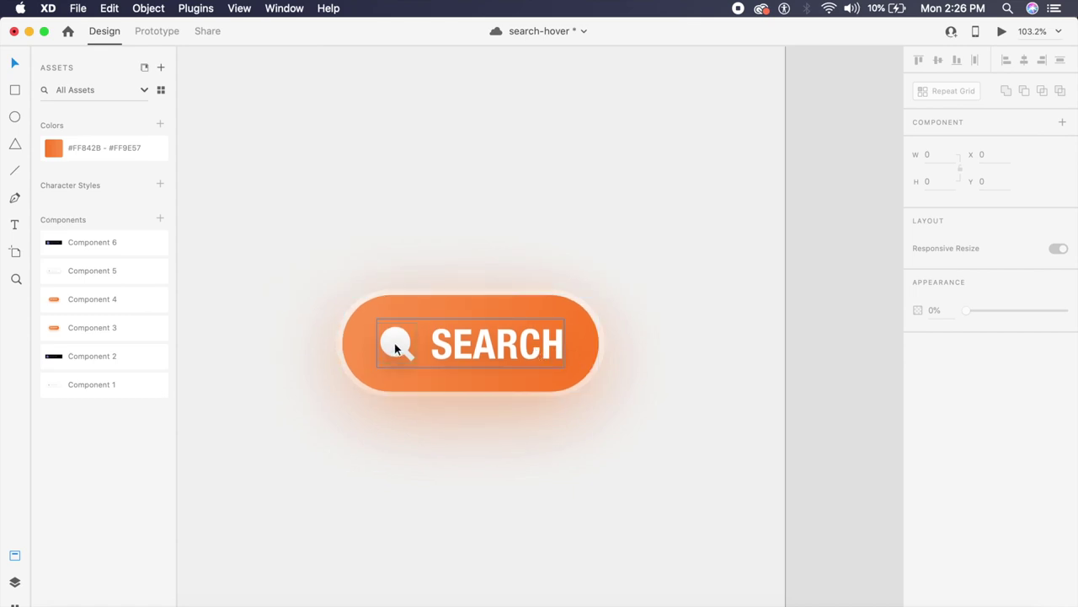
{"action": "double_click", "coordinate": [454, 340]}
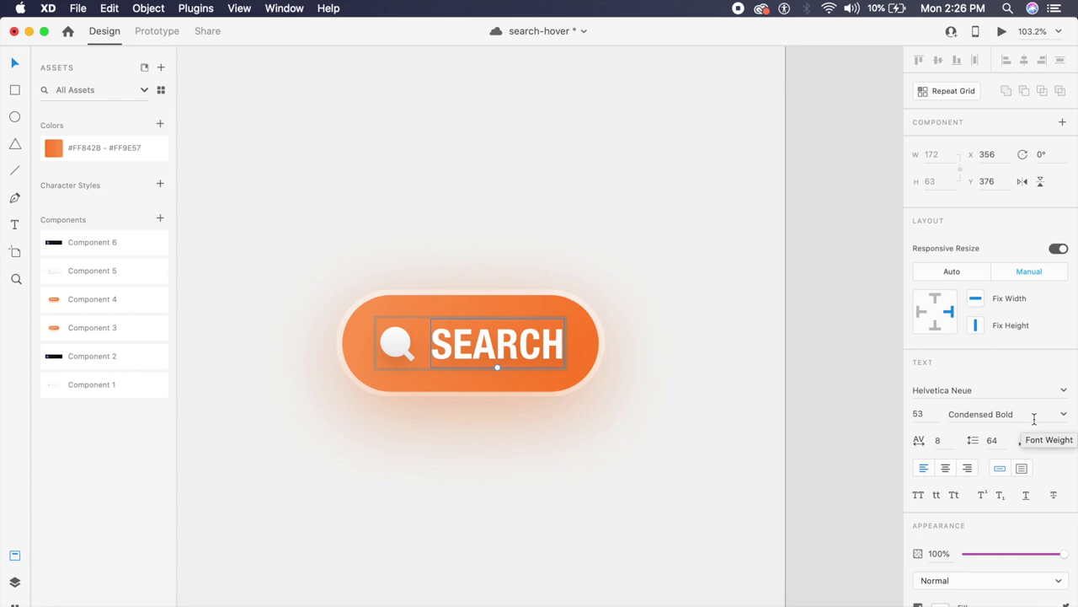
{"action": "left_click", "coordinate": [718, 376]}
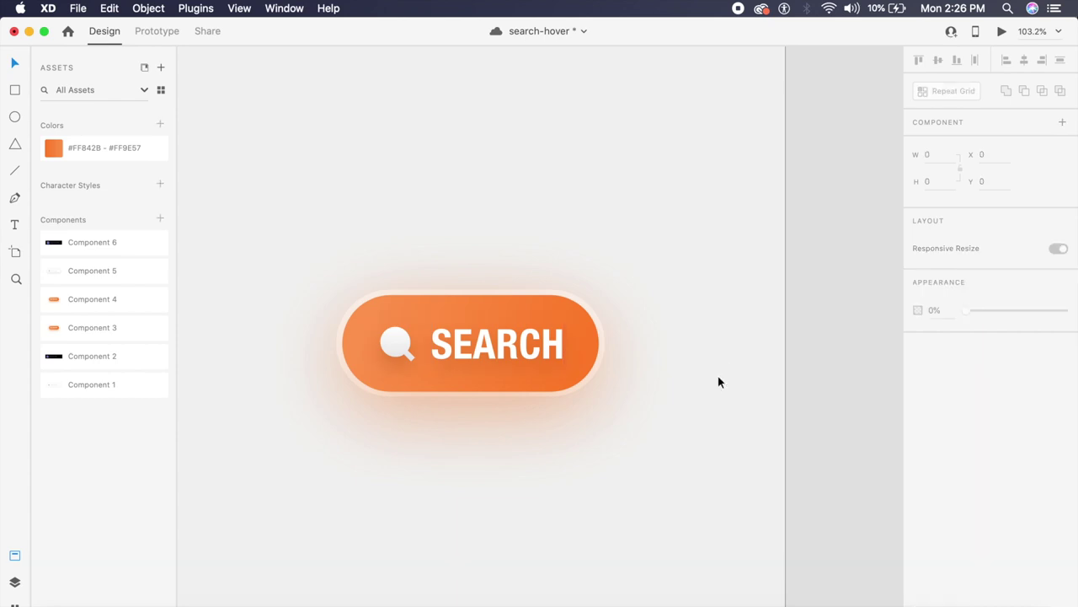
{"action": "left_click", "coordinate": [533, 354]}
{"action": "scroll", "coordinate": [531, 354], "scroll_direction": "down", "scroll_amount": 3}
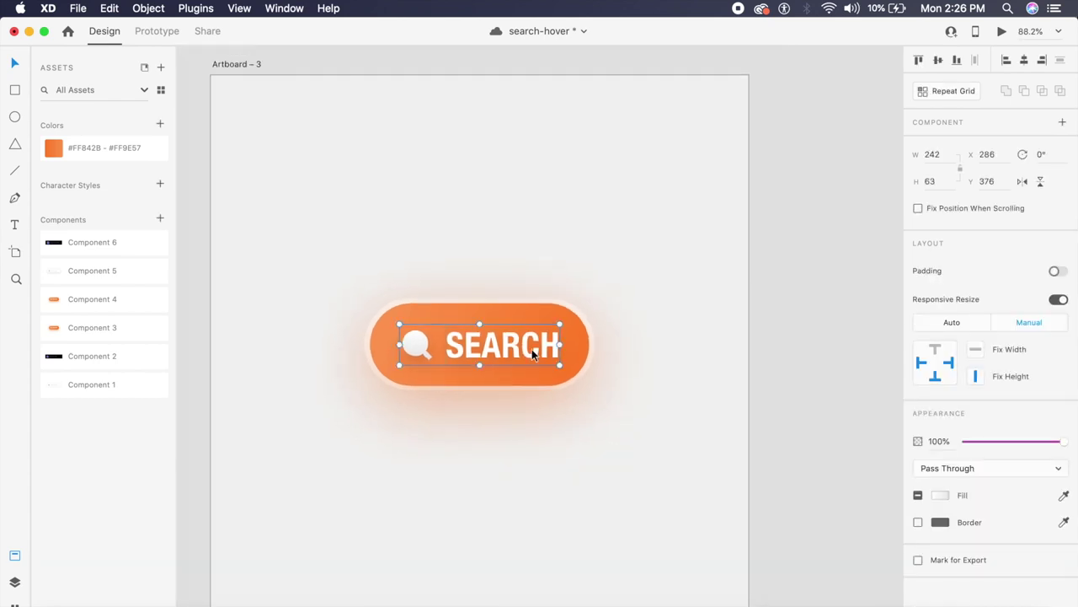
{"action": "left_click", "coordinate": [324, 280]}
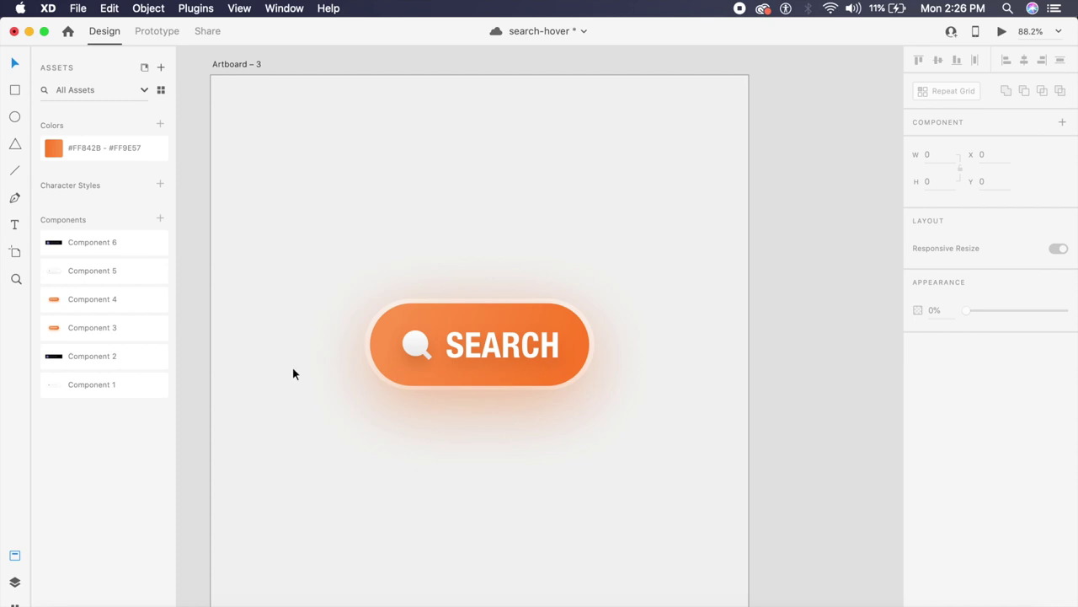
- Draw a circle about 155 px wide below the pill's left end, duplicate it diagonally downward and remove the original's border
{"action": "left_click_drag", "start_coordinate": [293, 371], "coordinate": [453, 472]}
{"action": "key", "text": "Escape"}
{"action": "left_click", "coordinate": [340, 433]}
{"action": "left_click_drag", "start_coordinate": [340, 433], "coordinate": [383, 505]}
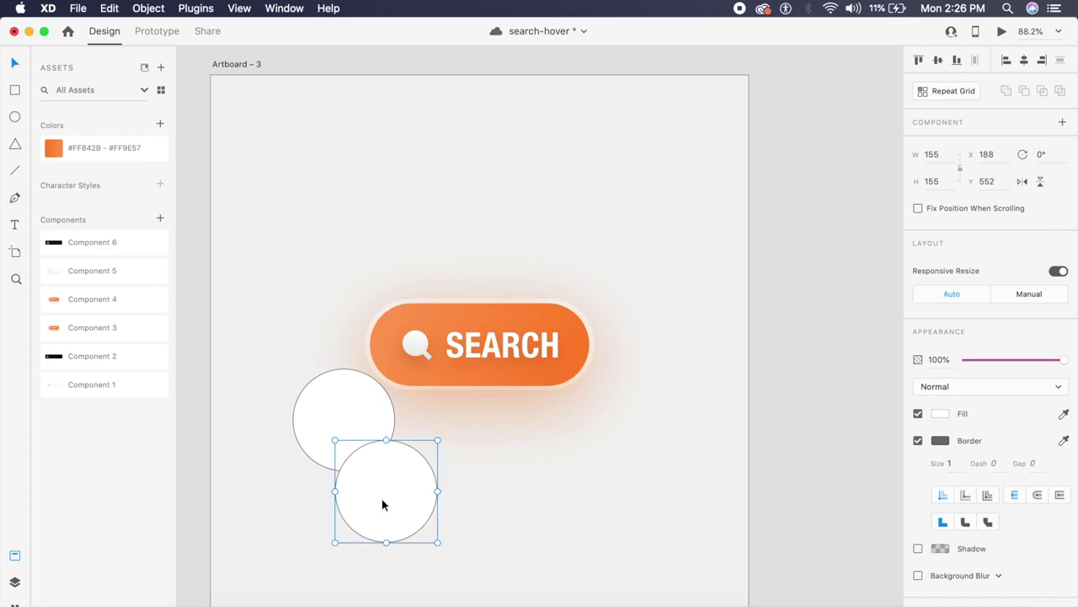
{"action": "left_click", "coordinate": [331, 413]}
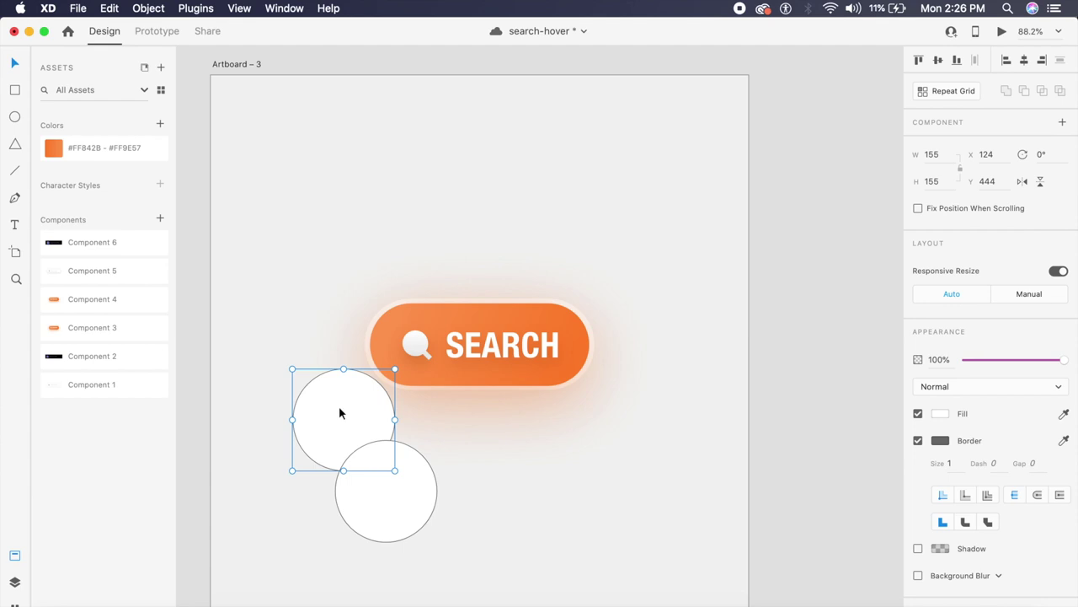
{"action": "left_click", "coordinate": [918, 440]}
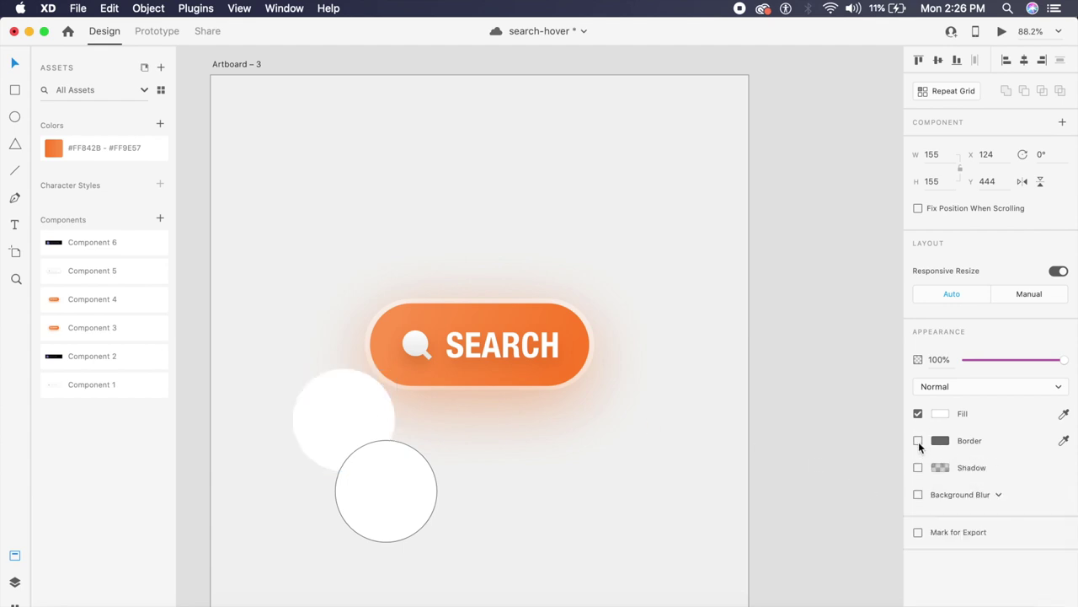
{"action": "left_click", "coordinate": [611, 470]}
- Group the two white circles and move the group up over the orange pill's left end
{"action": "left_click", "coordinate": [308, 430]}
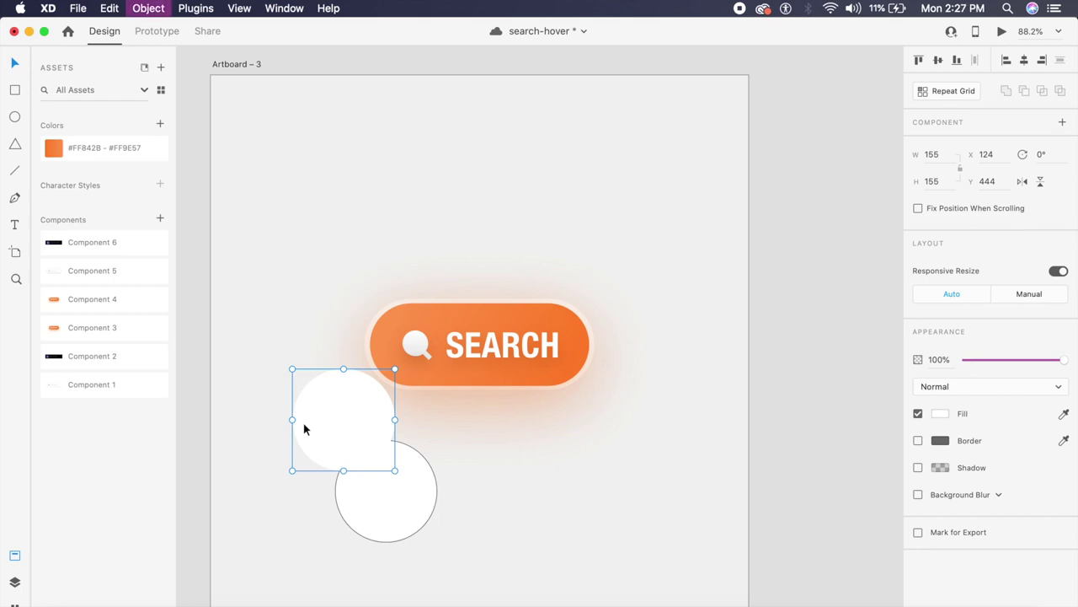
{"action": "left_click", "coordinate": [426, 514], "text": "shift"}
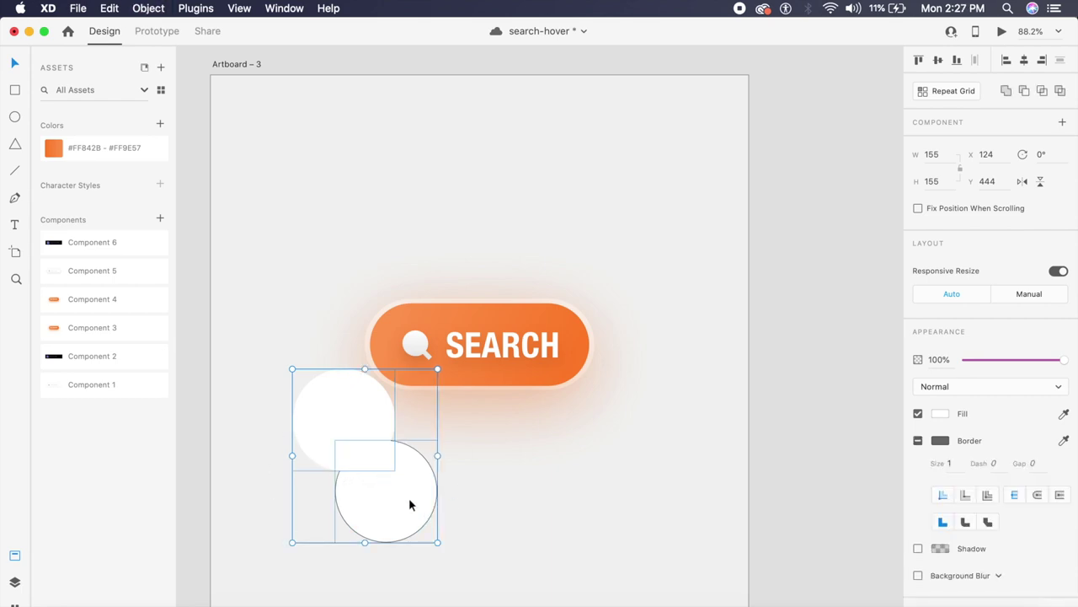
{"action": "key", "text": "super+g"}
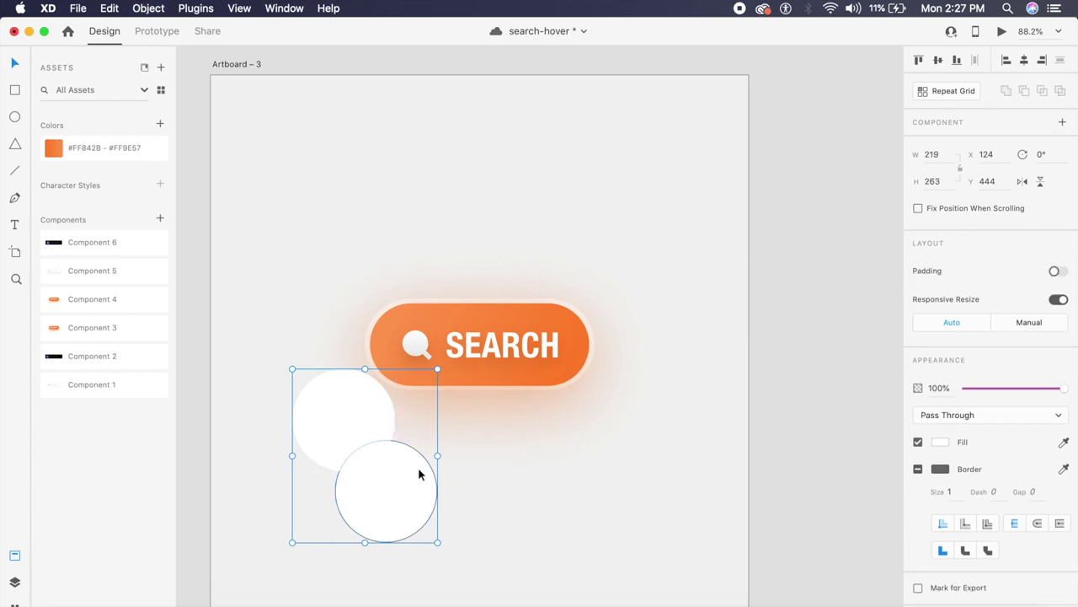
{"action": "left_click_drag", "start_coordinate": [401, 478], "coordinate": [407, 424]}
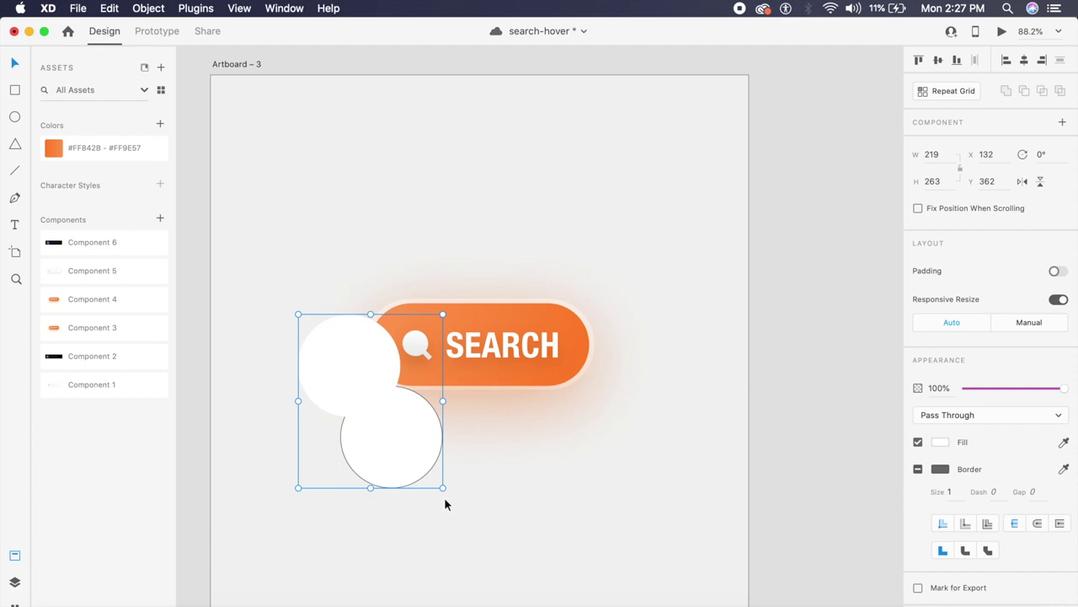
- Rotate the circle group to -6° and shift its upper circle down and to the left within the group
{"action": "left_click_drag", "start_coordinate": [447, 490], "coordinate": [455, 481]}
{"action": "double_click", "coordinate": [345, 409]}
{"action": "left_click_drag", "start_coordinate": [342, 405], "coordinate": [320, 427]}
{"action": "key", "text": "Escape"}
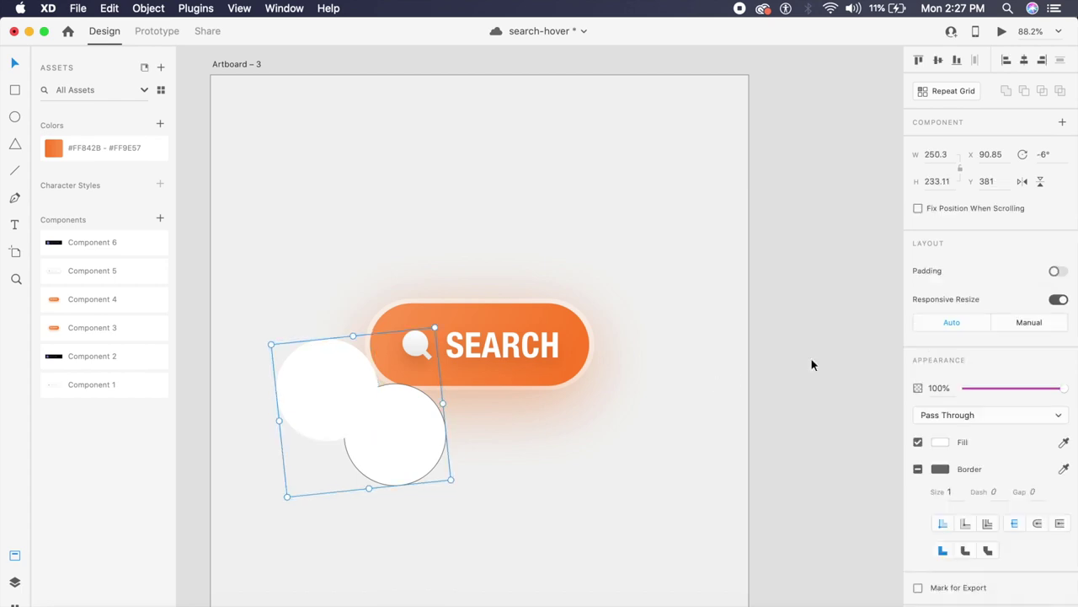
- Duplicate the orange pill in place and mask the white circle group with the copy
{"action": "left_click", "coordinate": [546, 313]}
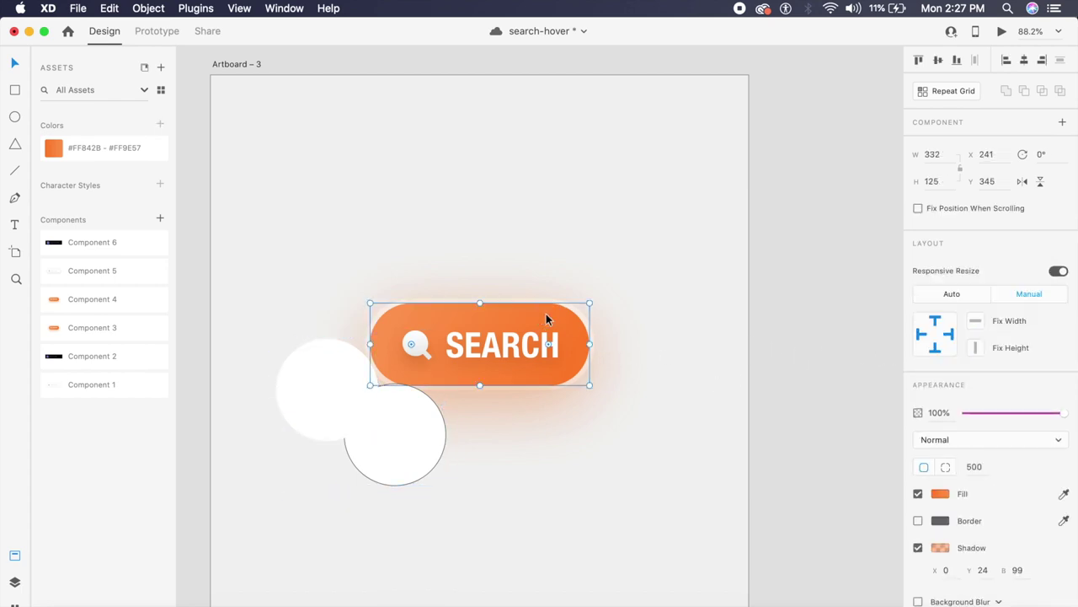
{"action": "scroll", "coordinate": [460, 314], "scroll_direction": "up", "scroll_amount": 6}
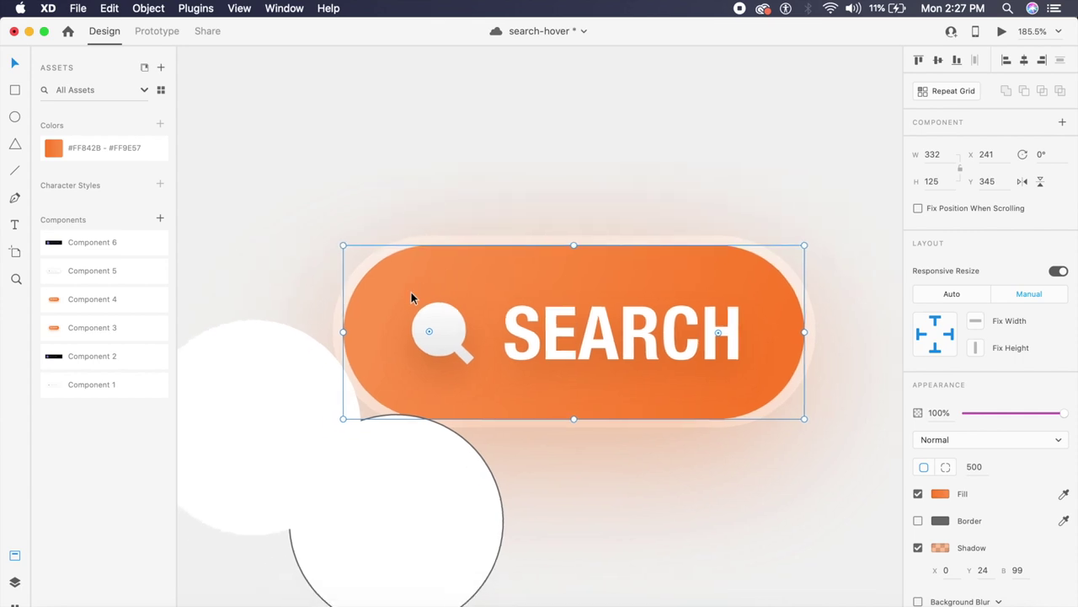
{"action": "key", "text": "super+z"}
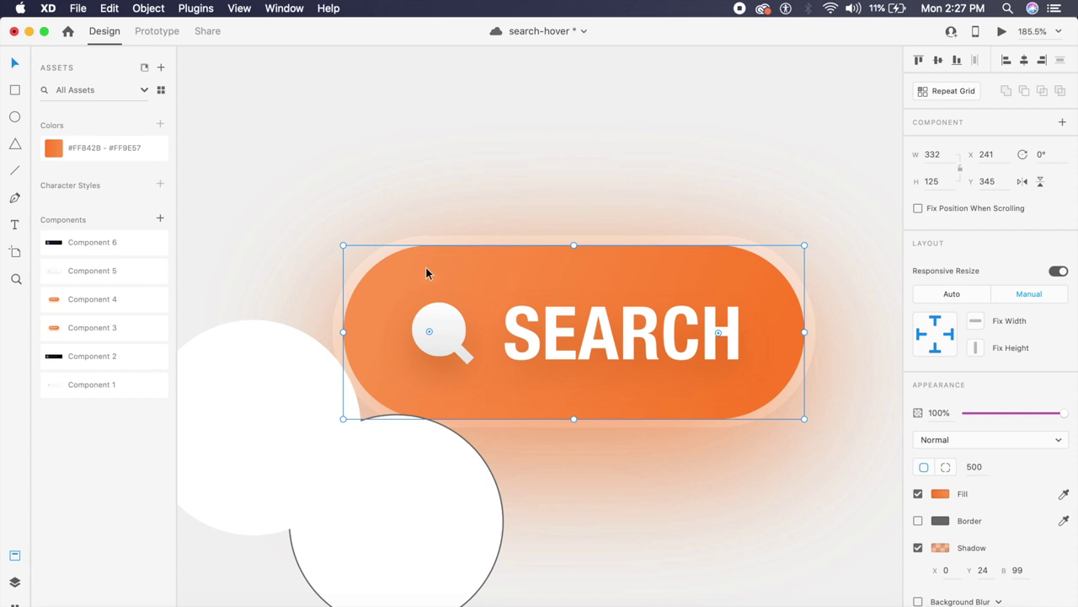
{"action": "left_click", "coordinate": [247, 399], "text": "shift"}
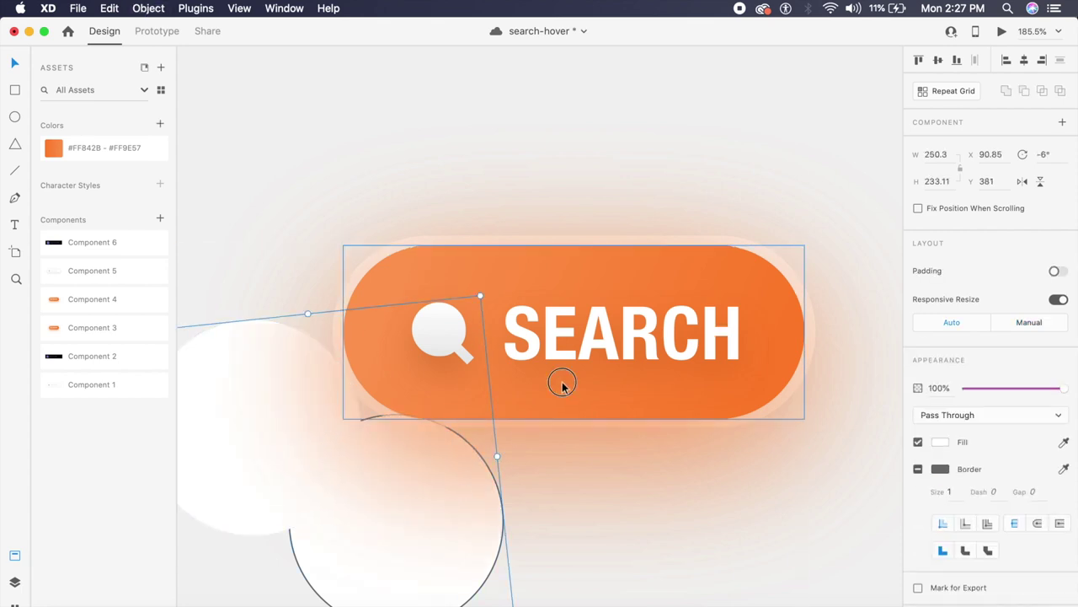
{"action": "key", "text": "shift+super+m"}
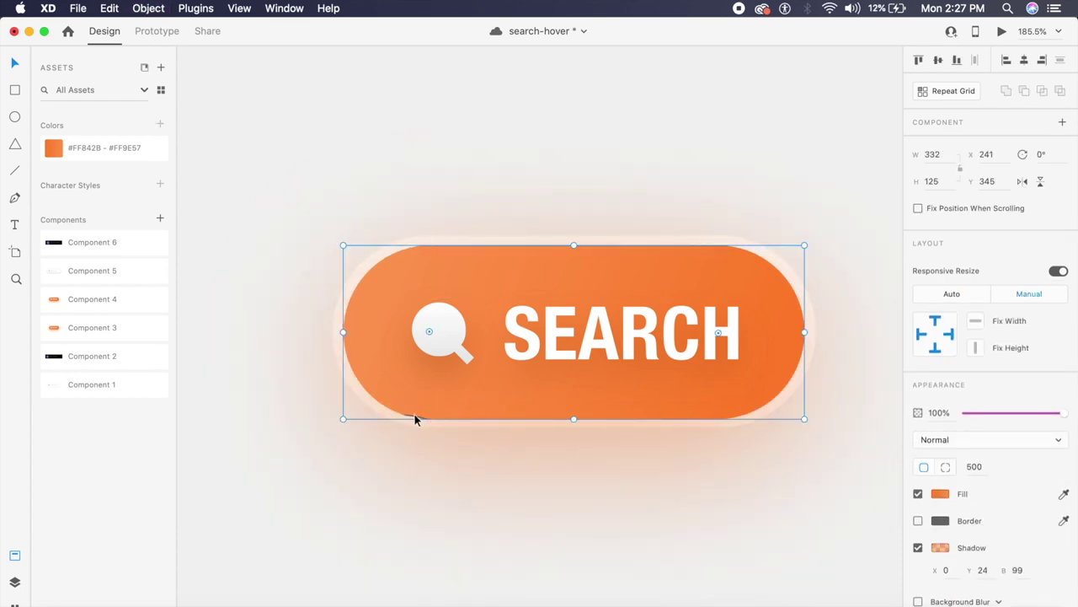
- Nudge the circle group inside the mask slightly down and left, to about X 90, Y 384
{"action": "left_click", "coordinate": [15, 582]}
{"action": "left_click", "coordinate": [47, 137]}
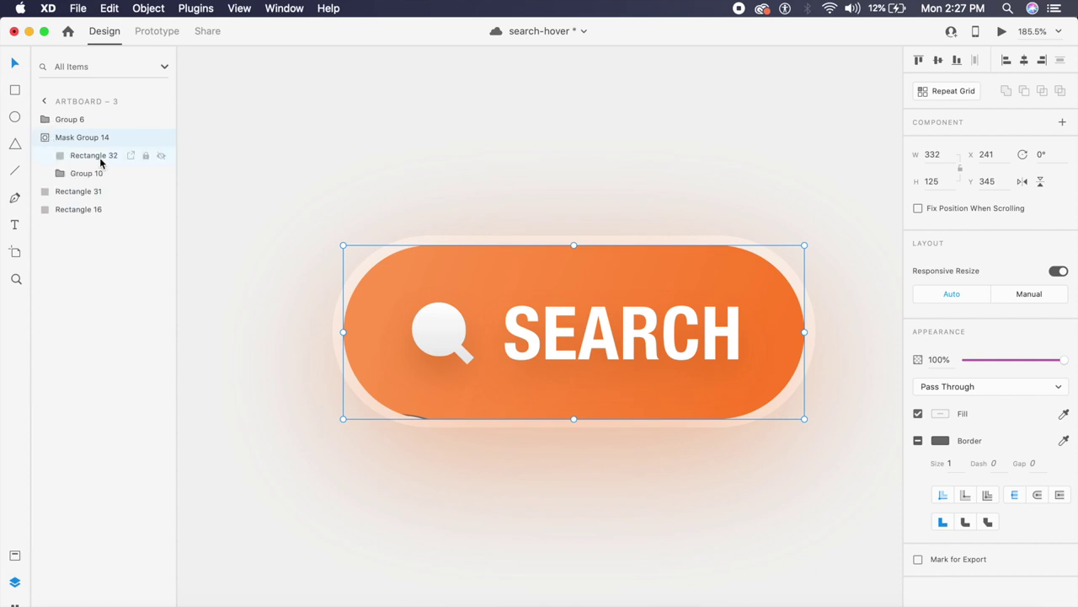
{"action": "left_click", "coordinate": [98, 173]}
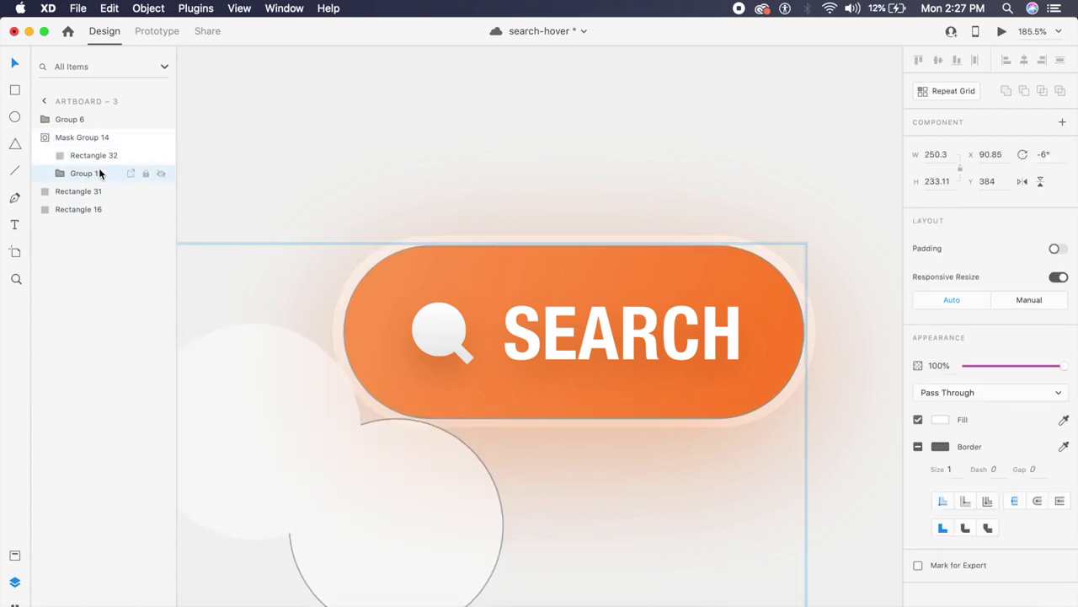
{"action": "left_click", "coordinate": [671, 470]}
- Turn all parts of the orange search button into a component and add a hover state to it
{"action": "key", "text": "super+3"}
{"action": "left_click_drag", "start_coordinate": [337, 251], "coordinate": [750, 553]}
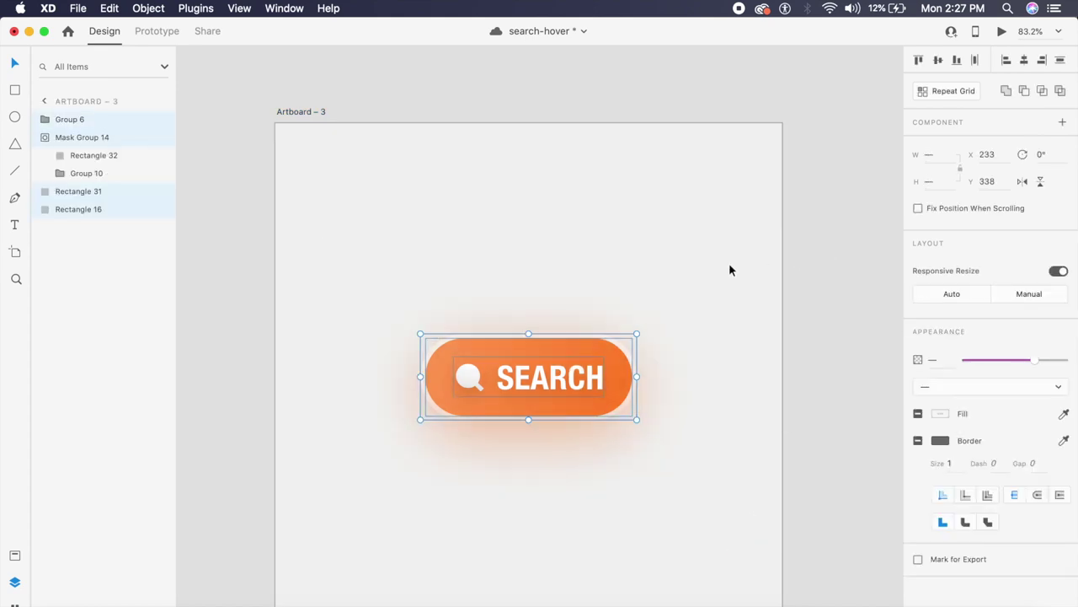
{"action": "key", "text": "super+k"}
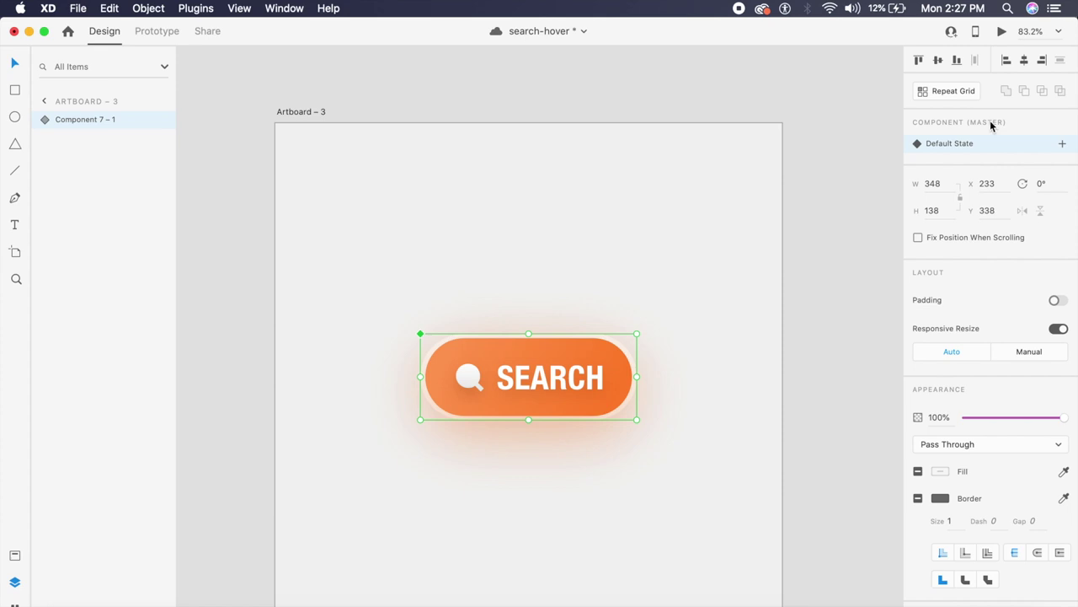
{"action": "left_click", "coordinate": [1063, 144]}
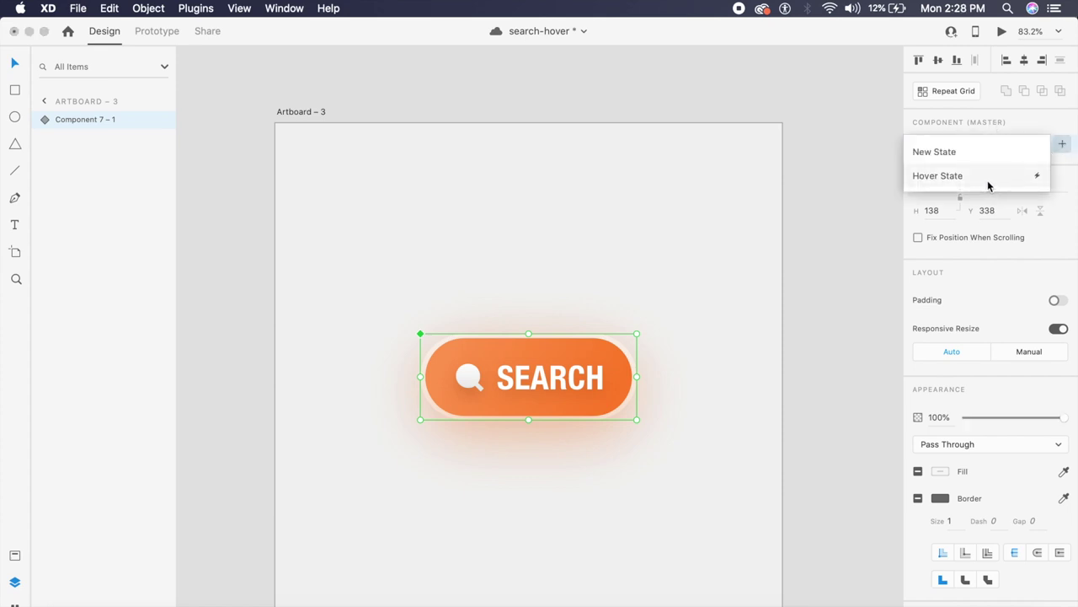
{"action": "left_click", "coordinate": [989, 182]}
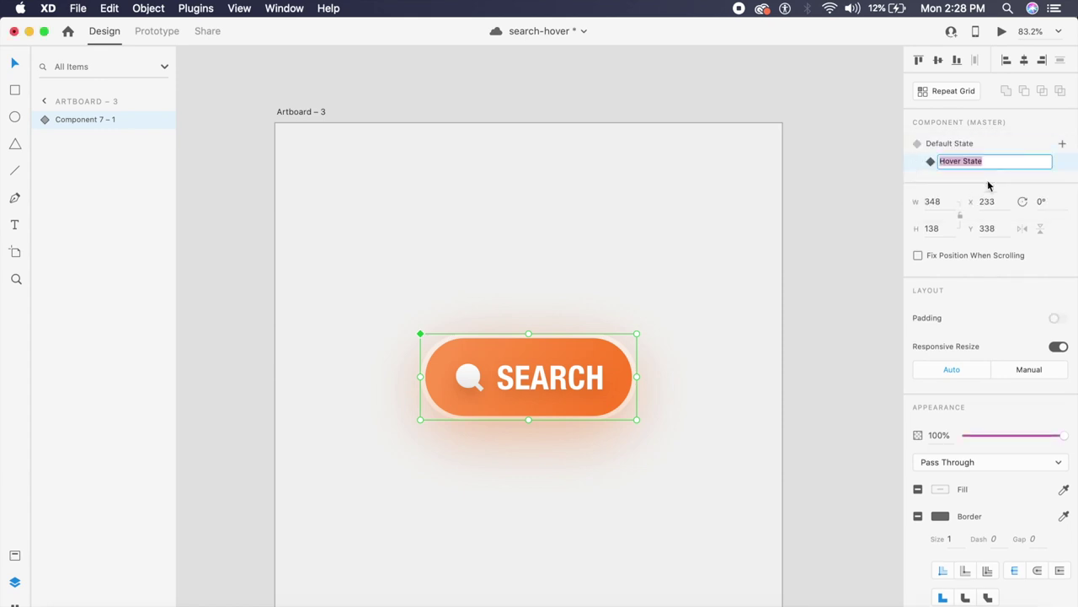
{"action": "left_click", "coordinate": [930, 163]}
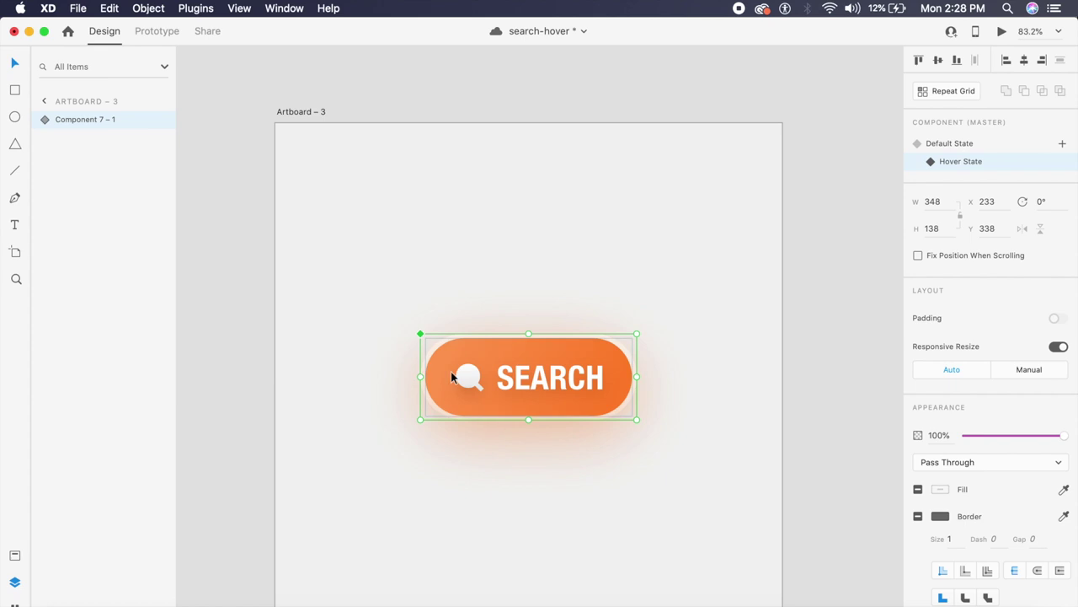
- In the hover state, widen the translucent white base pill toward the right to 550 px
{"action": "scroll", "coordinate": [479, 371], "scroll_direction": "up", "scroll_amount": 3}
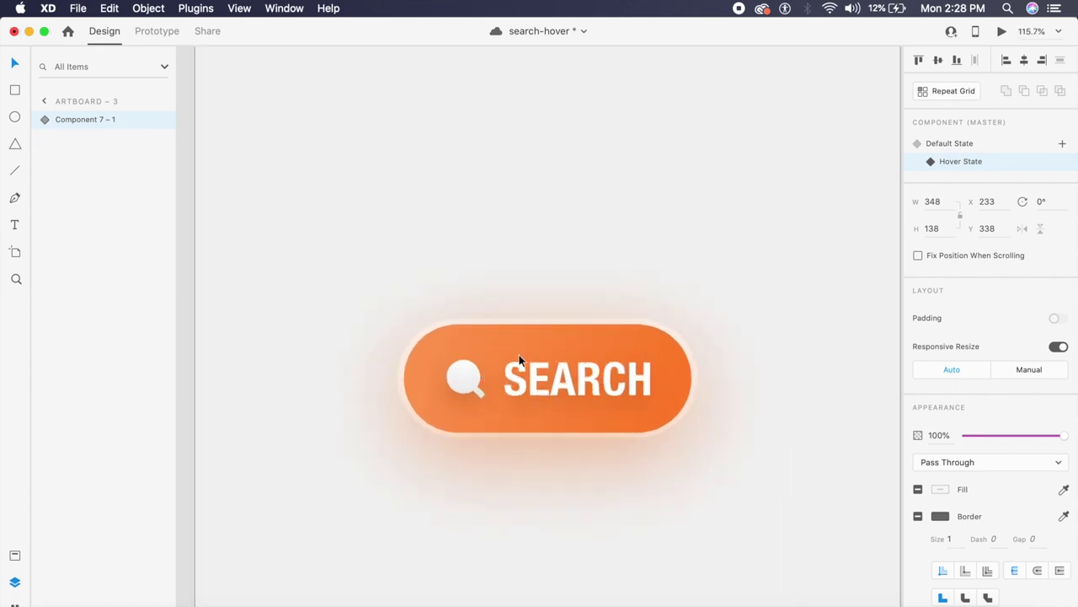
{"action": "double_click", "coordinate": [674, 339]}
{"action": "scroll", "coordinate": [675, 338], "scroll_direction": "up", "scroll_amount": 3}
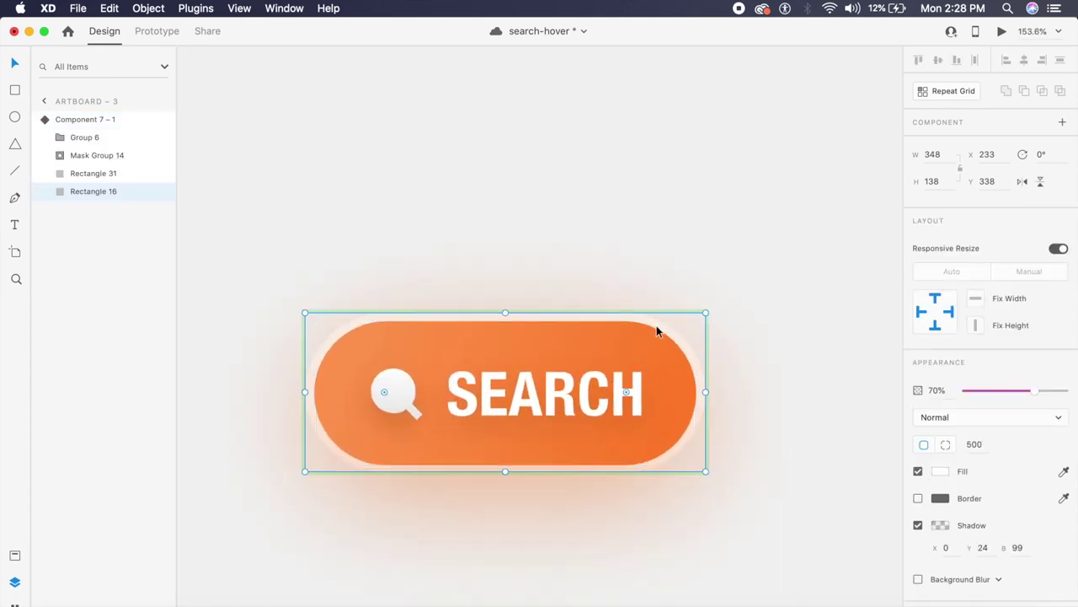
{"action": "left_click_drag", "start_coordinate": [708, 393], "coordinate": [886, 393]}
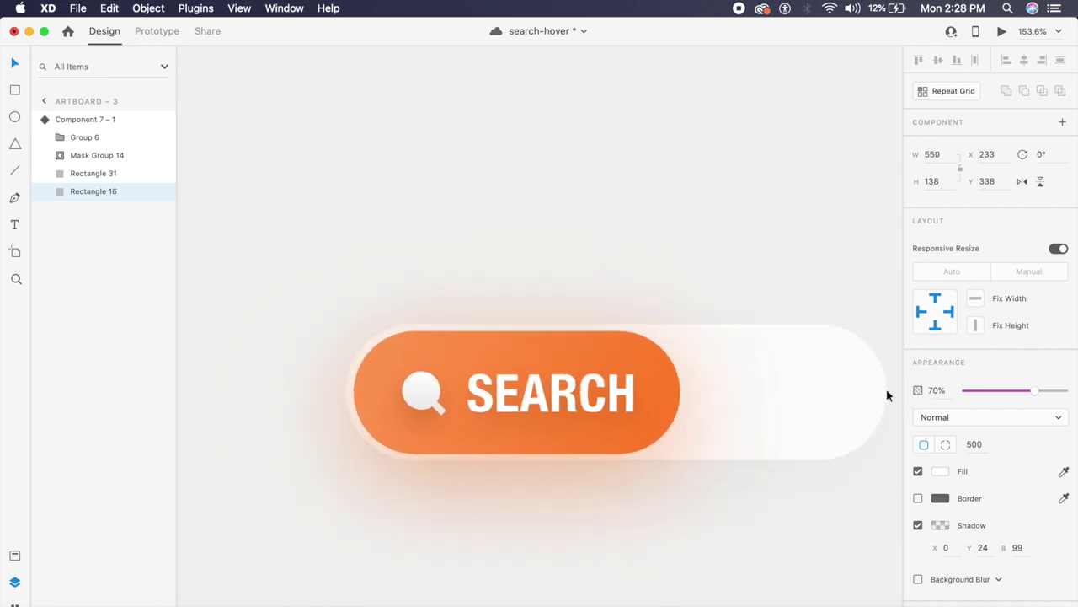
- Slide the orange pill to the right end of the white base pill, at X 440
{"action": "scroll", "coordinate": [886, 389], "scroll_direction": "down", "scroll_amount": 5}
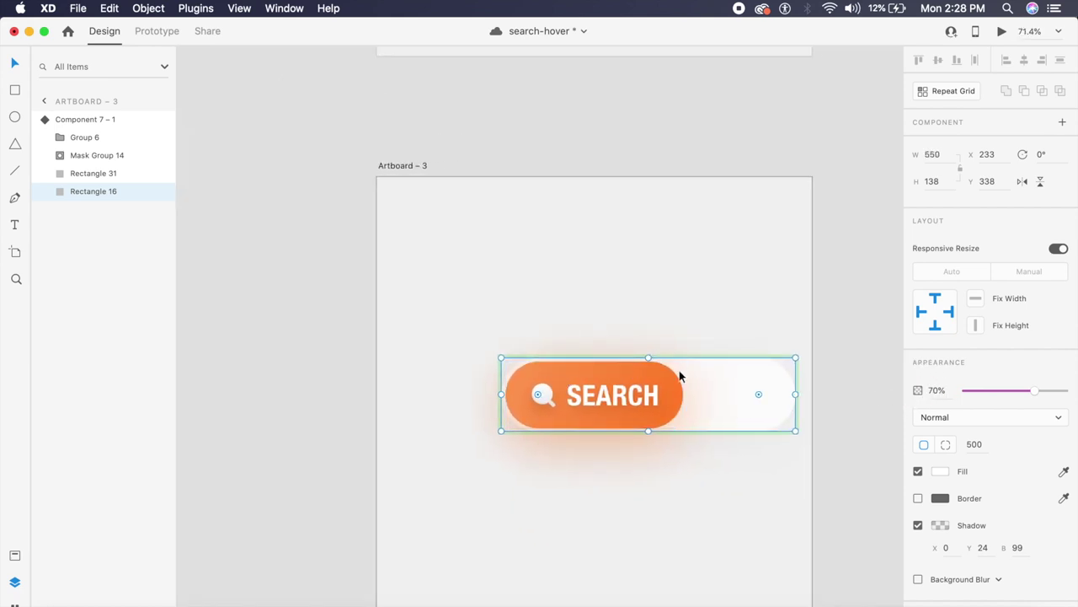
{"action": "scroll", "coordinate": [668, 375], "scroll_direction": "up", "scroll_amount": 2}
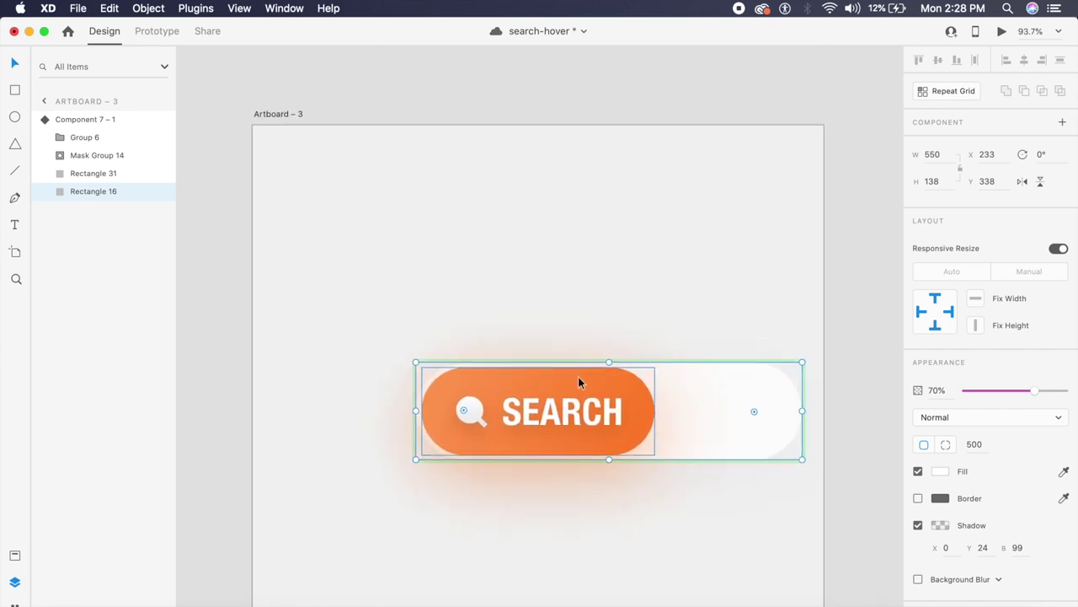
{"action": "left_click", "coordinate": [504, 388]}
{"action": "left_click_drag", "start_coordinate": [504, 385], "coordinate": [644, 381]}
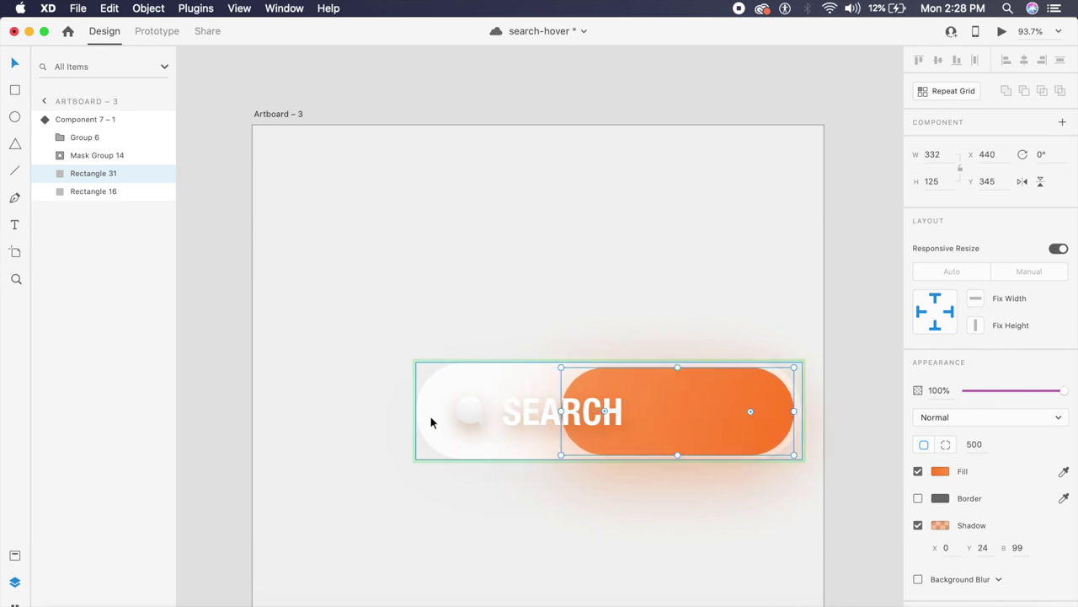
- Rotate the masked circle group to 105° and enlarge its borderless circle to about 476 px
{"action": "left_click", "coordinate": [59, 156]}
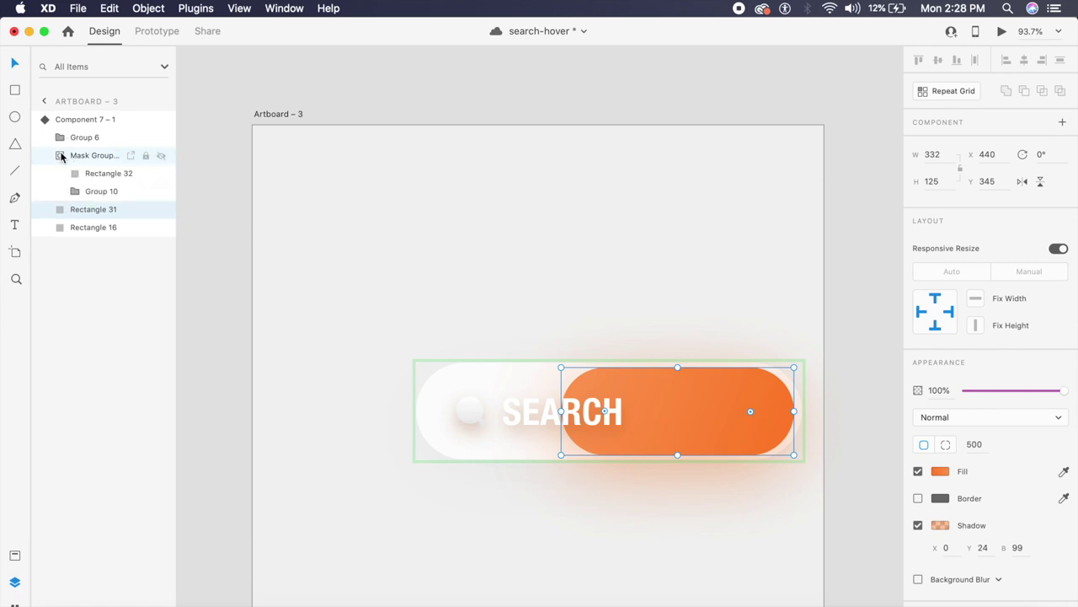
{"action": "left_click", "coordinate": [75, 192]}
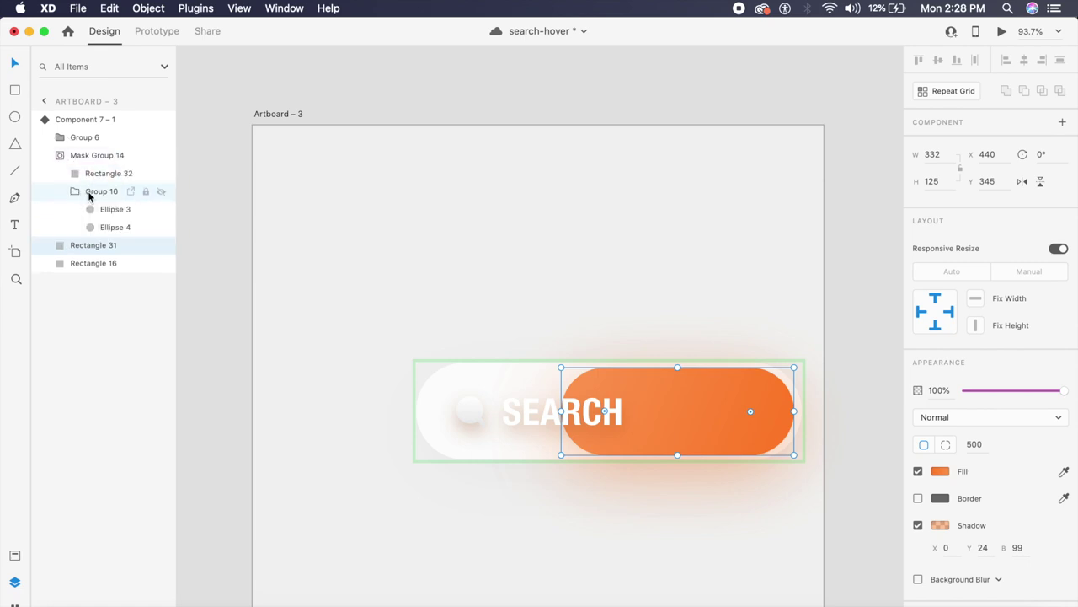
{"action": "left_click", "coordinate": [101, 209]}
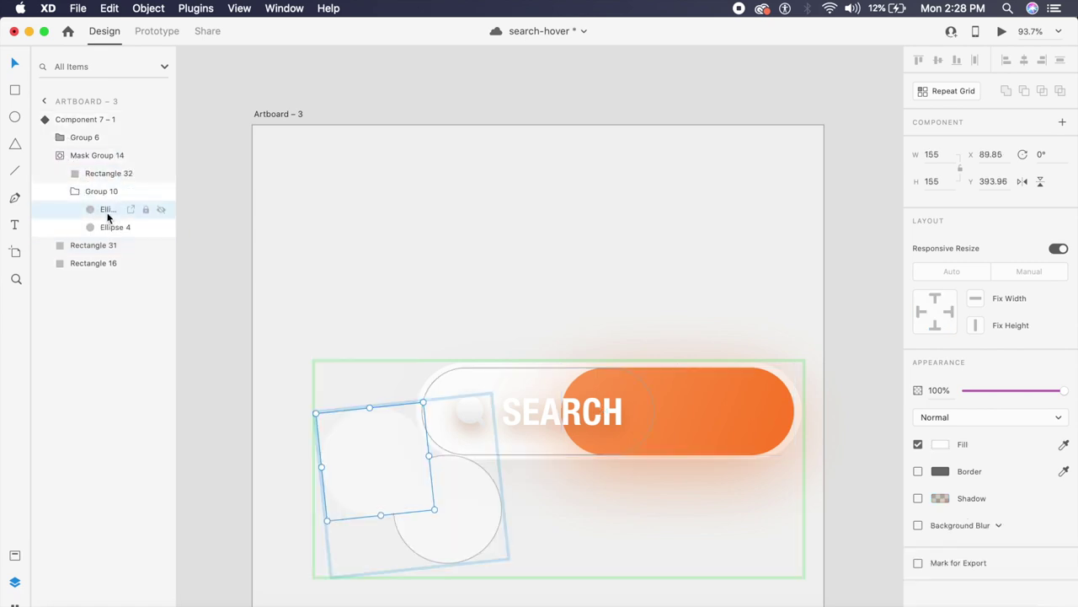
{"action": "left_click", "coordinate": [53, 192]}
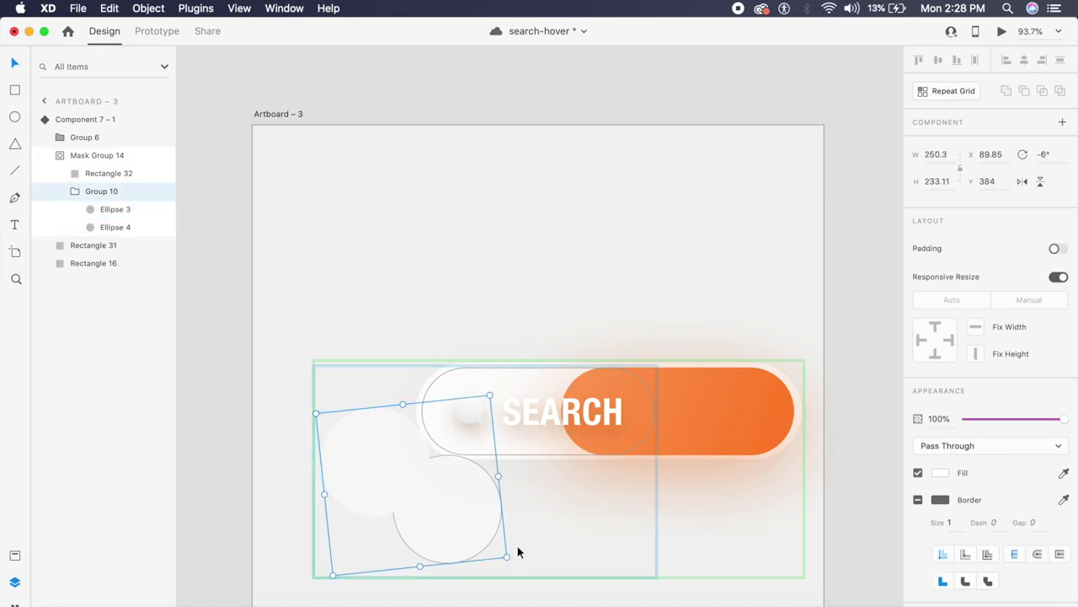
{"action": "left_click_drag", "start_coordinate": [510, 557], "coordinate": [344, 579]}
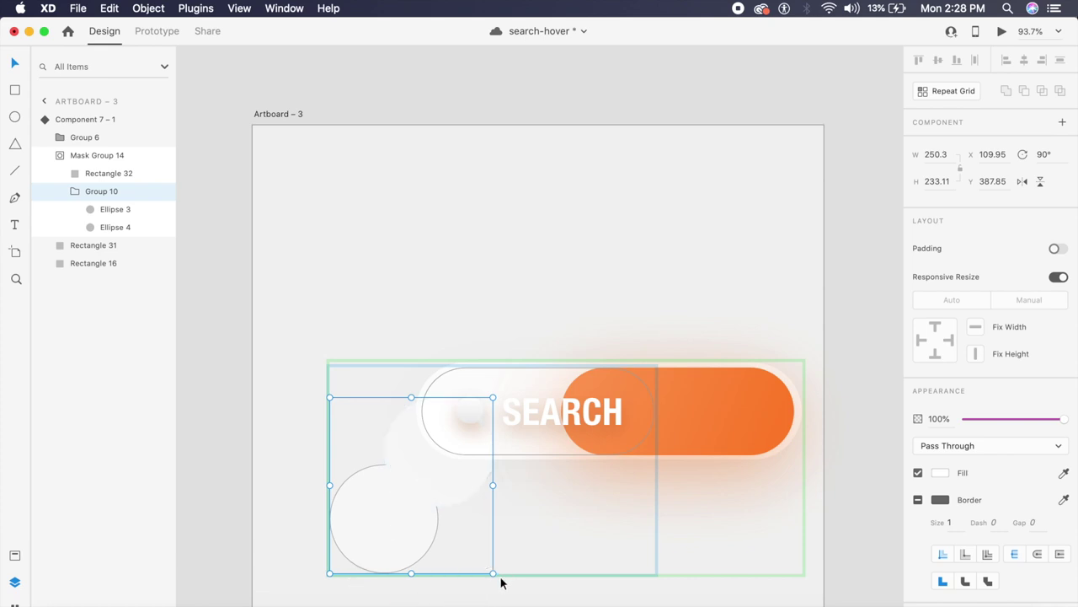
{"action": "left_click_drag", "start_coordinate": [497, 574], "coordinate": [476, 561]}
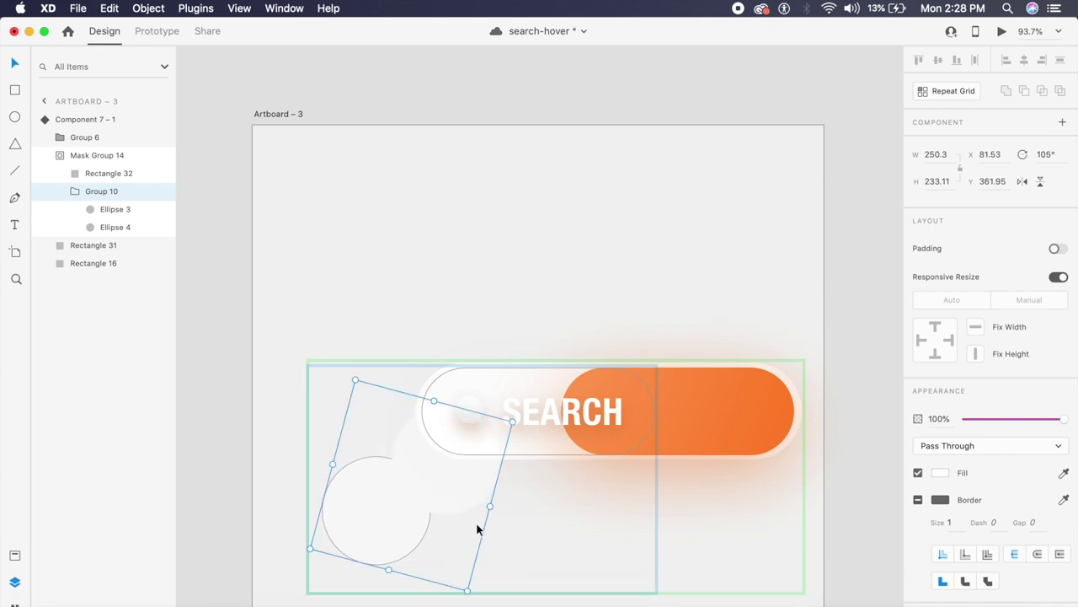
{"action": "double_click", "coordinate": [459, 459]}
{"action": "left_click_drag", "start_coordinate": [511, 422], "coordinate": [791, 262]}
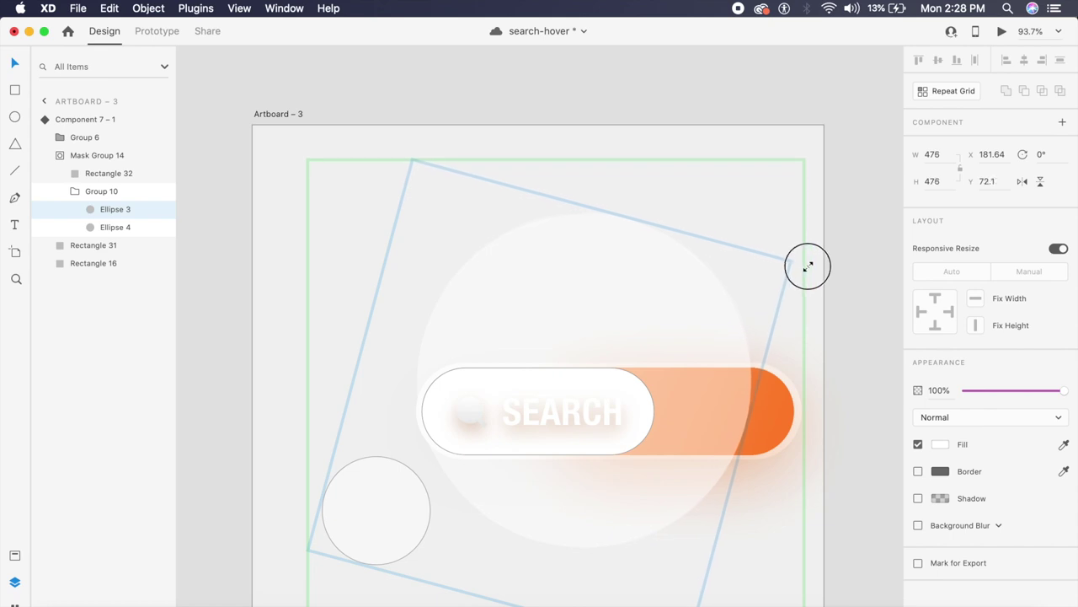
- Widen the mask's pill shape to 447 px so the white area extends over most of the bar
{"action": "left_click", "coordinate": [651, 397]}
{"action": "scroll", "coordinate": [660, 383], "scroll_direction": "up", "scroll_amount": 3}
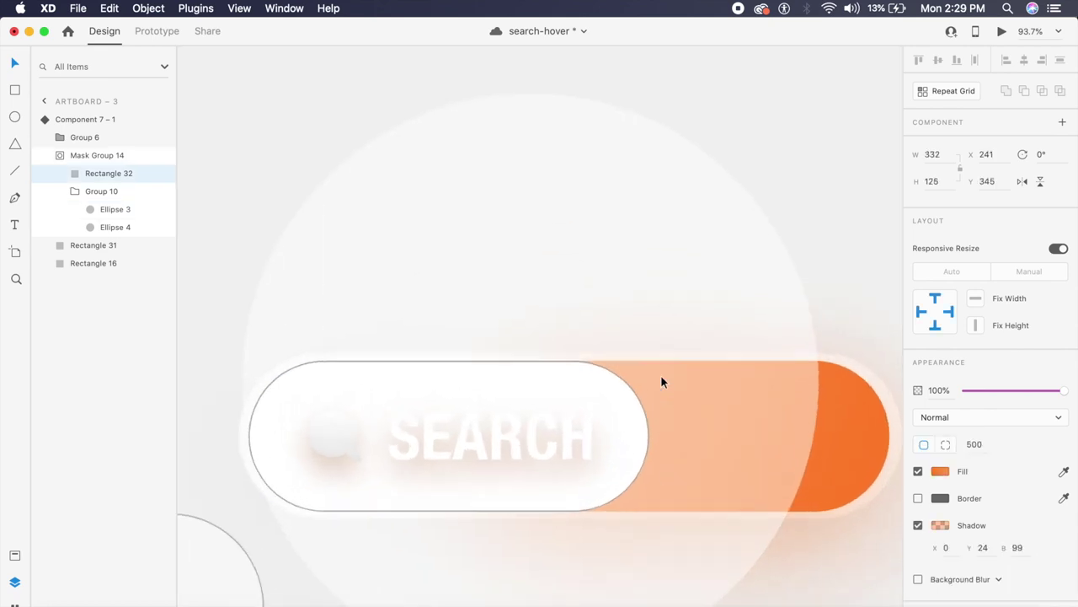
{"action": "scroll", "coordinate": [528, 414], "scroll_direction": "right", "scroll_amount": 5}
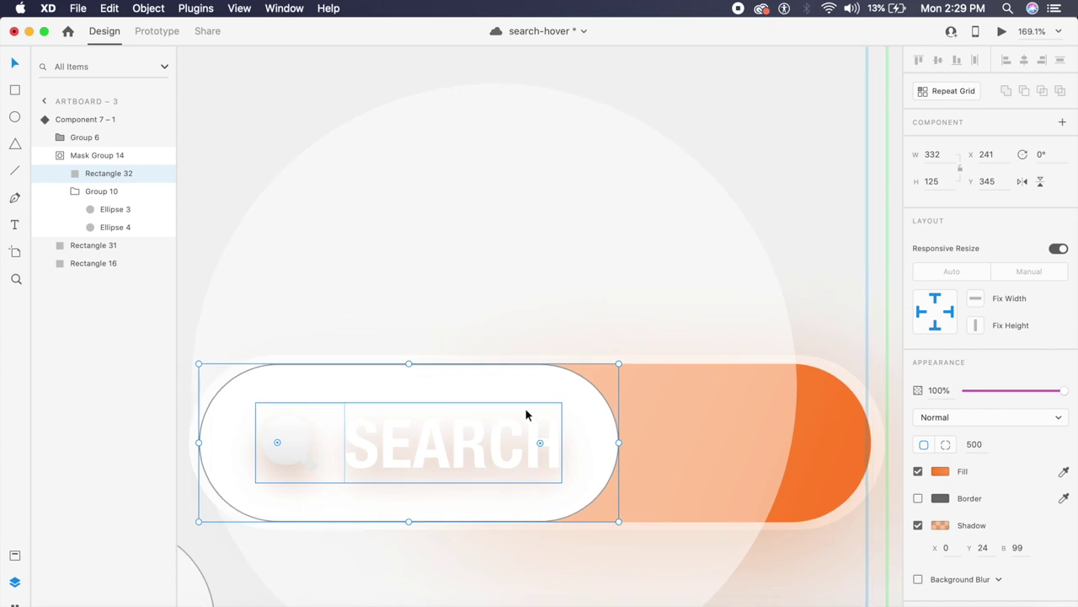
{"action": "left_click_drag", "start_coordinate": [532, 445], "coordinate": [679, 451]}
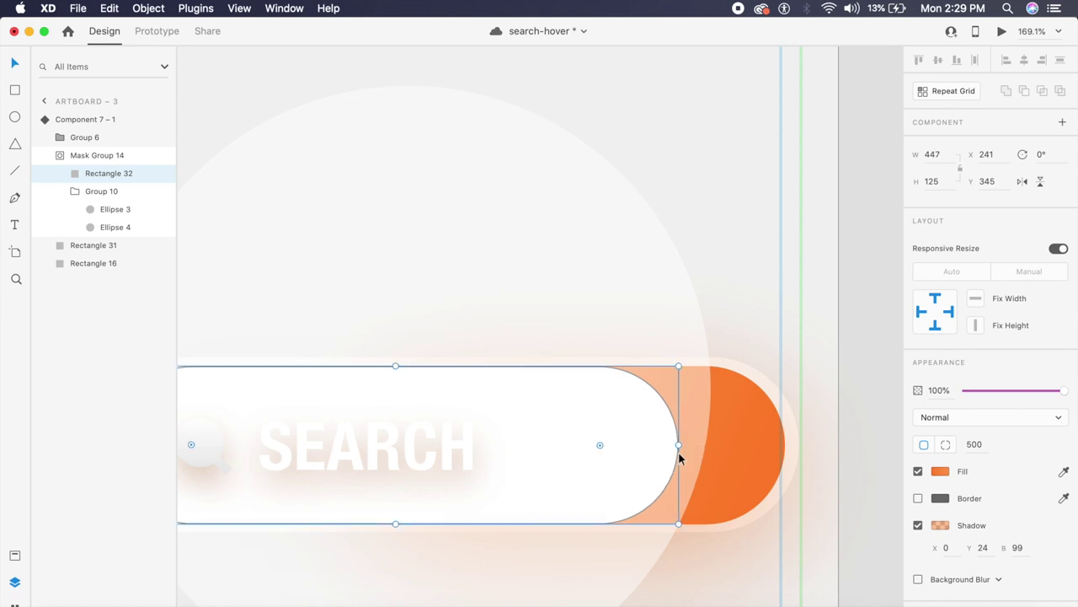
{"action": "scroll", "coordinate": [679, 451], "scroll_direction": "down", "scroll_amount": 5}
{"action": "left_click", "coordinate": [823, 292]}
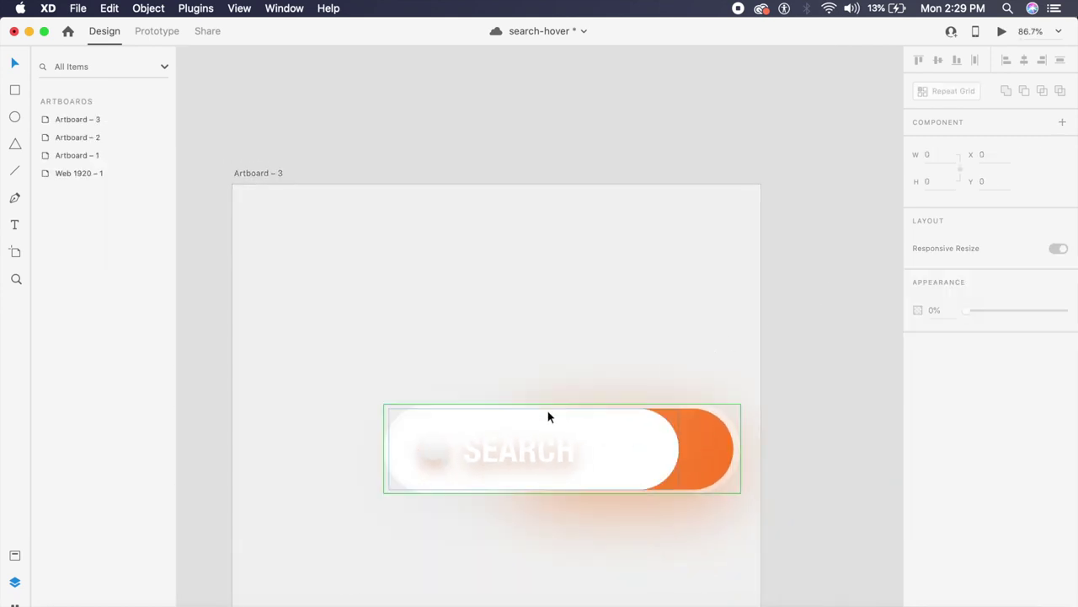
- Move the magnifier and SEARCH text group to X 693 so the magnifier sits on the orange end
{"action": "left_click", "coordinate": [476, 451]}
{"action": "double_click", "coordinate": [460, 457]}
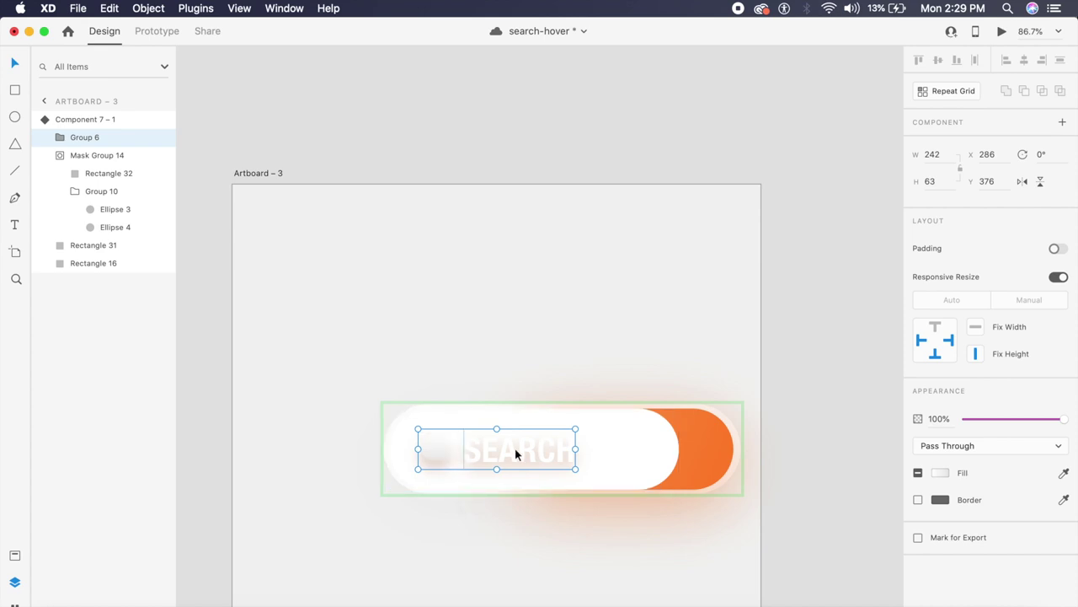
{"action": "left_click_drag", "start_coordinate": [515, 455], "coordinate": [785, 466]}
{"action": "scroll", "coordinate": [782, 470], "scroll_direction": "up", "scroll_amount": 5}
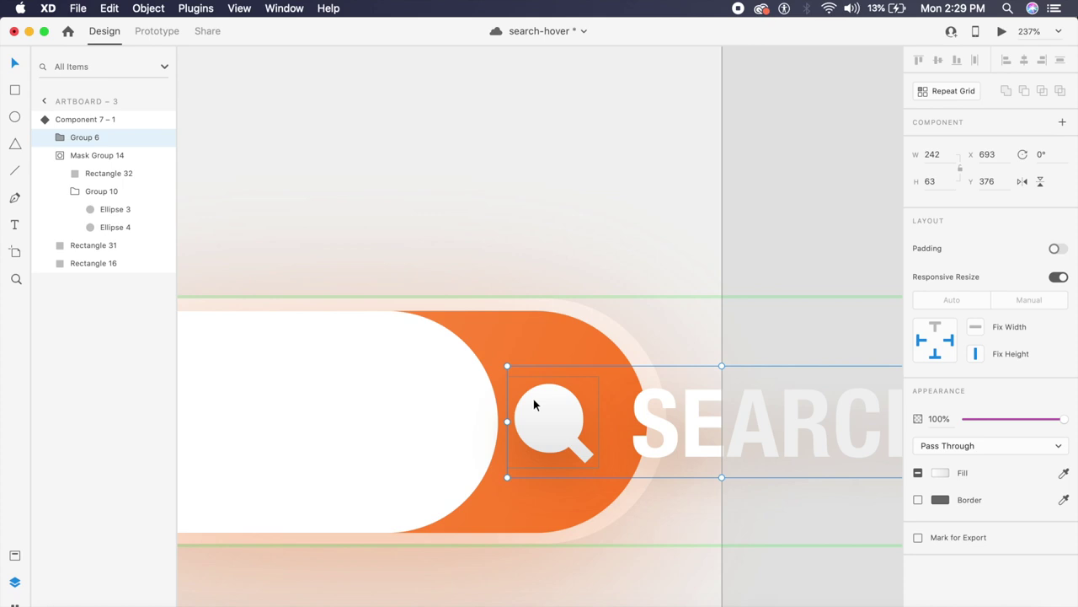
- Hide the SEARCH text in the hover state
{"action": "double_click", "coordinate": [675, 431]}
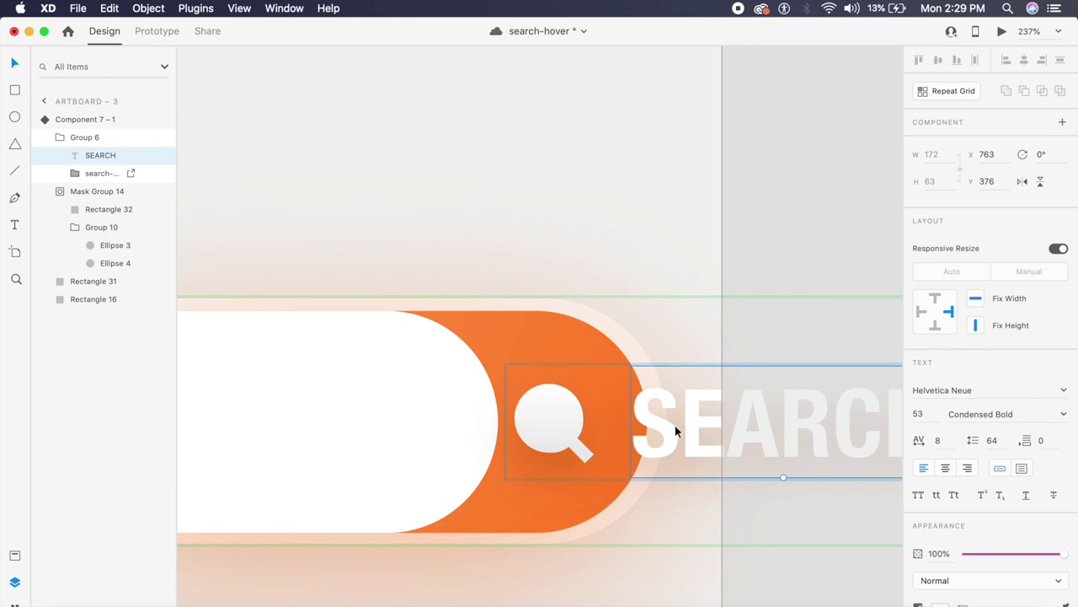
{"action": "key", "text": "super+comma"}
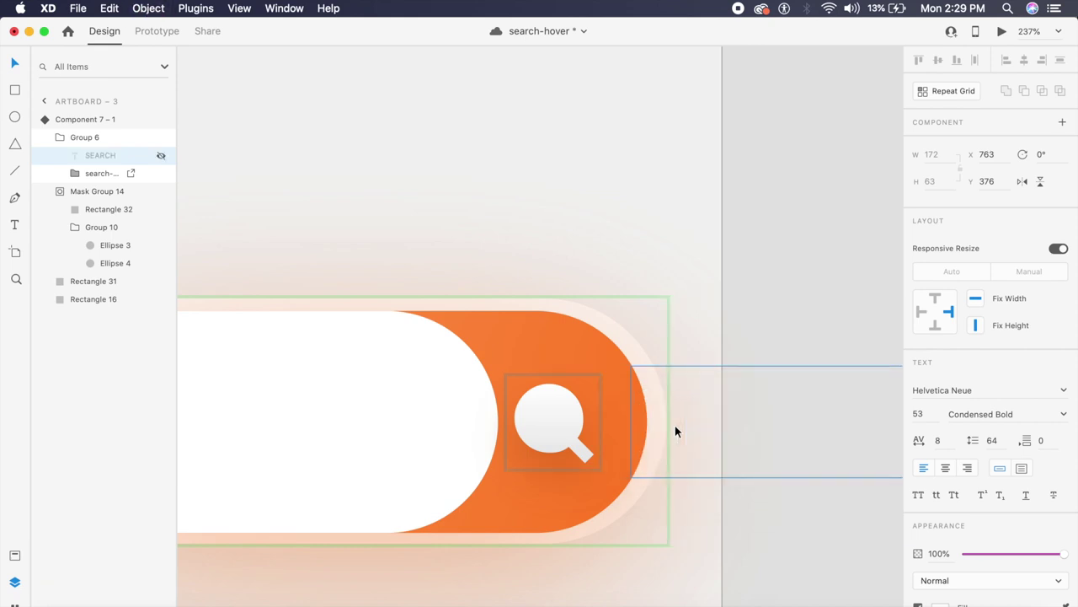
{"action": "left_click", "coordinate": [774, 312]}
- Set the default state's hover interaction to Ease In-Out easing with a 0.6 s duration
{"action": "key", "text": "super+0"}
{"action": "left_click", "coordinate": [658, 337]}
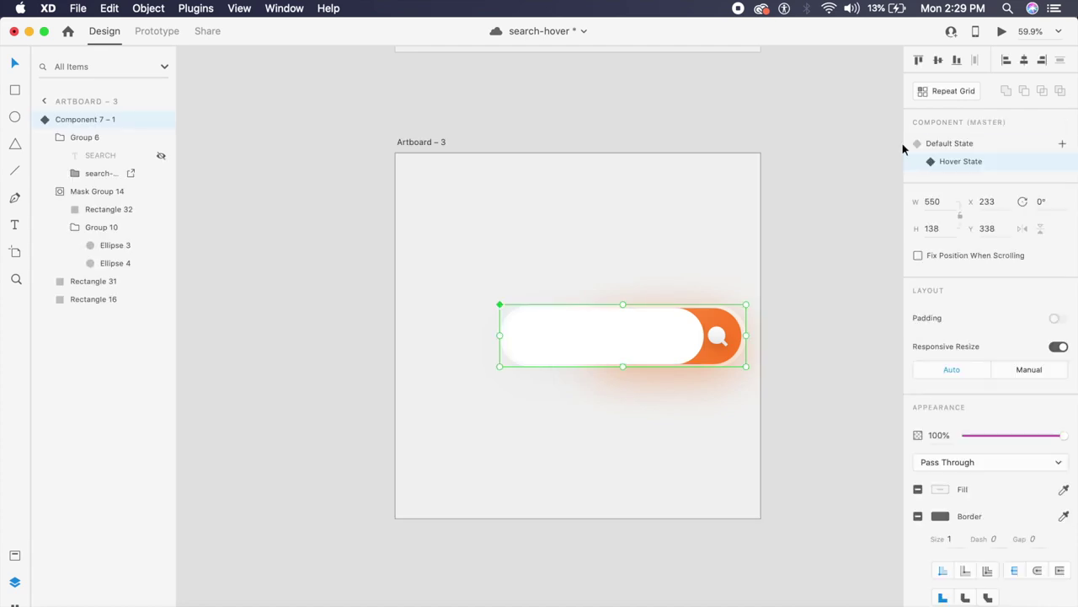
{"action": "left_click", "coordinate": [950, 144]}
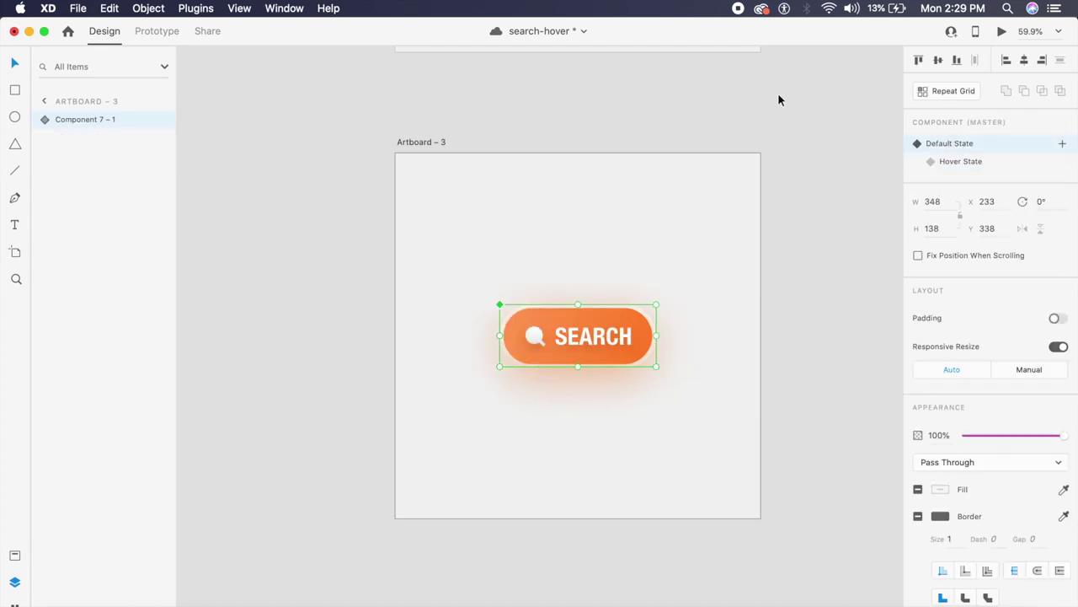
{"action": "left_click", "coordinate": [151, 32]}
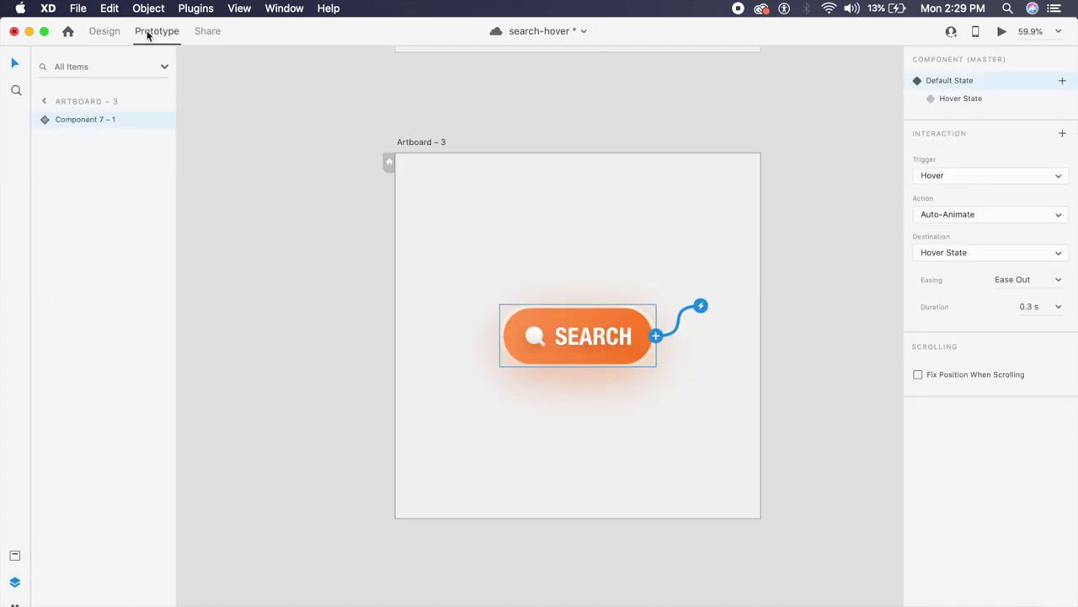
{"action": "left_click", "coordinate": [1055, 282]}
{"action": "left_click", "coordinate": [1015, 338]}
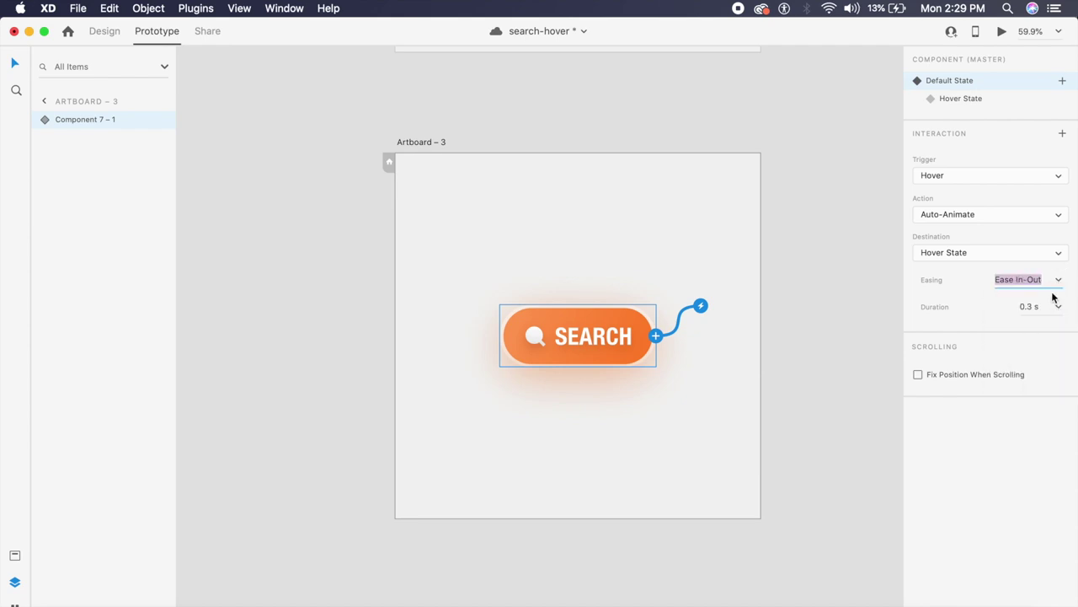
{"action": "left_click", "coordinate": [1058, 307]}
{"action": "left_click", "coordinate": [1030, 352]}
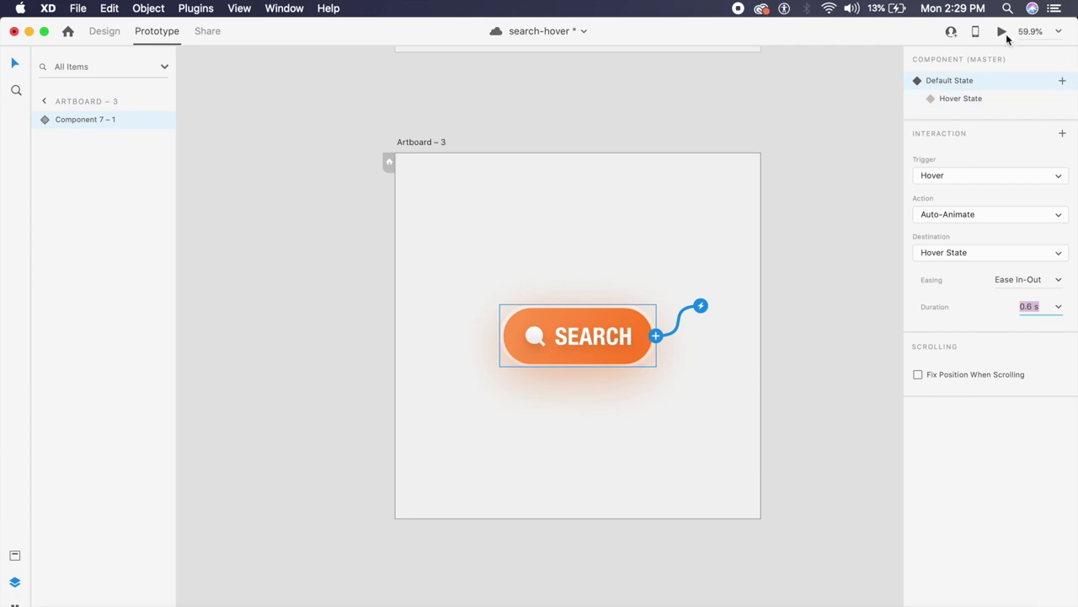
- Preview the prototype and test the search button's hover animation
{"action": "left_click", "coordinate": [1002, 35]}
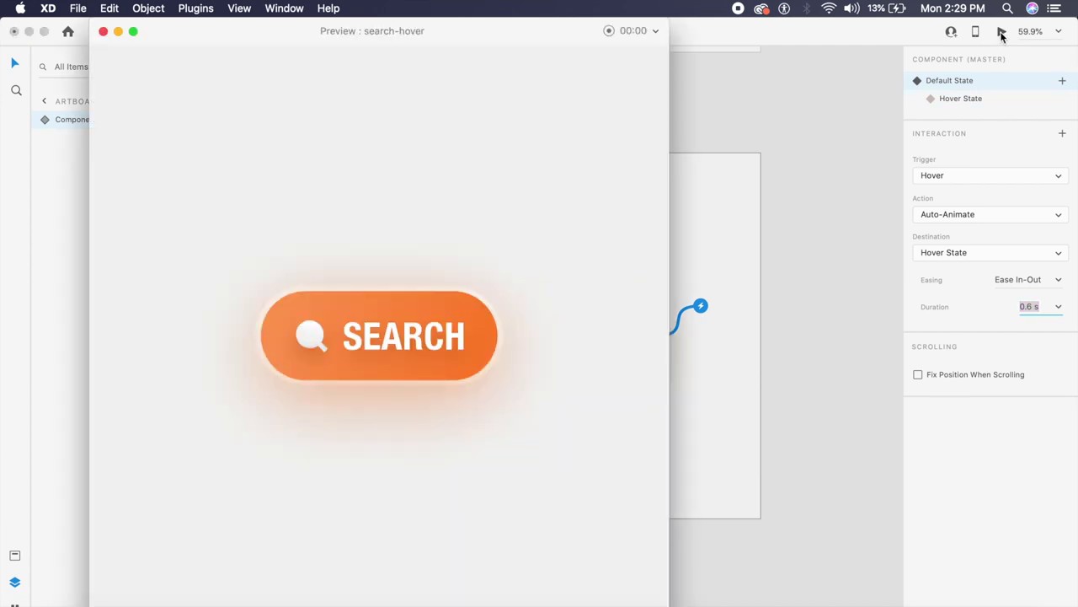
{"action": "mouse_move", "coordinate": [410, 374]}
{"action": "mouse_move", "coordinate": [443, 312]}
{"action": "mouse_move", "coordinate": [399, 336]}
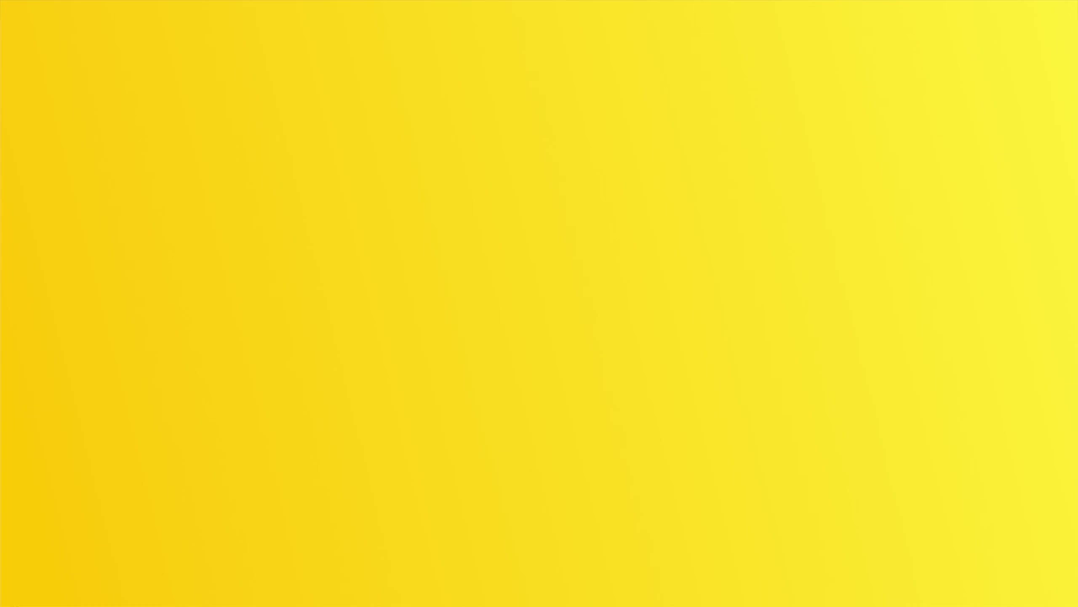